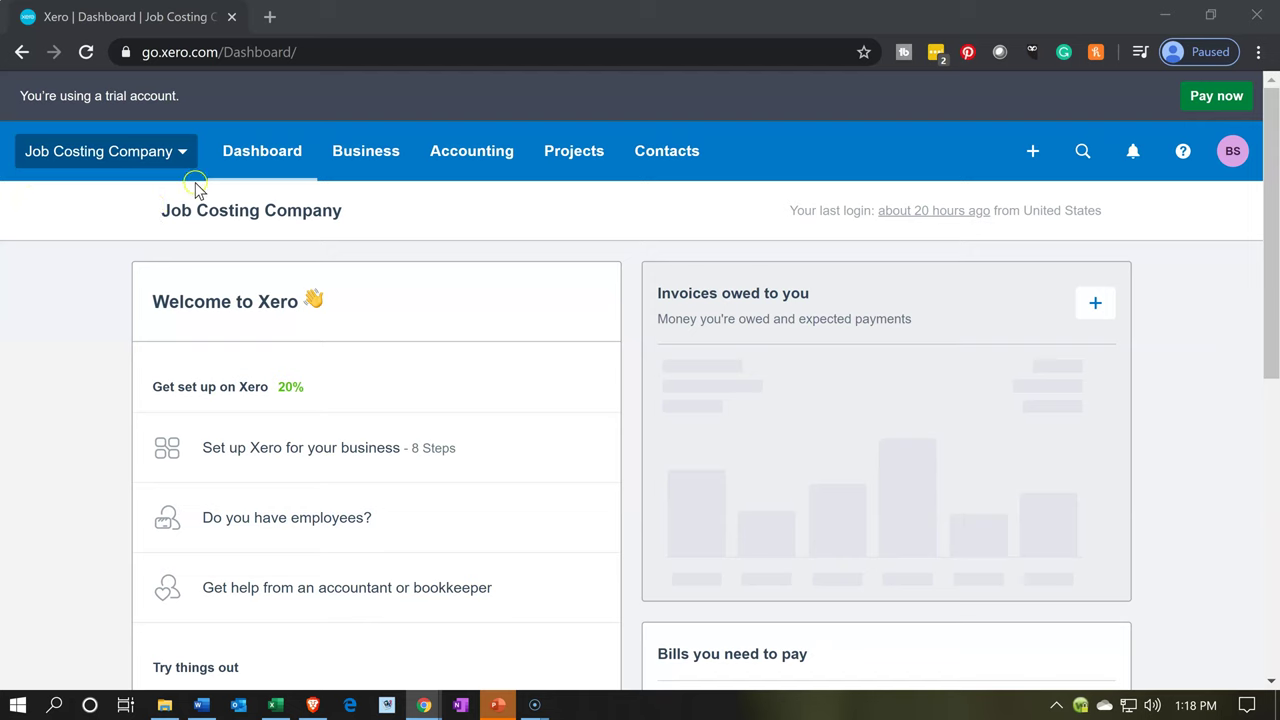
Switch to the job cost tracking workbook in Excel and review the 1/20 and 1/30 cost of goods sold journal entries.
{"action": "left_click", "coordinate": [276, 705]}
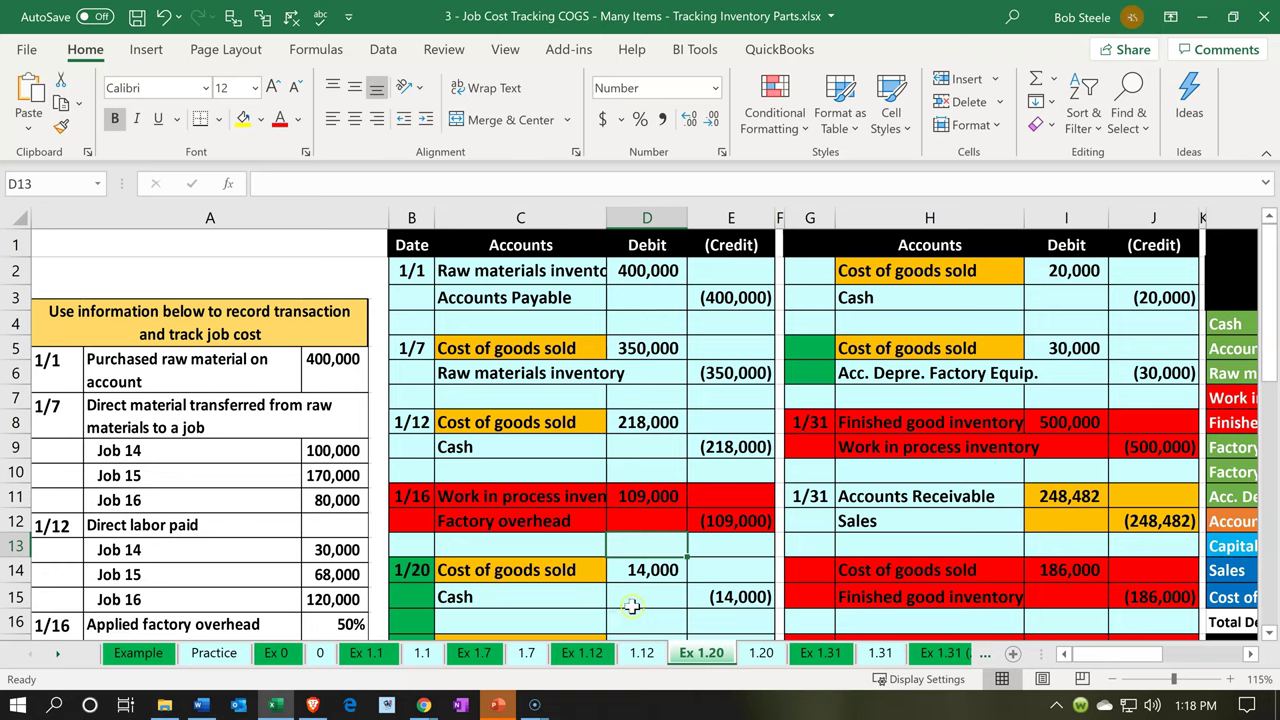
{"action": "left_click", "coordinate": [575, 567]}
{"action": "scroll", "coordinate": [577, 566], "scroll_direction": "down", "scroll_amount": 2}
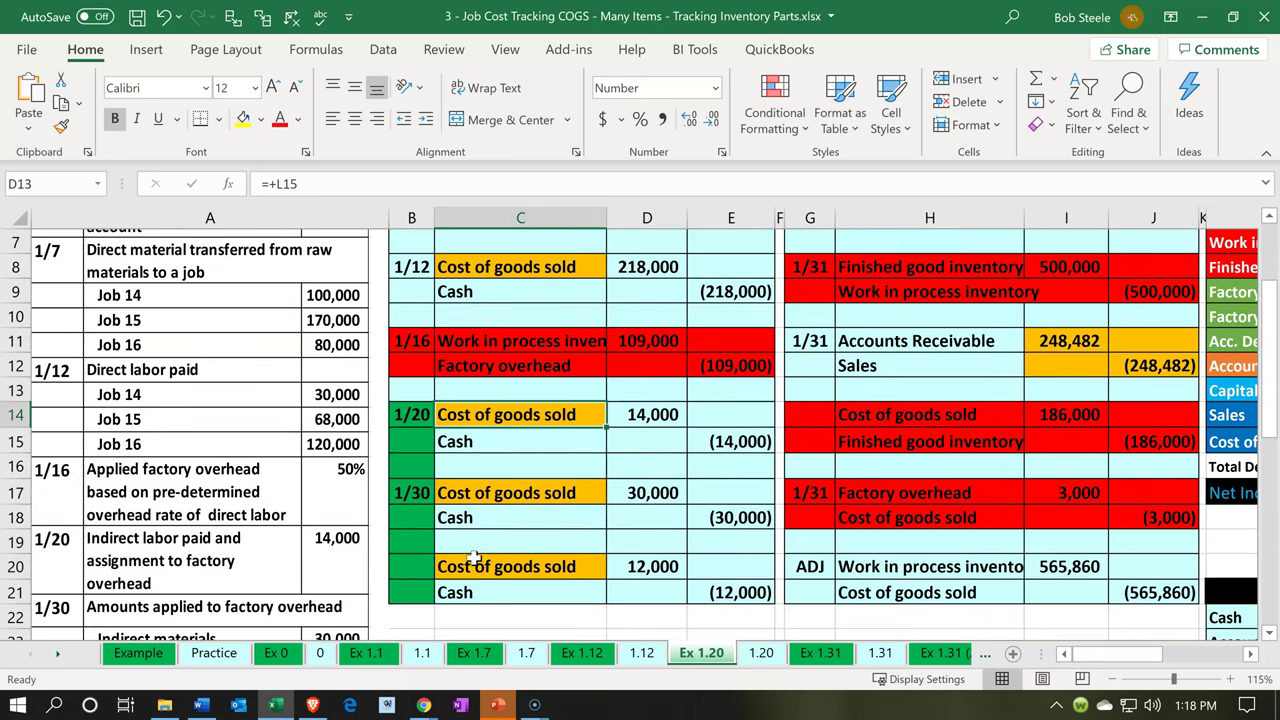
{"action": "scroll", "coordinate": [441, 563], "scroll_direction": "down", "scroll_amount": 1}
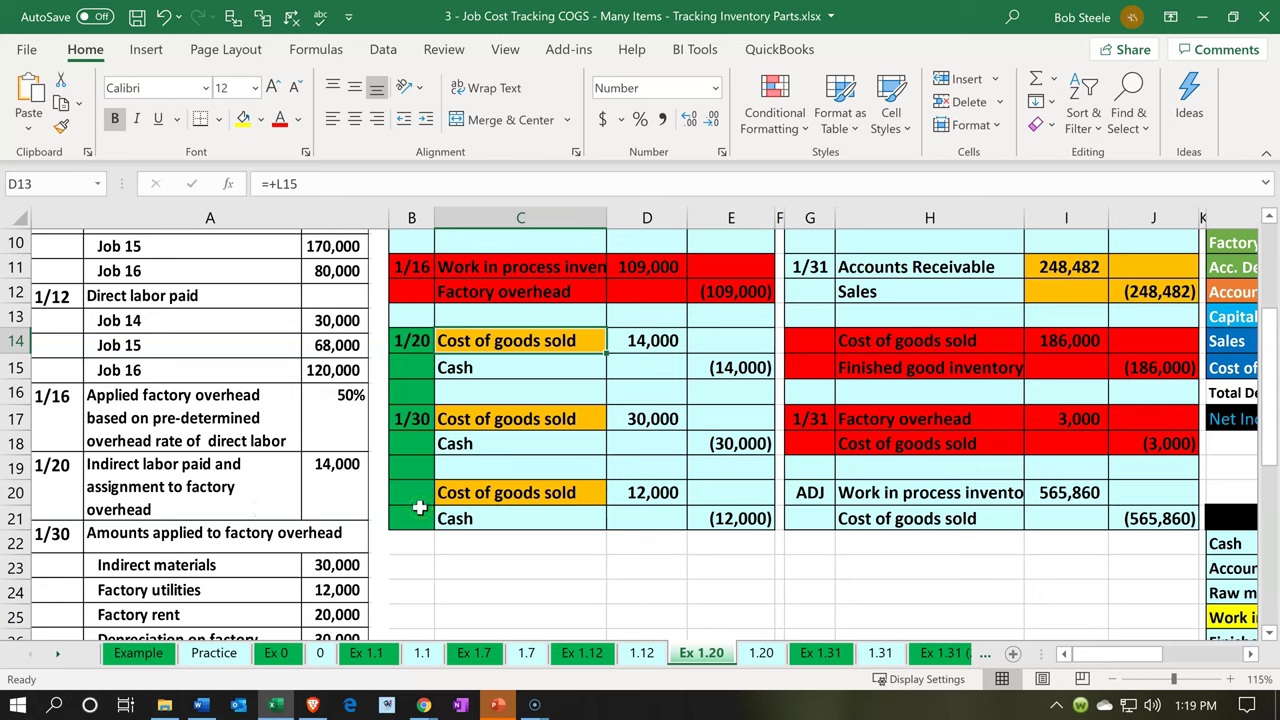
{"action": "scroll", "coordinate": [420, 508], "scroll_direction": "down", "scroll_amount": 1}
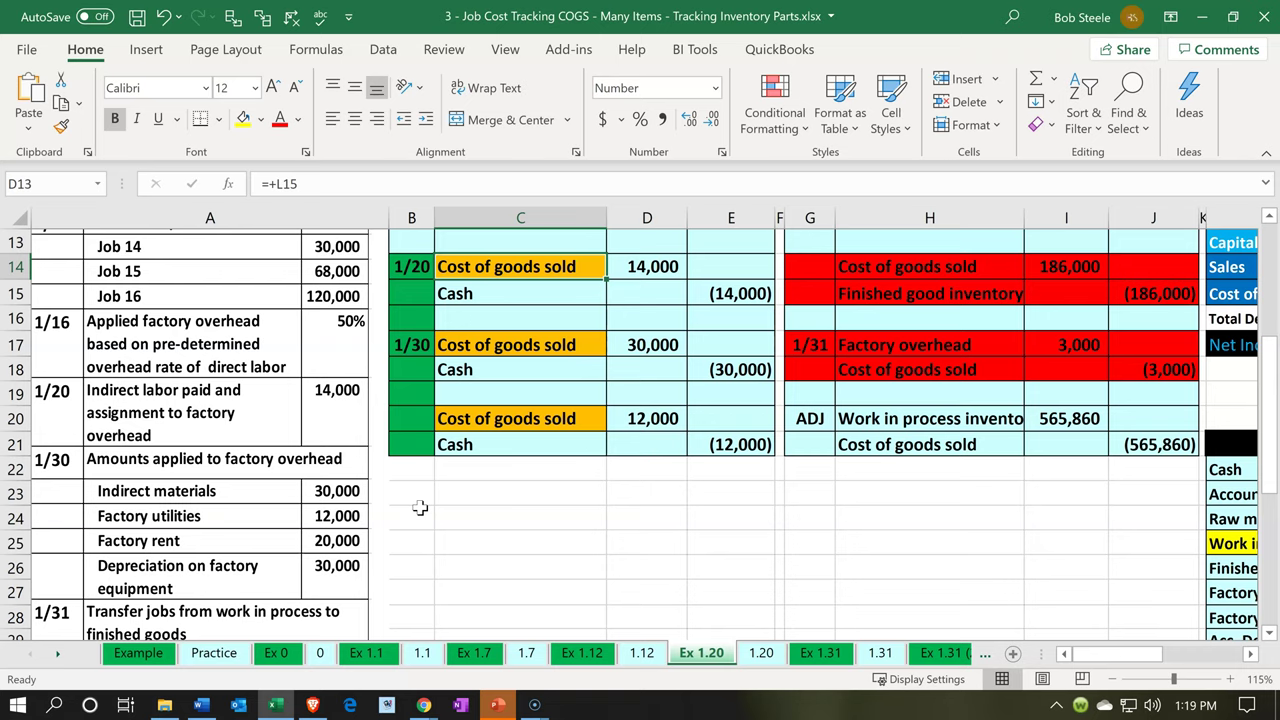
{"action": "scroll", "coordinate": [420, 508], "scroll_direction": "up", "scroll_amount": 2}
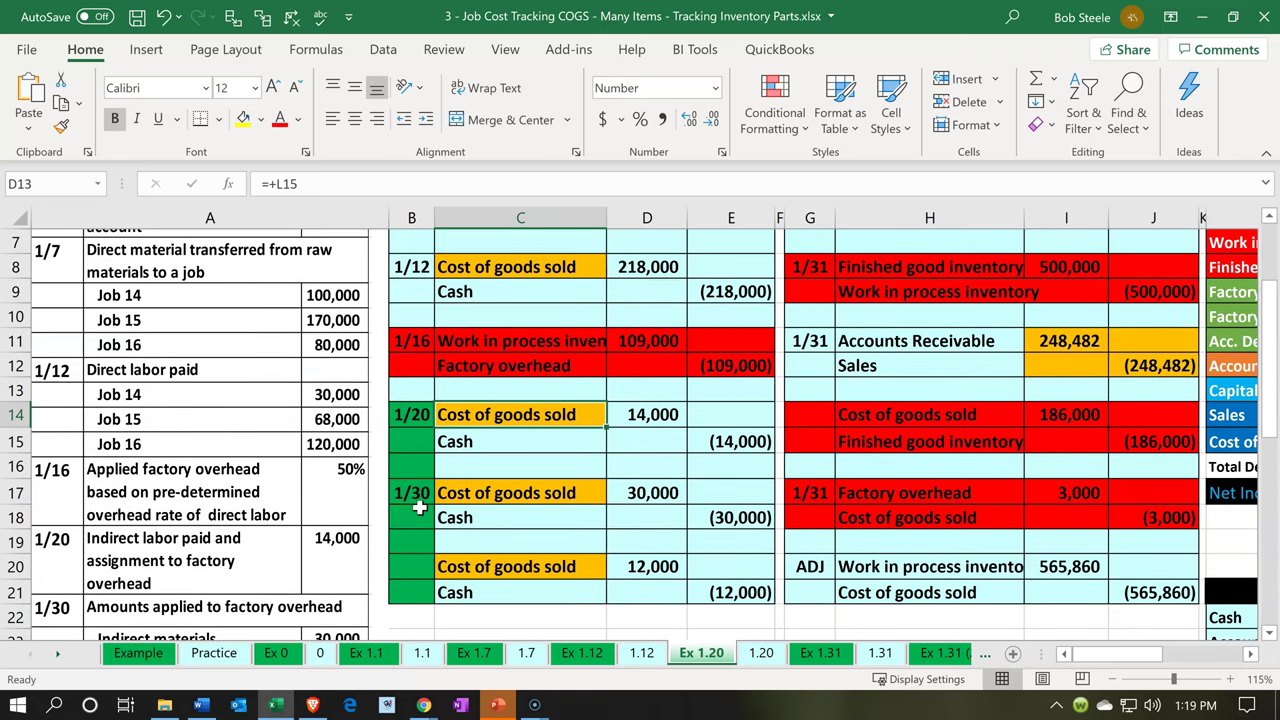
Go from the journal entries to the account balances table on the Ex 1.20 sheet.
{"action": "left_click", "coordinate": [494, 384]}
{"action": "key", "text": "Right"}
{"action": "key", "text": "Right"}
{"action": "key", "text": "Right"}
{"action": "key", "text": "Right"}
{"action": "key", "text": "Right"}
{"action": "key", "text": "Right"}
{"action": "key", "text": "Right"}
{"action": "key", "text": "Right"}
{"action": "key", "text": "Right"}
{"action": "key", "text": "Right"}
{"action": "key", "text": "Right"}
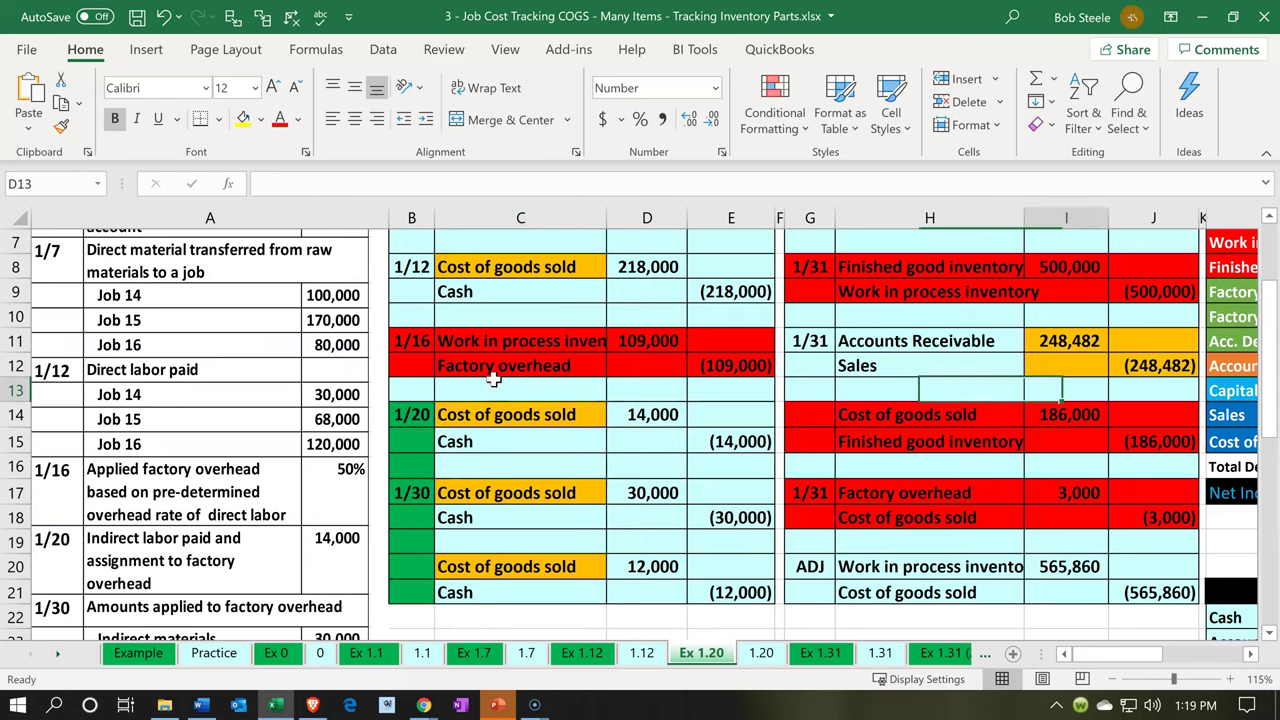
{"action": "key", "text": "Right"}
{"action": "key", "text": "Right"}
{"action": "key", "text": "Right"}
{"action": "key", "text": "Right"}
{"action": "key", "text": "Right"}
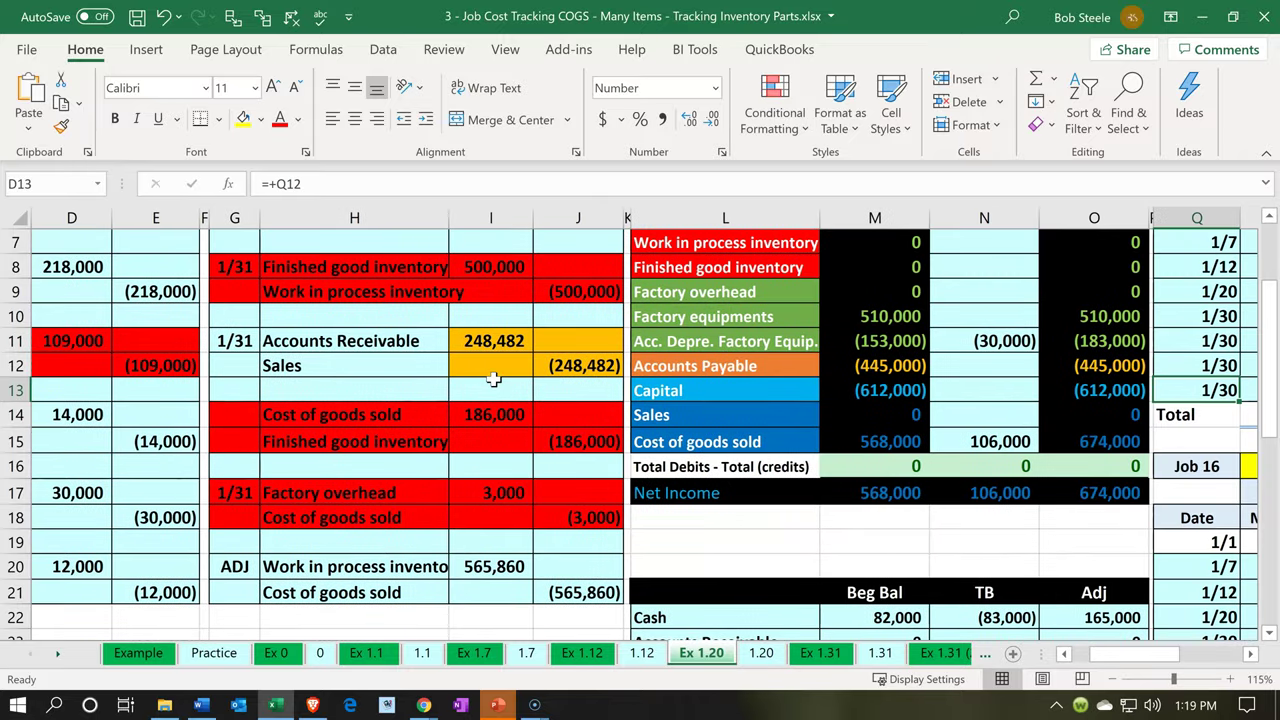
{"action": "scroll", "coordinate": [493, 378], "scroll_direction": "up", "scroll_amount": 1}
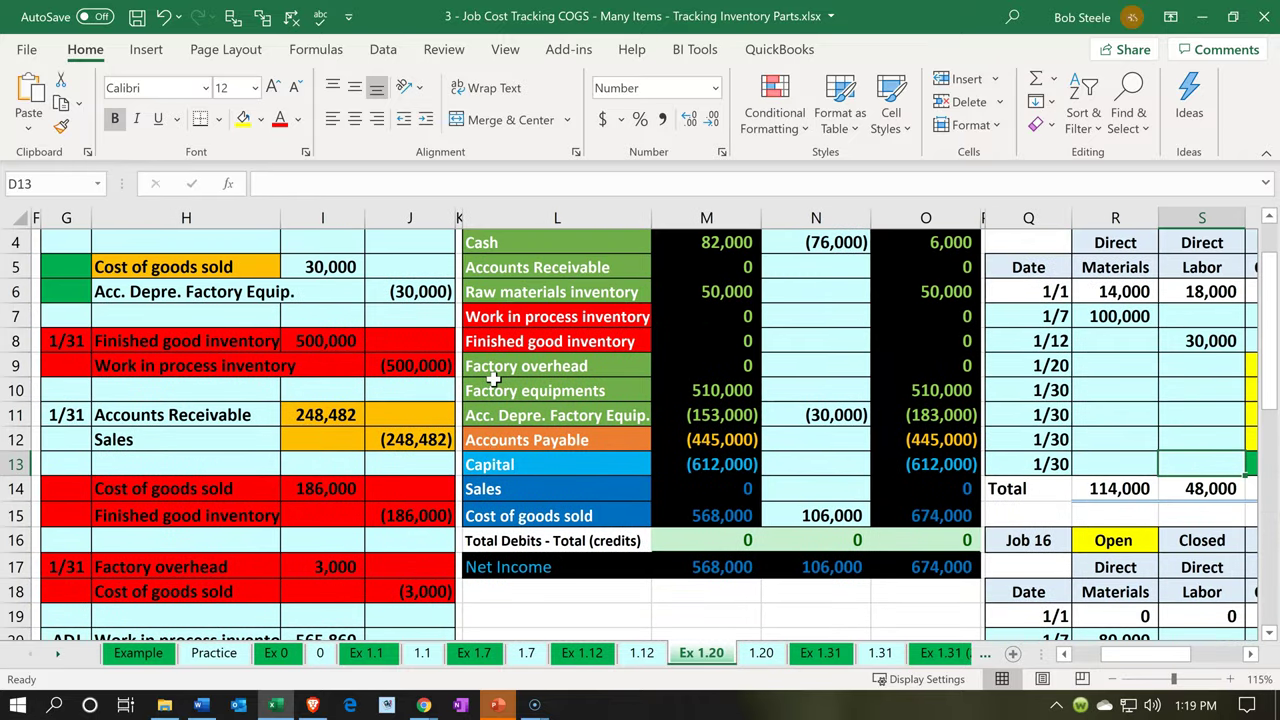
{"action": "scroll", "coordinate": [493, 378], "scroll_direction": "up", "scroll_amount": 1}
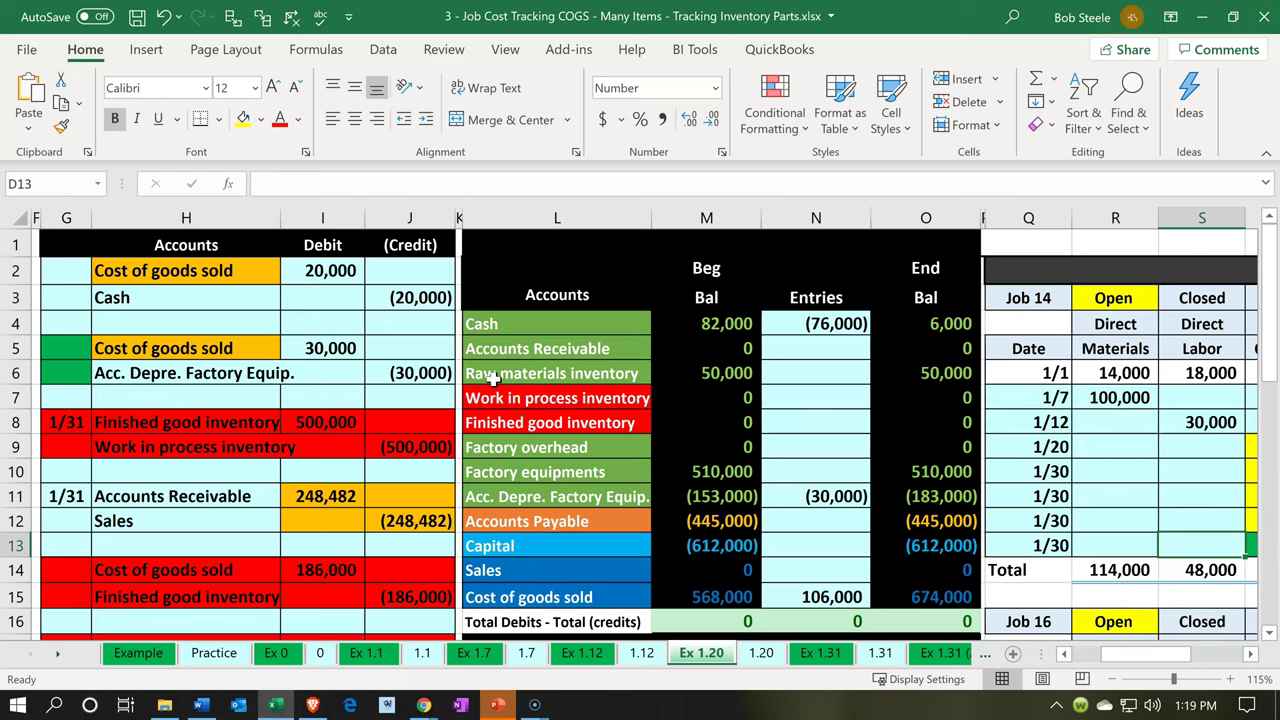
Examine the factory overhead, work in process and raw materials inventory accounts in the balances table.
{"action": "left_click", "coordinate": [516, 441]}
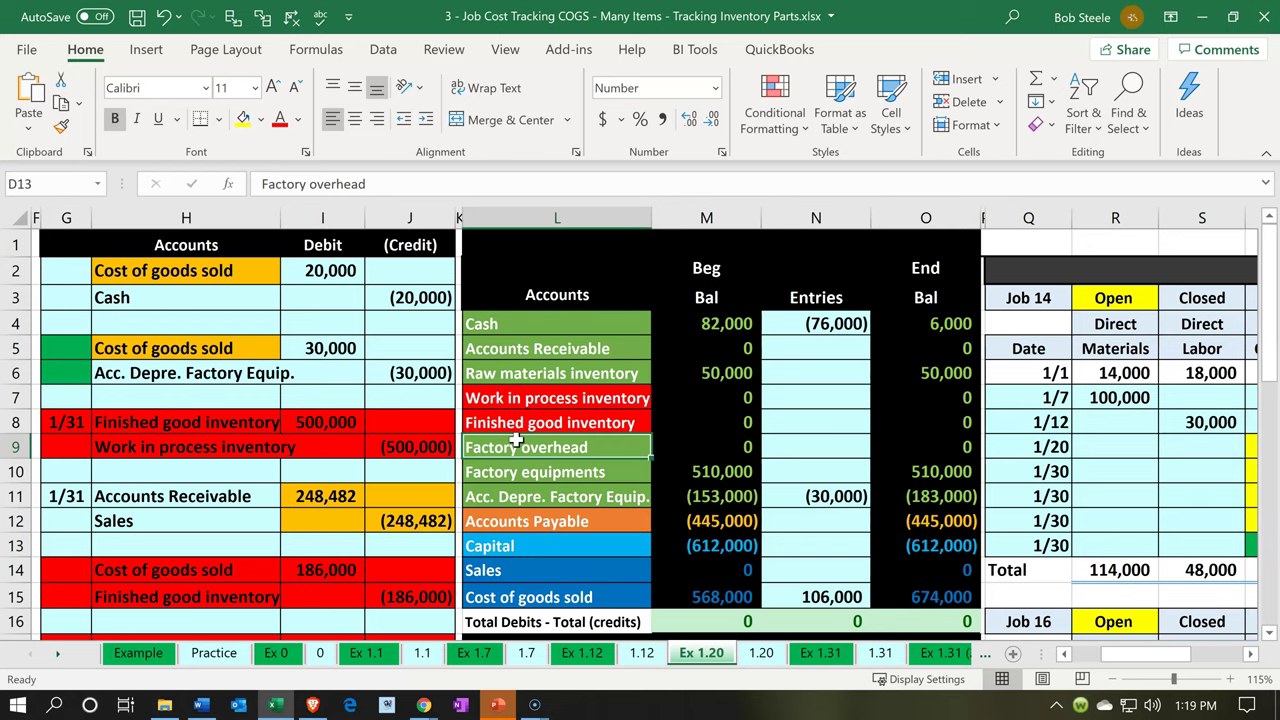
{"action": "key", "text": "Up"}
{"action": "key", "text": "Up"}
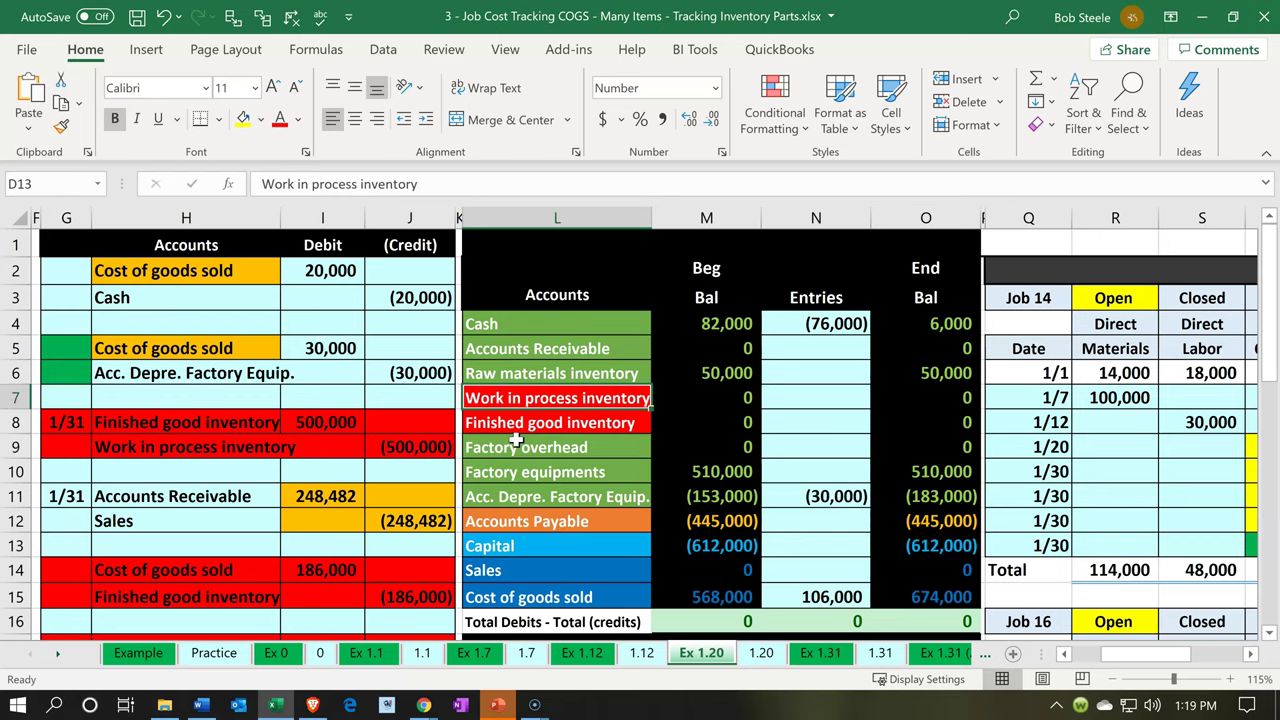
{"action": "key", "text": "Up"}
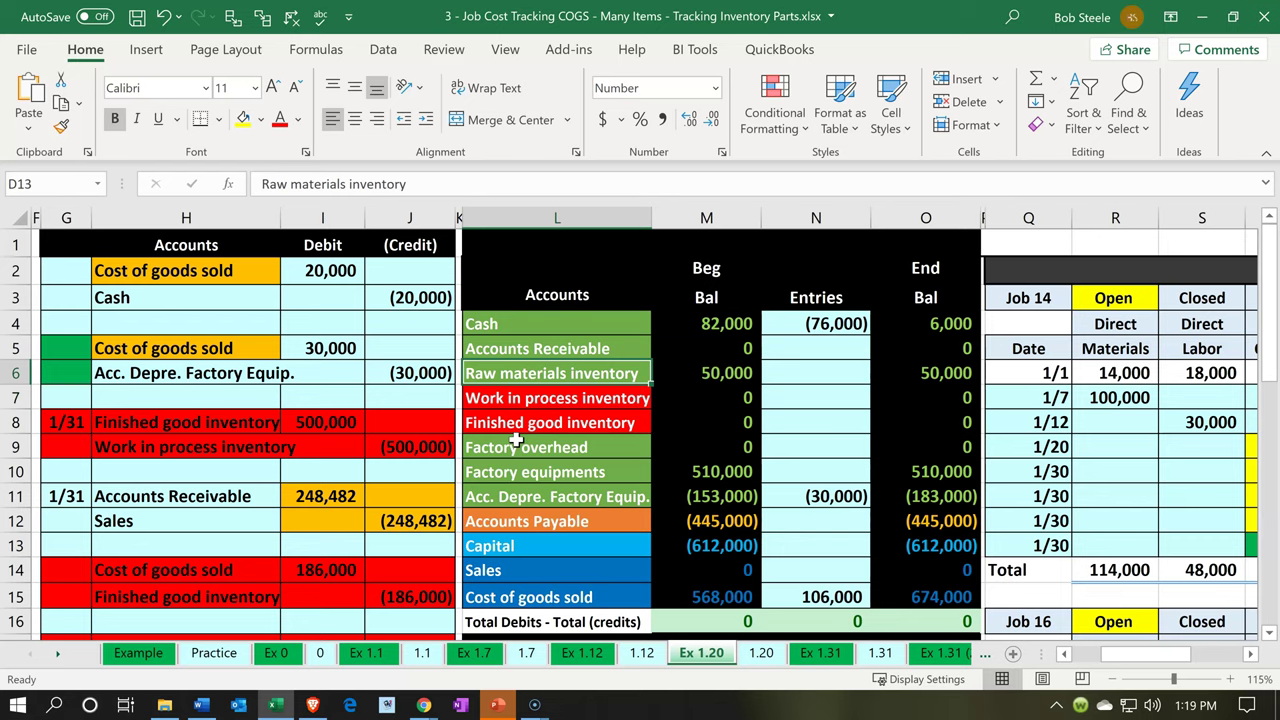
{"action": "key", "text": "Down"}
{"action": "key", "text": "Down"}
{"action": "key", "text": "Down"}
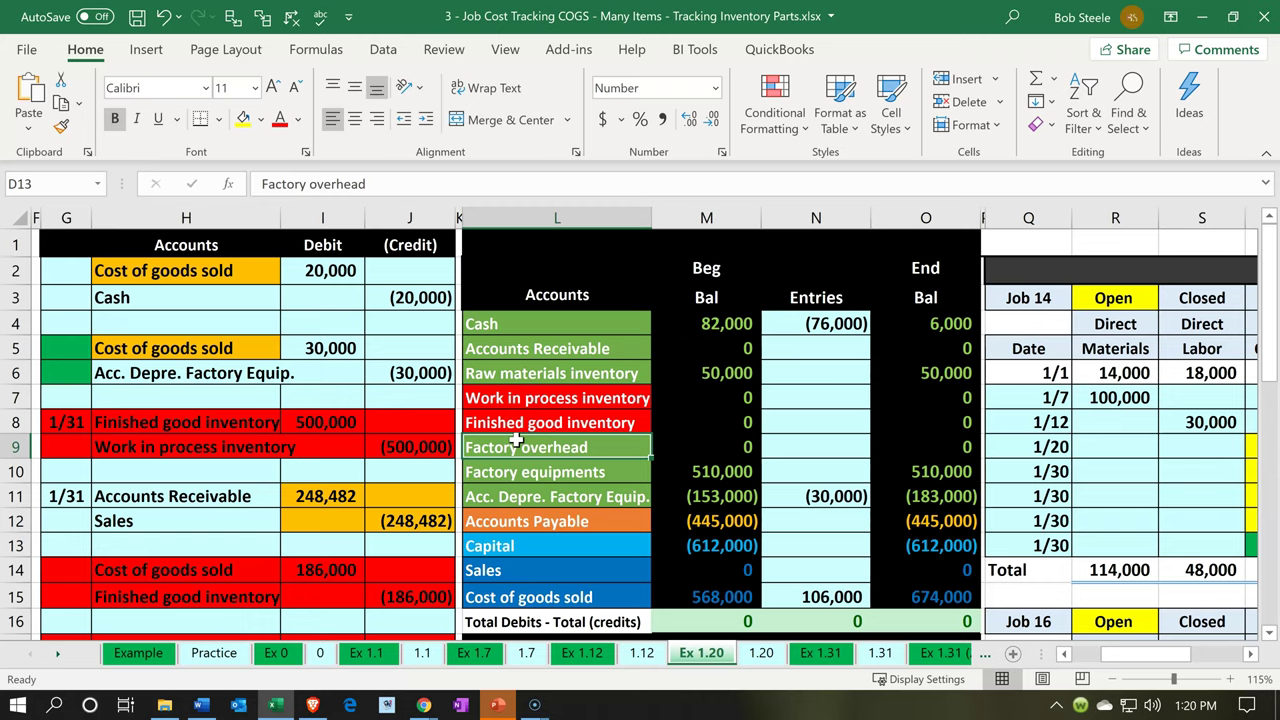
Review the factory overhead columns and allocation percentages for Jobs 14, 15 and 16 in the job cost record.
{"action": "key", "text": "Right"}
{"action": "key", "text": "Right"}
{"action": "key", "text": "Right"}
{"action": "key", "text": "Right"}
{"action": "key", "text": "Right"}
{"action": "key", "text": "Right"}
{"action": "key", "text": "Right"}
{"action": "key", "text": "Right"}
{"action": "key", "text": "Right"}
{"action": "key", "text": "Right"}
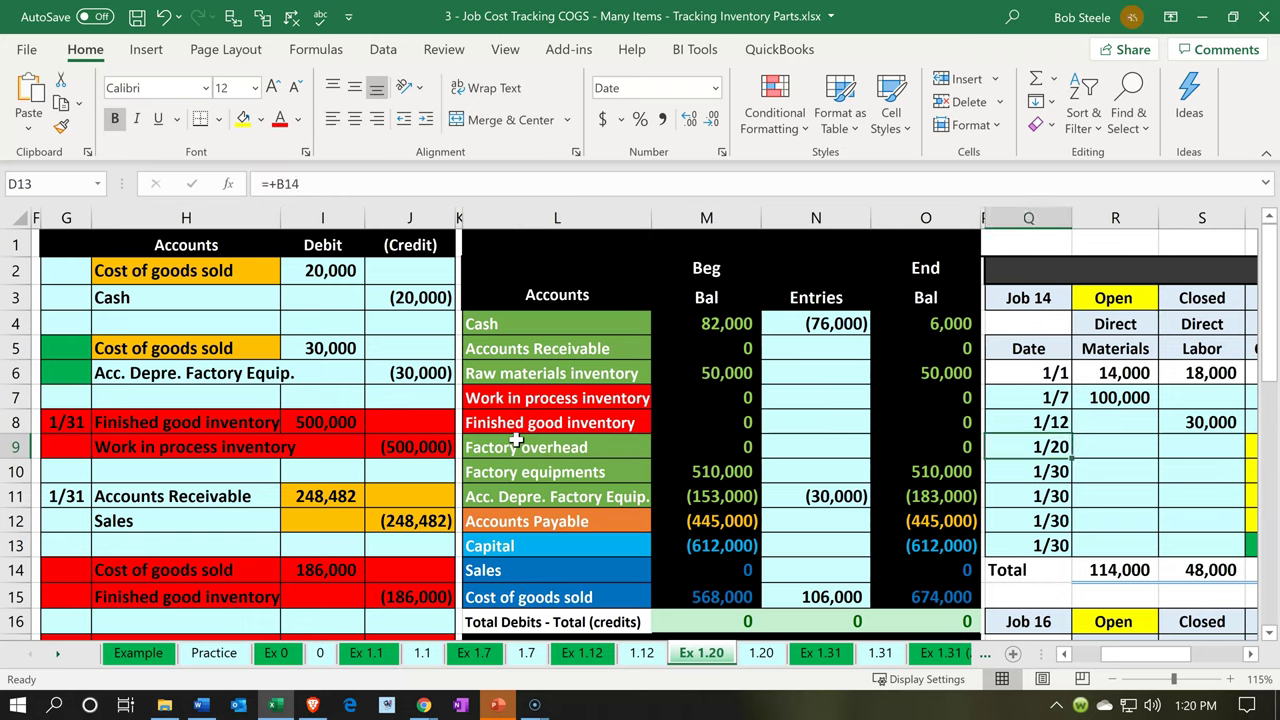
{"action": "key", "text": "Right"}
{"action": "key", "text": "Right"}
{"action": "key", "text": "Right"}
{"action": "key", "text": "Right"}
{"action": "key", "text": "Right"}
{"action": "key", "text": "Right"}
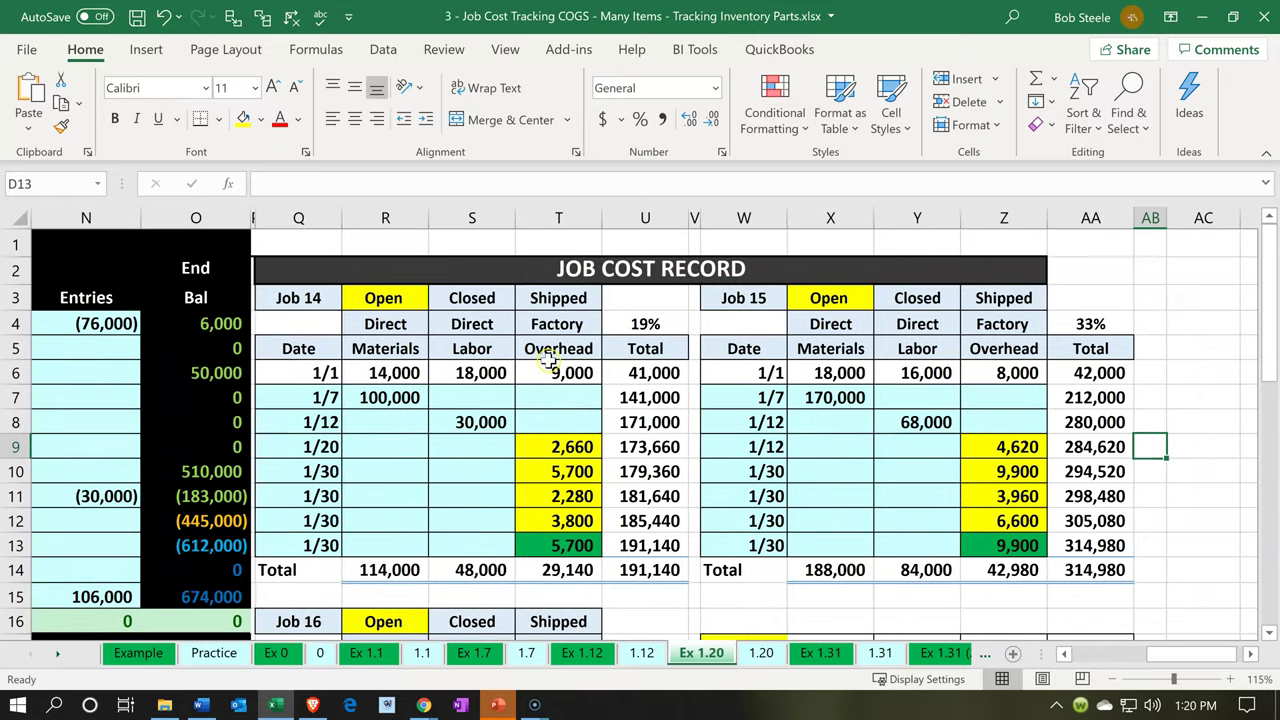
{"action": "left_click", "coordinate": [646, 325]}
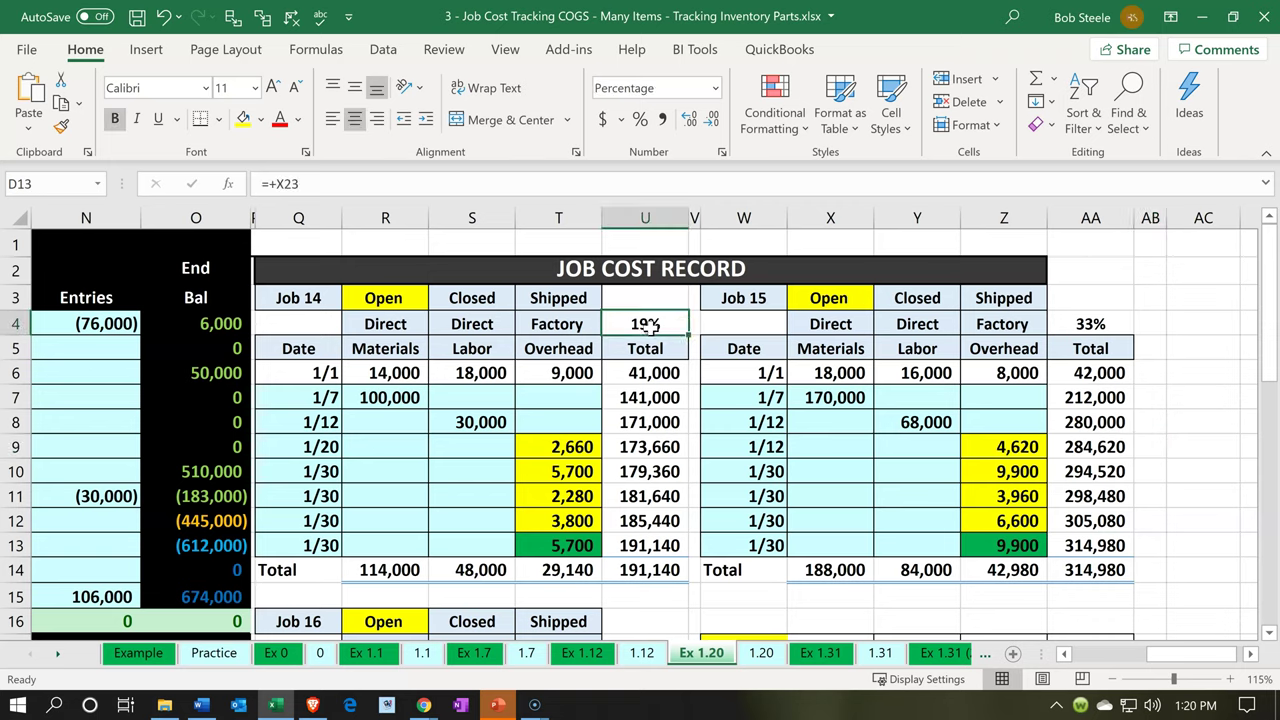
{"action": "left_click", "coordinate": [1112, 324]}
{"action": "scroll", "coordinate": [1067, 381], "scroll_direction": "down", "scroll_amount": 3}
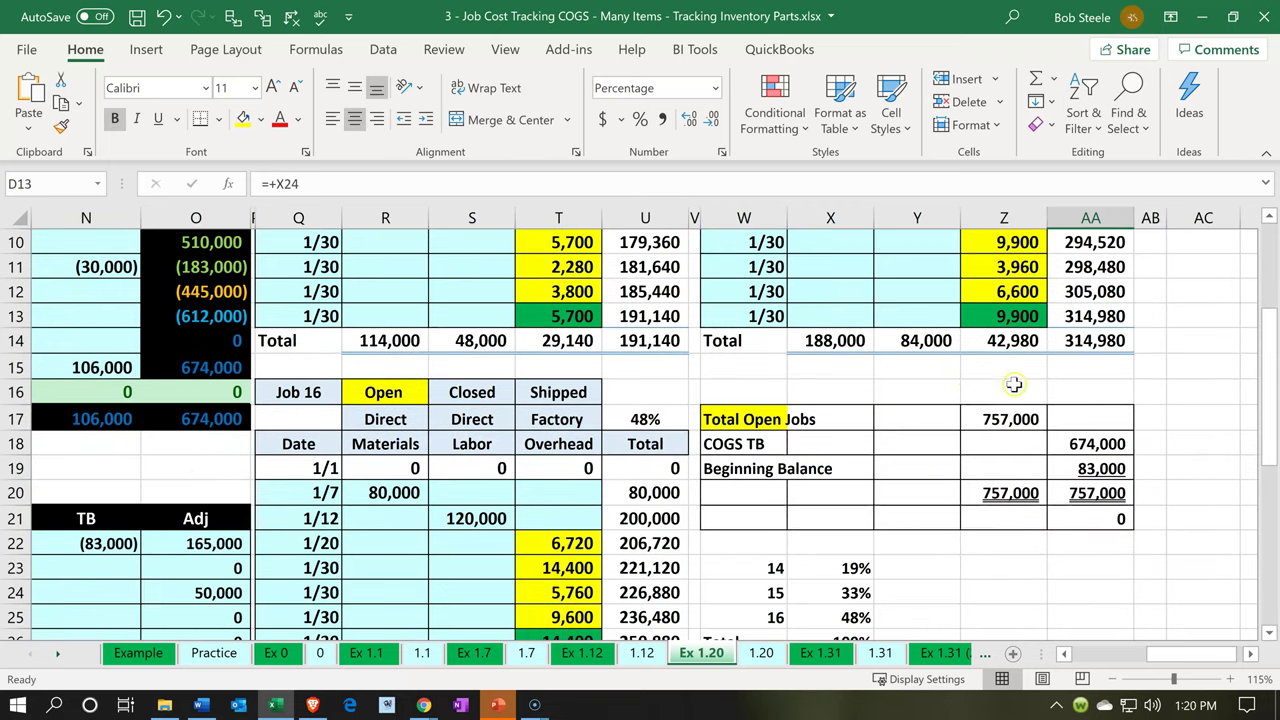
{"action": "left_click", "coordinate": [660, 412]}
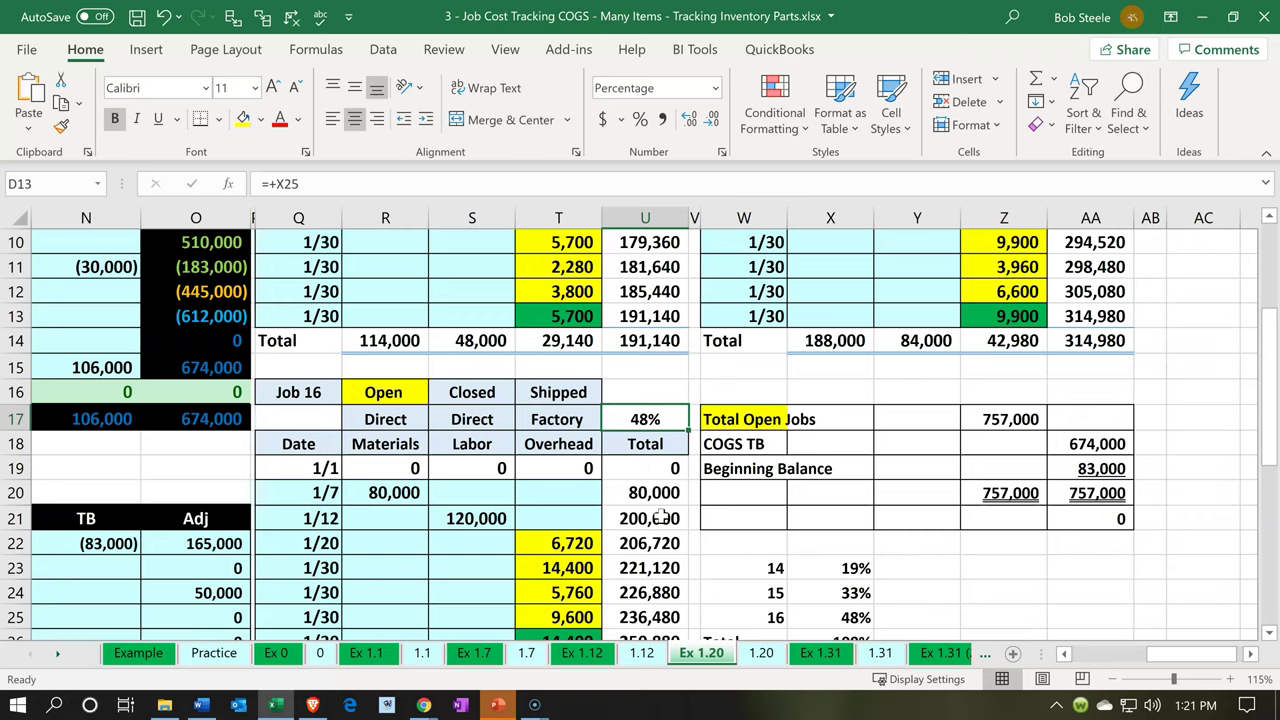
{"action": "scroll", "coordinate": [661, 516], "scroll_direction": "up", "scroll_amount": 2}
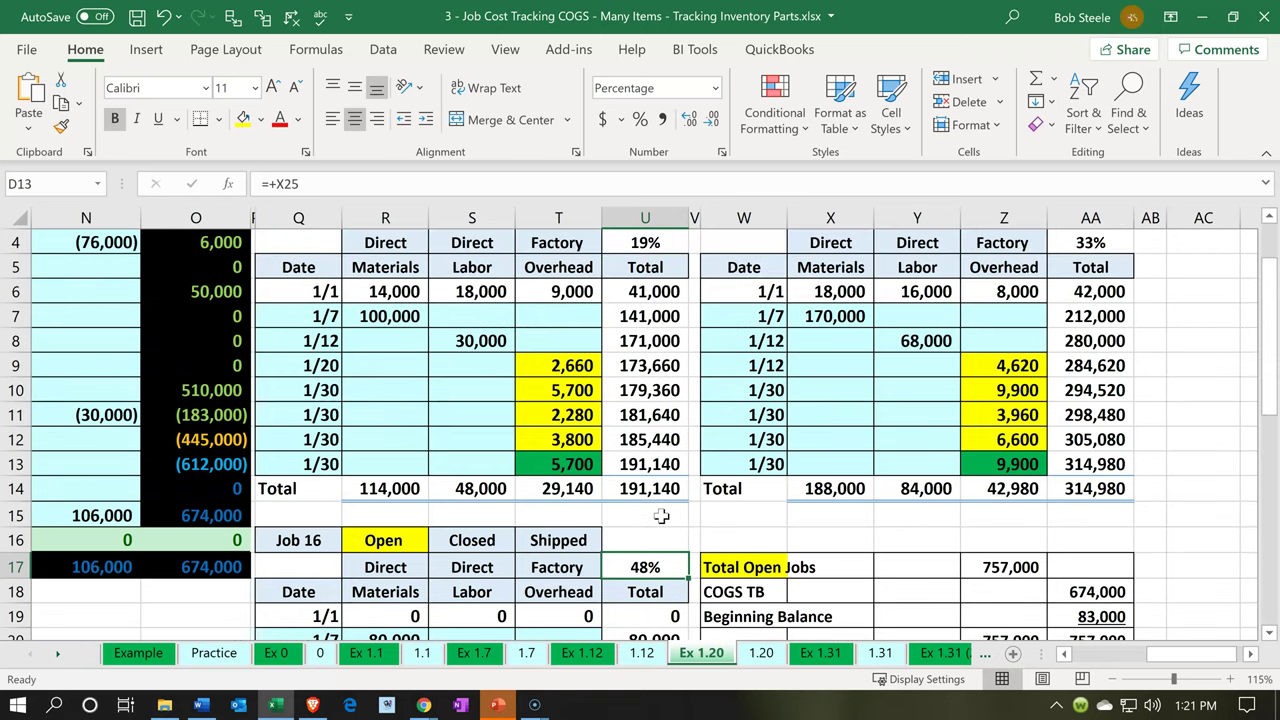
{"action": "scroll", "coordinate": [661, 516], "scroll_direction": "up", "scroll_amount": 1}
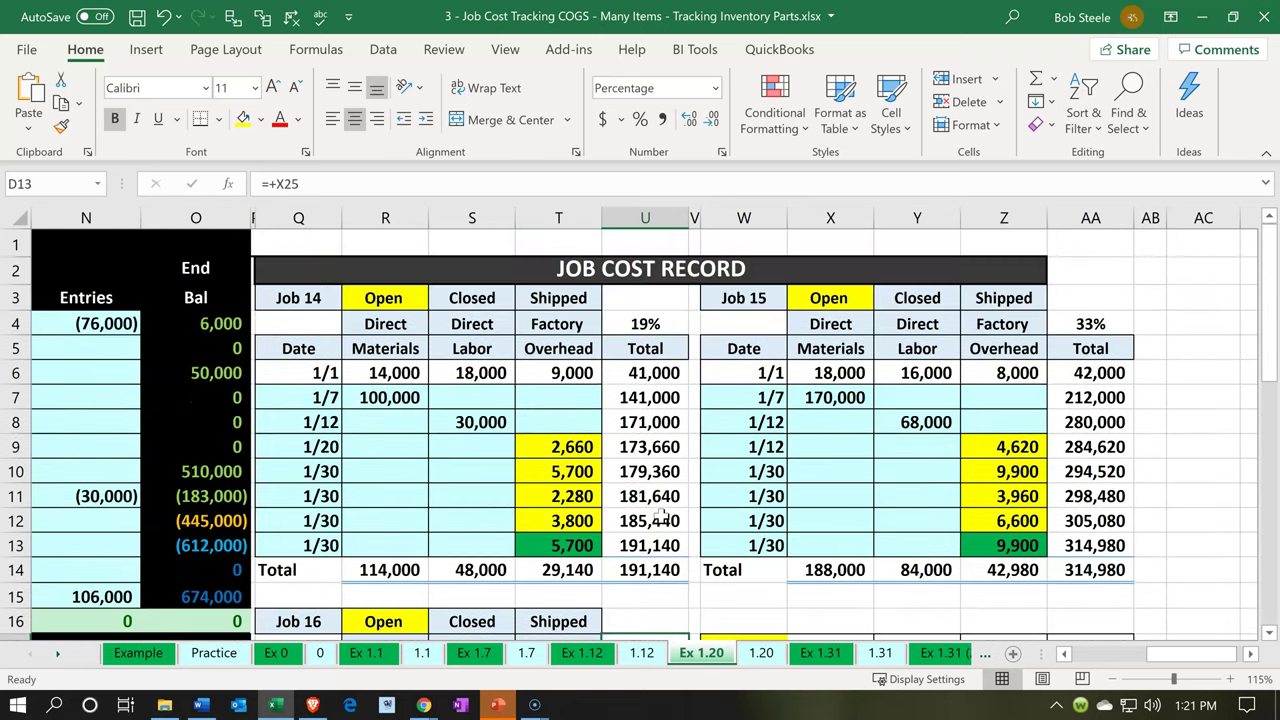
{"action": "left_click", "coordinate": [560, 395]}
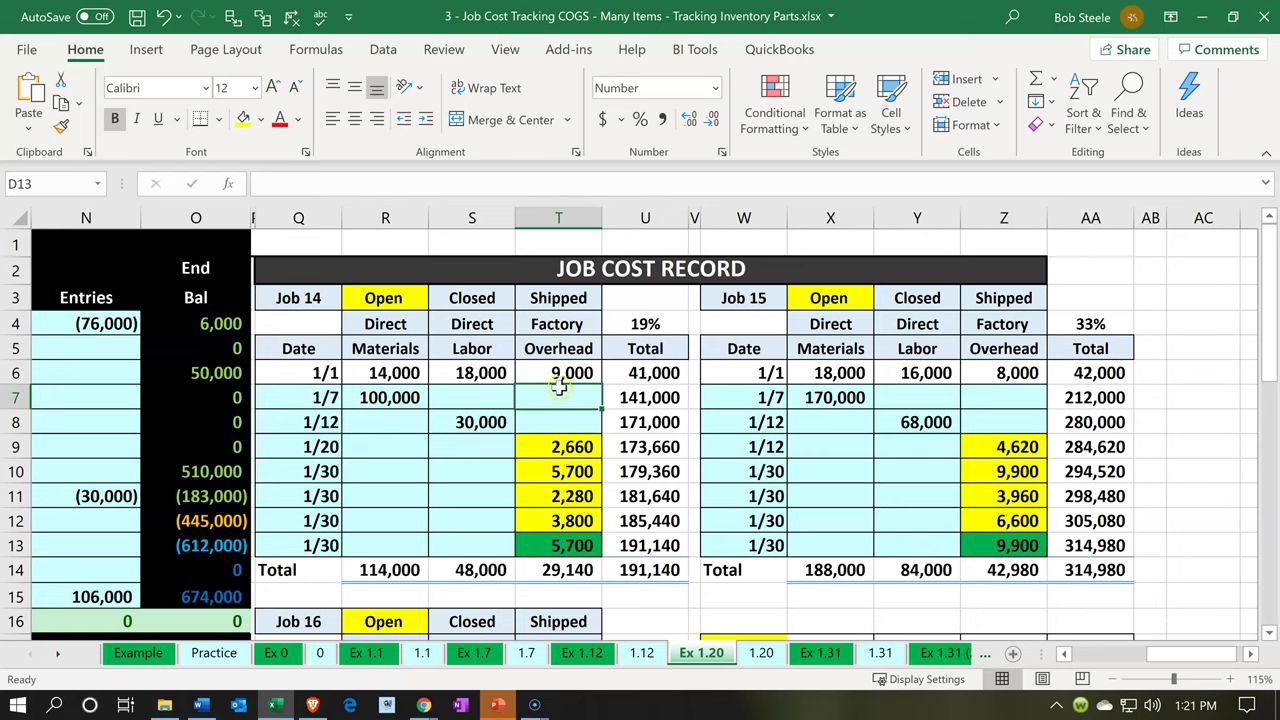
{"action": "left_click", "coordinate": [641, 325]}
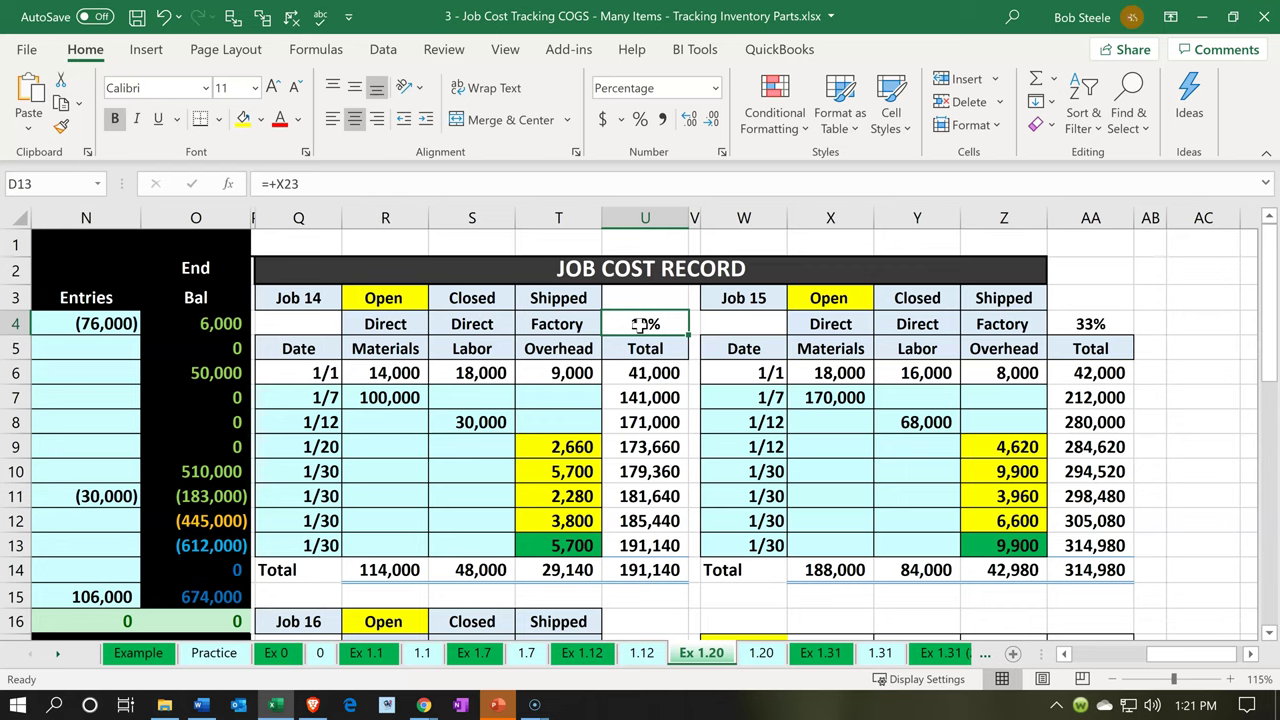
{"action": "scroll", "coordinate": [640, 323], "scroll_direction": "down", "scroll_amount": 1}
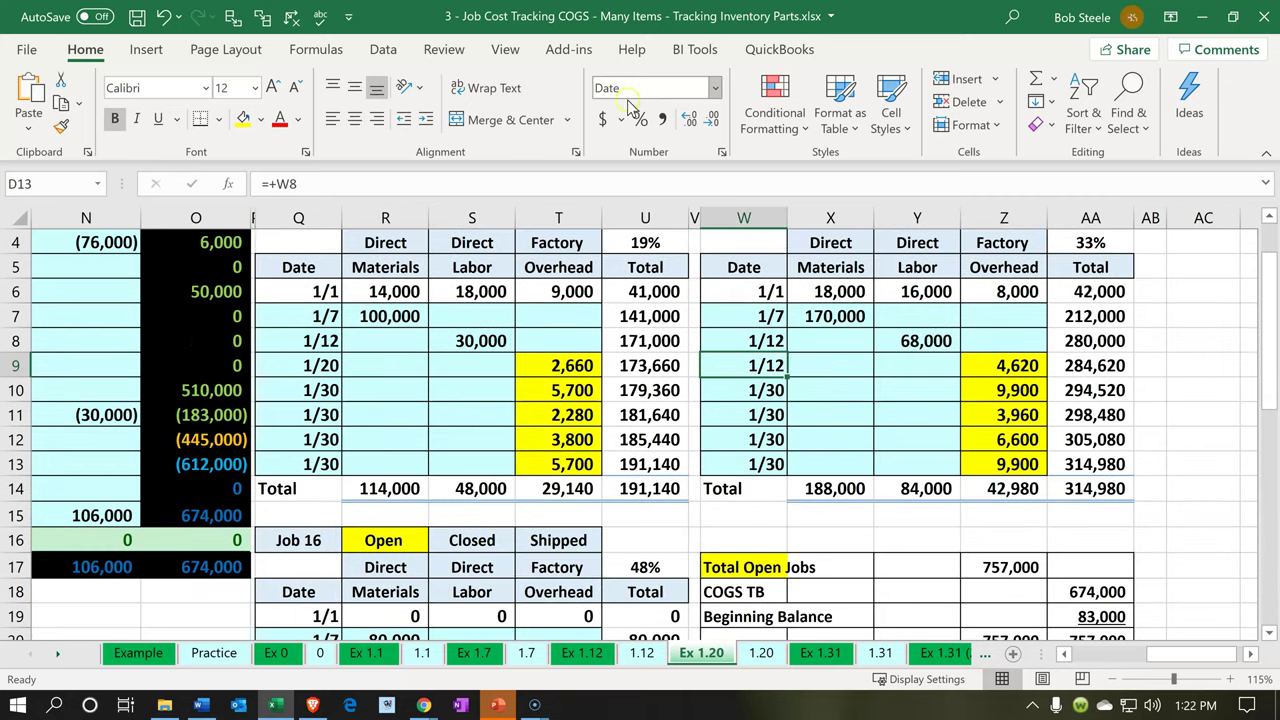
Return to the journal entries and examine the cost of goods sold debit and cash credit of the 1/20 entry.
{"action": "left_click", "coordinate": [455, 460]}
{"action": "key", "text": "Left"}
{"action": "key", "text": "Left"}
{"action": "key", "text": "Left"}
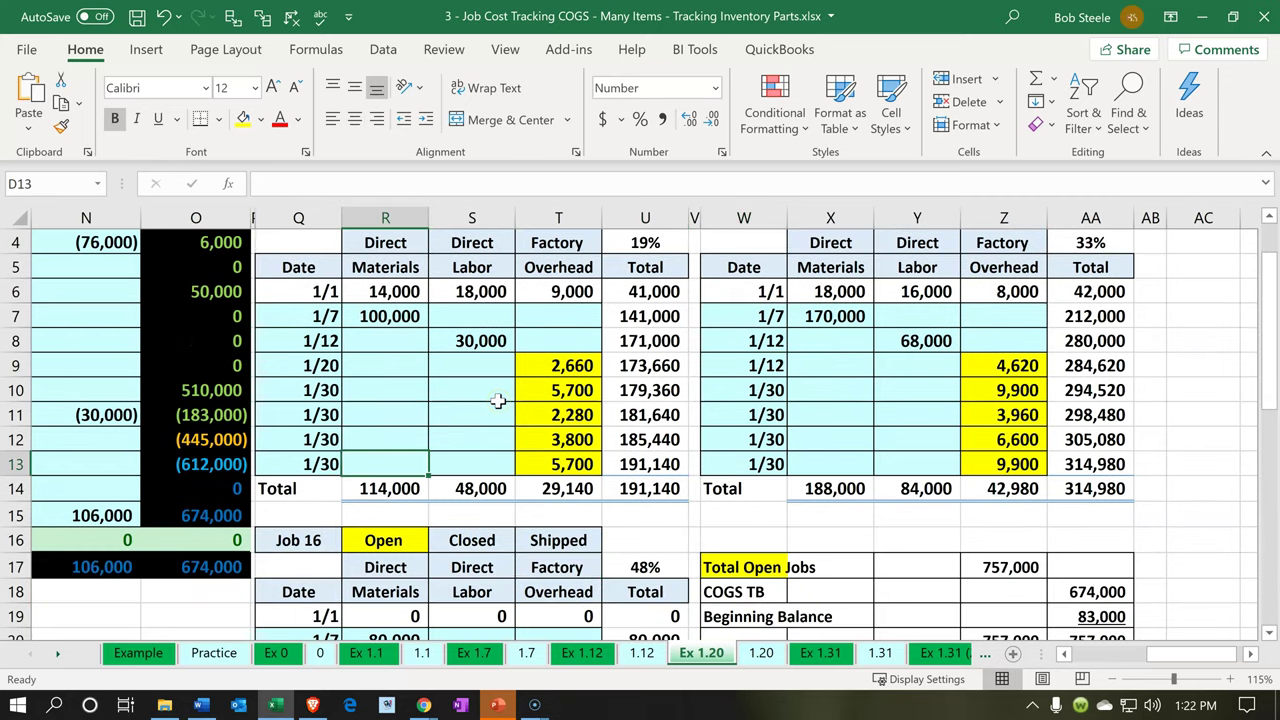
{"action": "key", "text": "Home"}
{"action": "key", "text": "Down"}
{"action": "key", "text": "Down"}
{"action": "key", "text": "Down"}
{"action": "key", "text": "Down"}
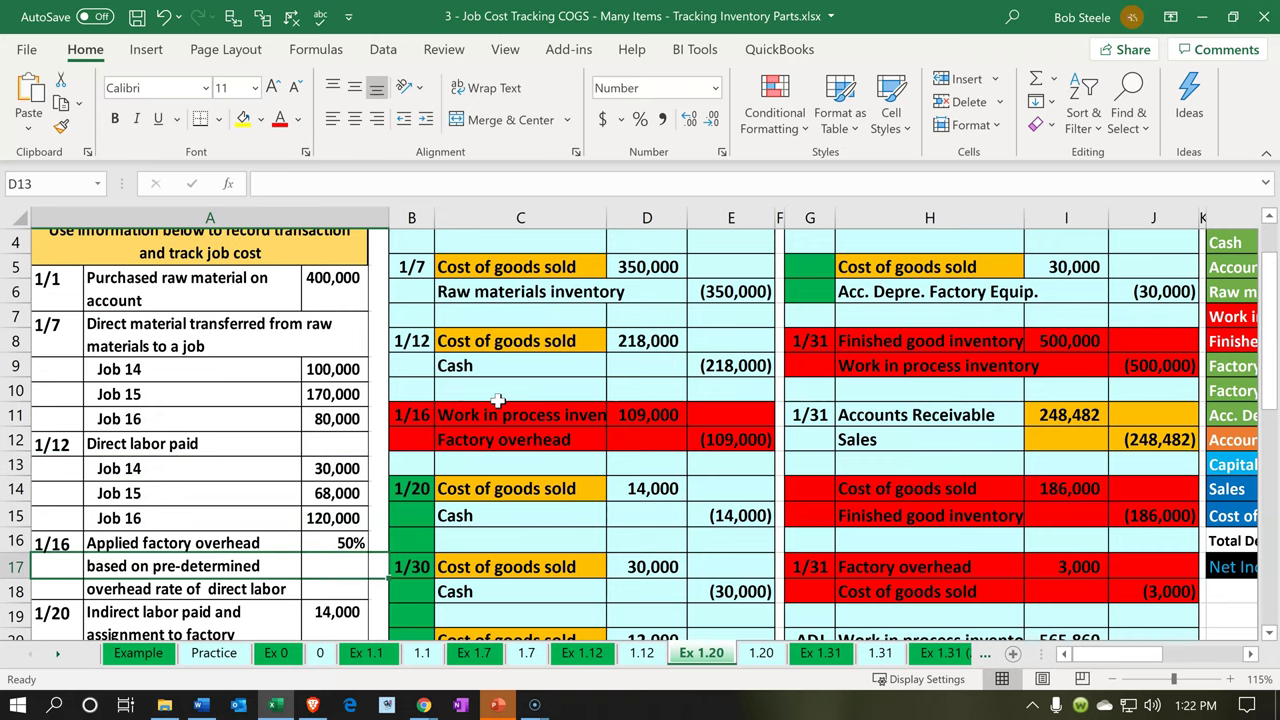
{"action": "scroll", "coordinate": [497, 400], "scroll_direction": "down", "scroll_amount": 2}
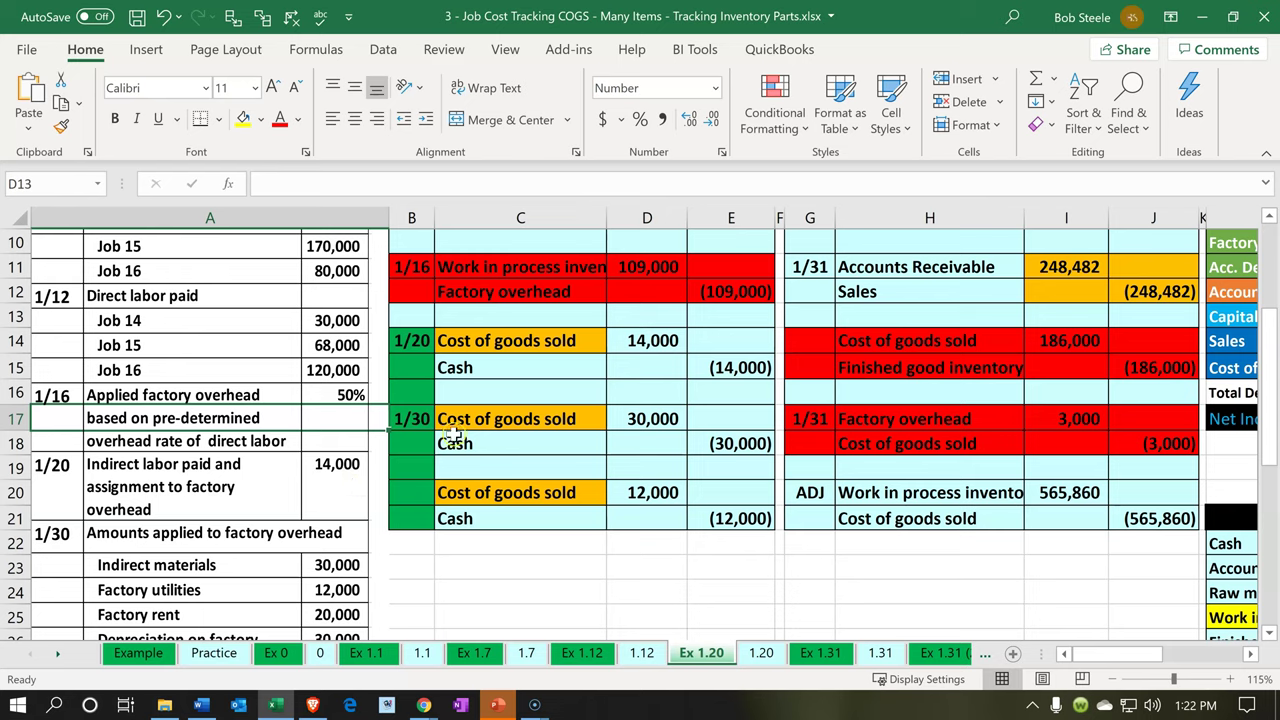
{"action": "left_click", "coordinate": [530, 338]}
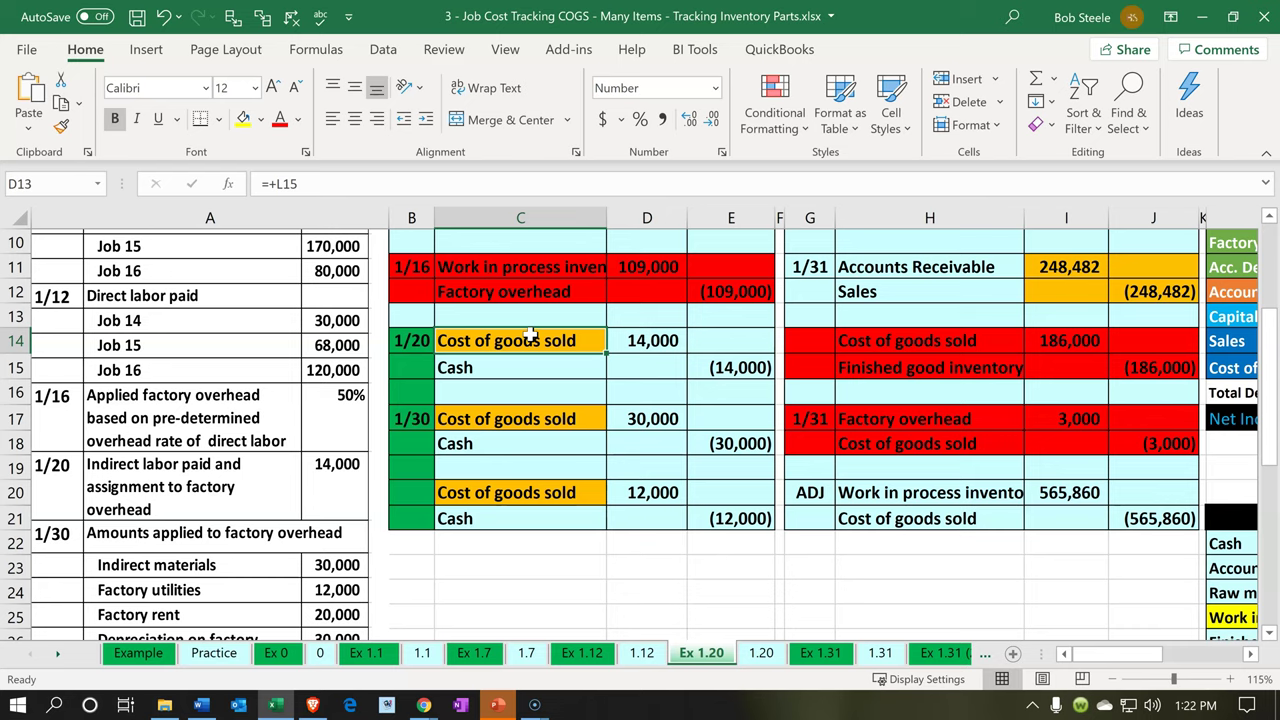
{"action": "key", "text": "Right"}
{"action": "key", "text": "Down"}
{"action": "key", "text": "Right"}
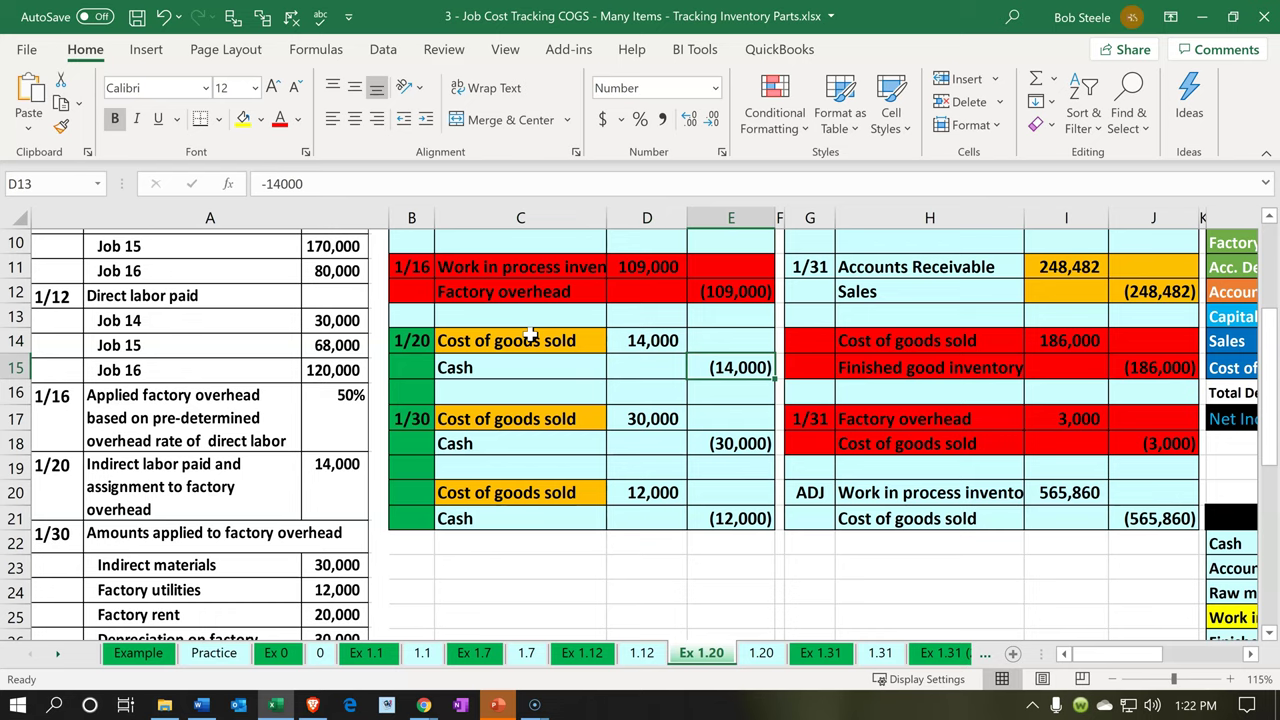
{"action": "key", "text": "Up"}
{"action": "key", "text": "Left"}
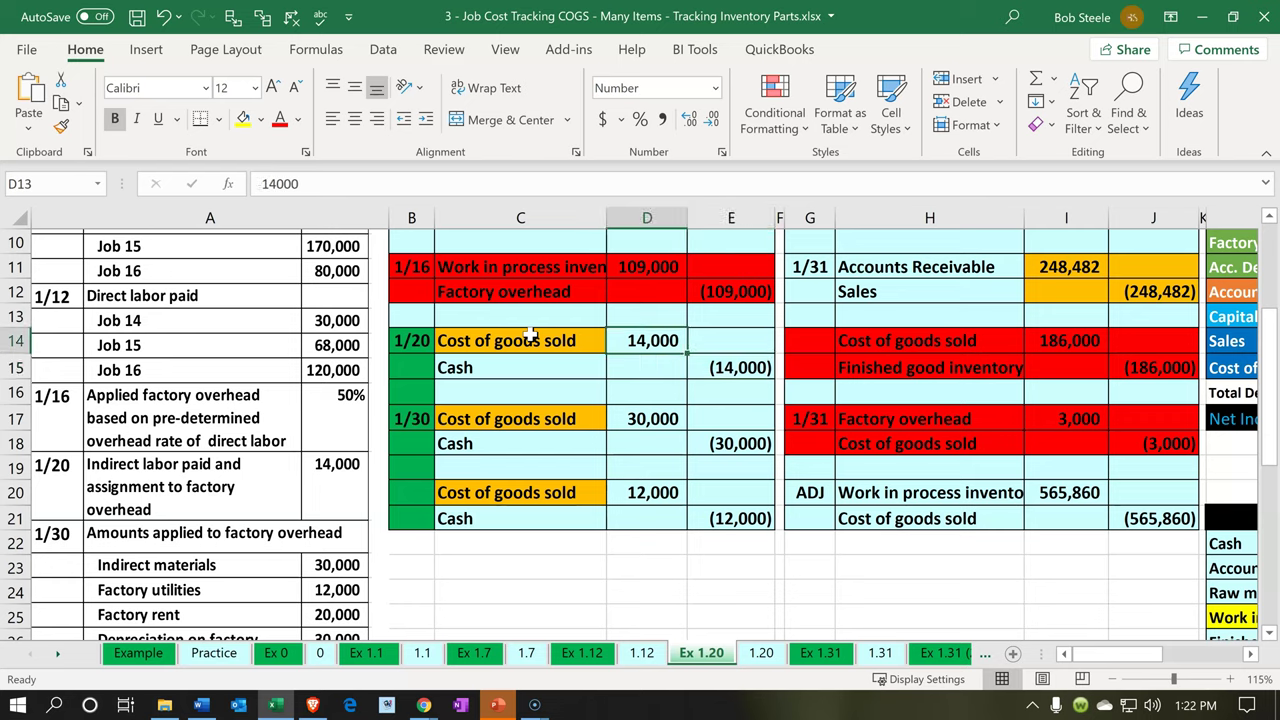
Check Job 14's overhead allocation percentage in the job cost record and open its 1/20 factory overhead formula for inspection.
{"action": "key", "text": "Right"}
{"action": "key", "text": "Right"}
{"action": "key", "text": "Right"}
{"action": "key", "text": "Right"}
{"action": "key", "text": "Right"}
{"action": "key", "text": "Right"}
{"action": "key", "text": "Right"}
{"action": "key", "text": "Right"}
{"action": "key", "text": "Right"}
{"action": "key", "text": "Right"}
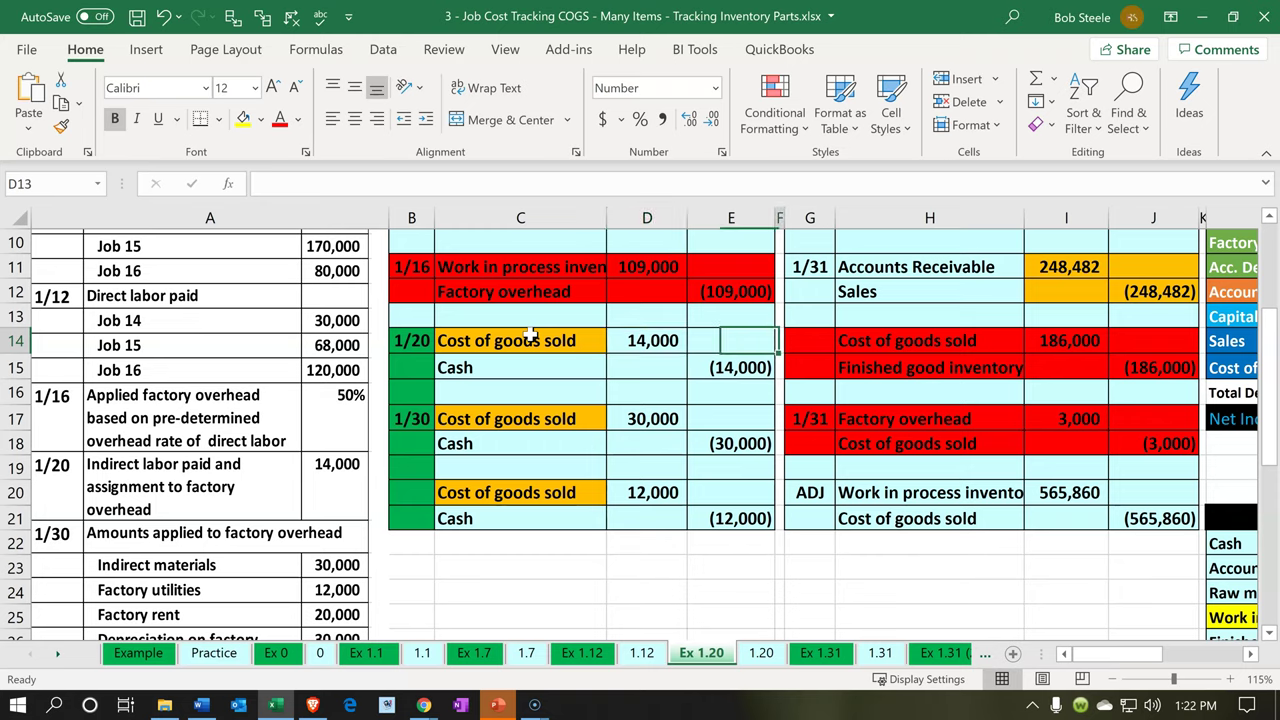
{"action": "key", "text": "Right"}
{"action": "key", "text": "Right"}
{"action": "key", "text": "Right"}
{"action": "key", "text": "Right"}
{"action": "key", "text": "Right"}
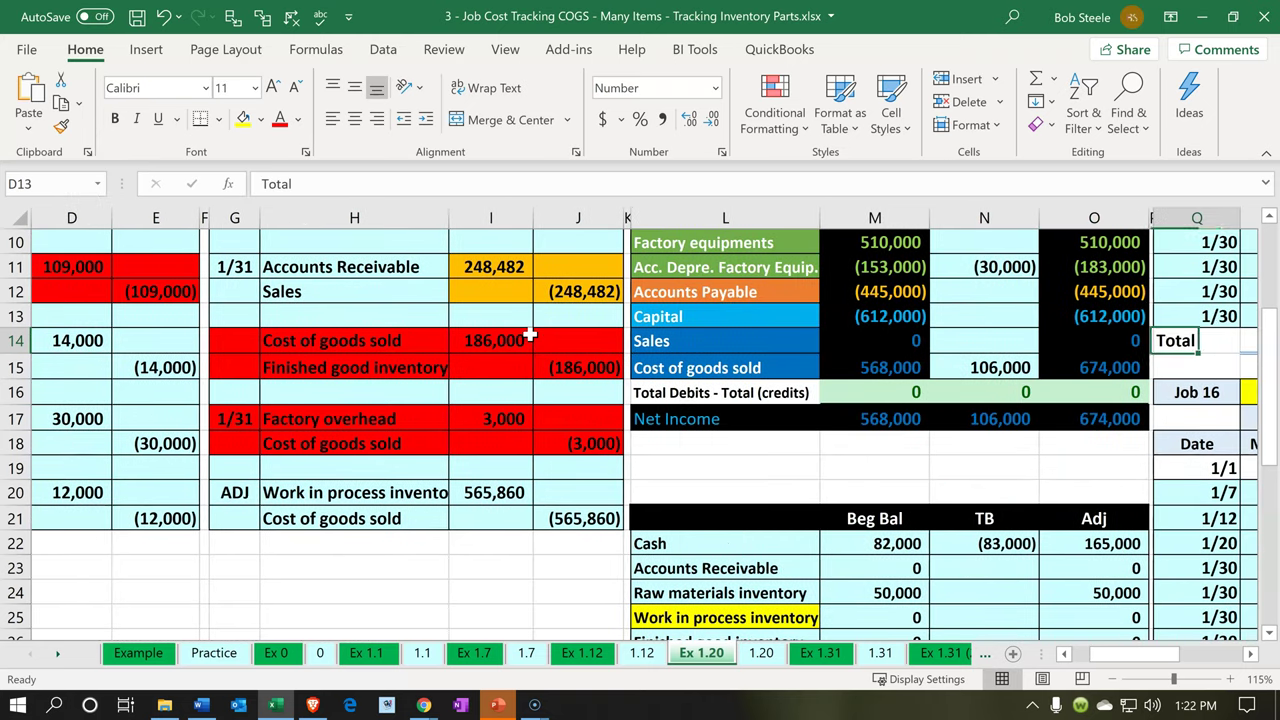
{"action": "key", "text": "Right"}
{"action": "key", "text": "Right"}
{"action": "key", "text": "Right"}
{"action": "key", "text": "Right"}
{"action": "key", "text": "Right"}
{"action": "key", "text": "Right"}
{"action": "key", "text": "Right"}
{"action": "key", "text": "Right"}
{"action": "key", "text": "Right"}
{"action": "key", "text": "Right"}
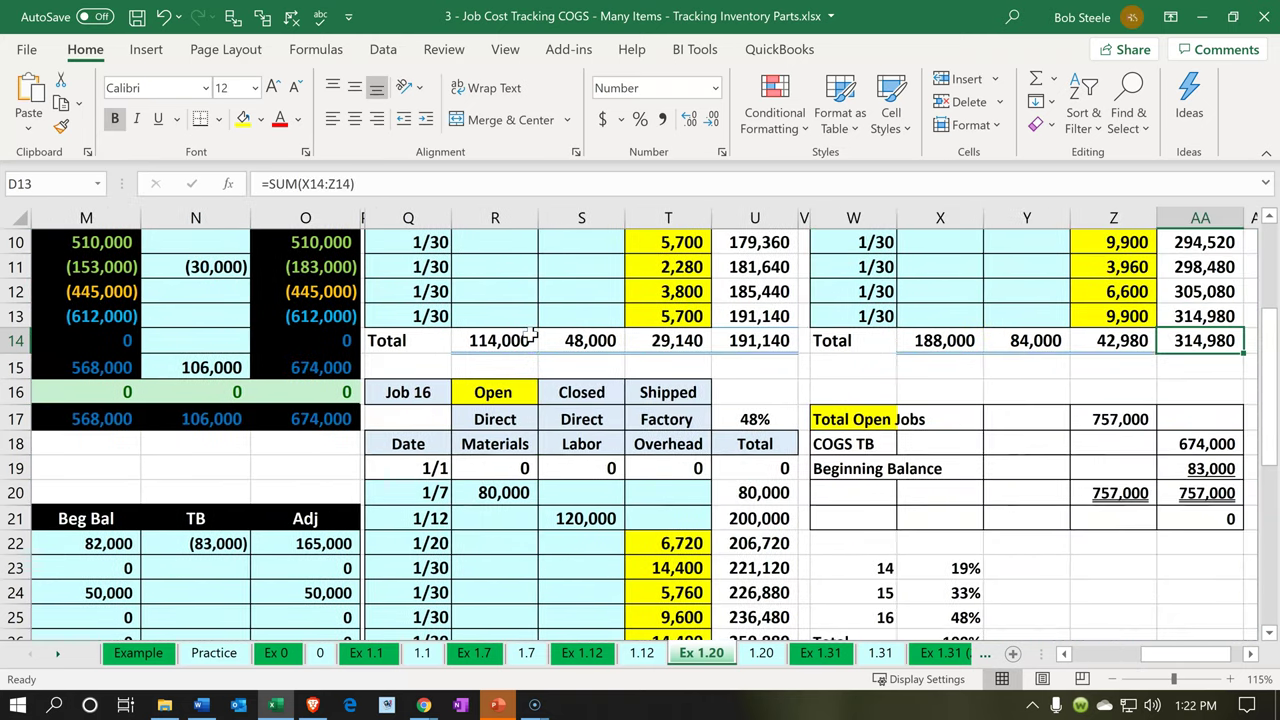
{"action": "scroll", "coordinate": [530, 336], "scroll_direction": "up", "scroll_amount": 3}
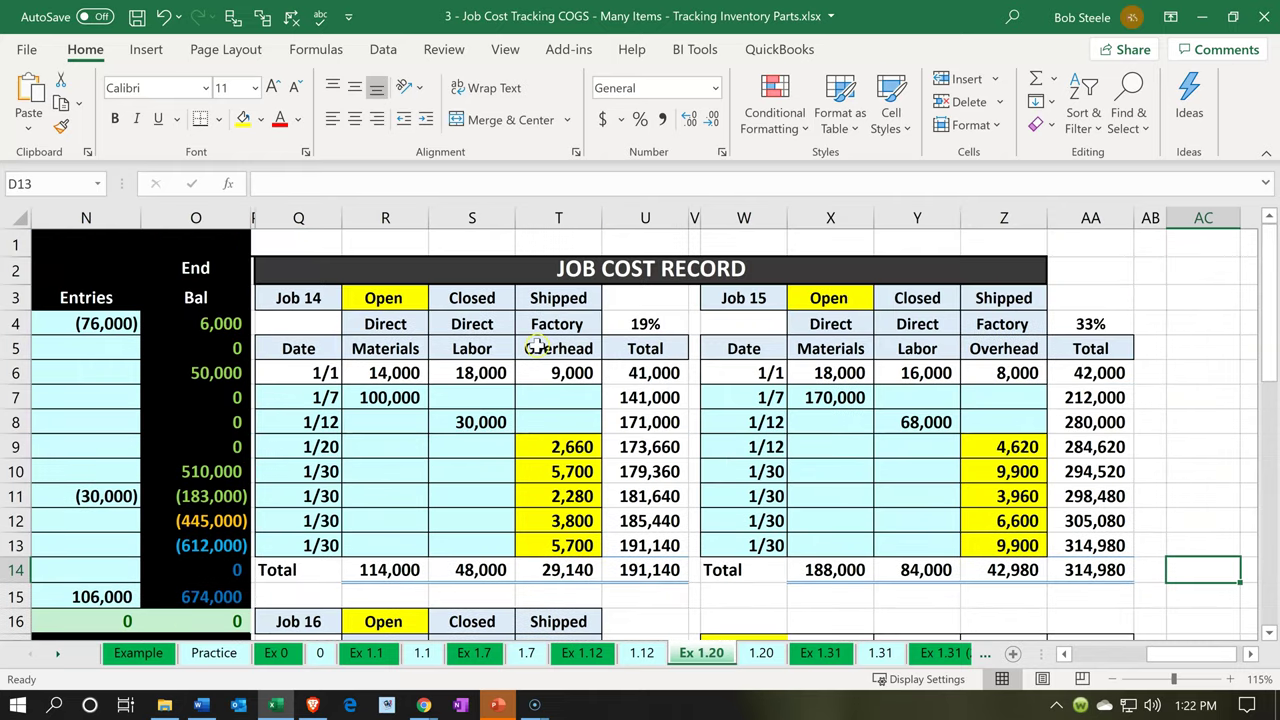
{"action": "left_click", "coordinate": [636, 326]}
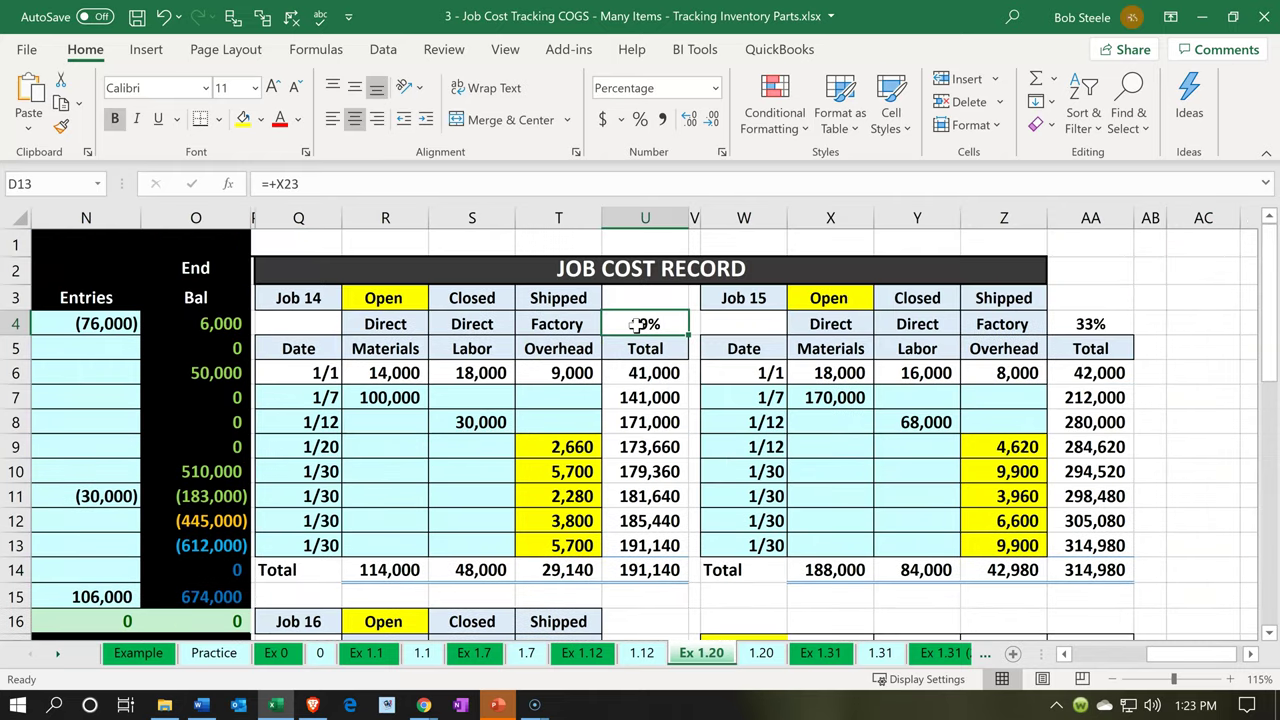
{"action": "double_click", "coordinate": [580, 448]}
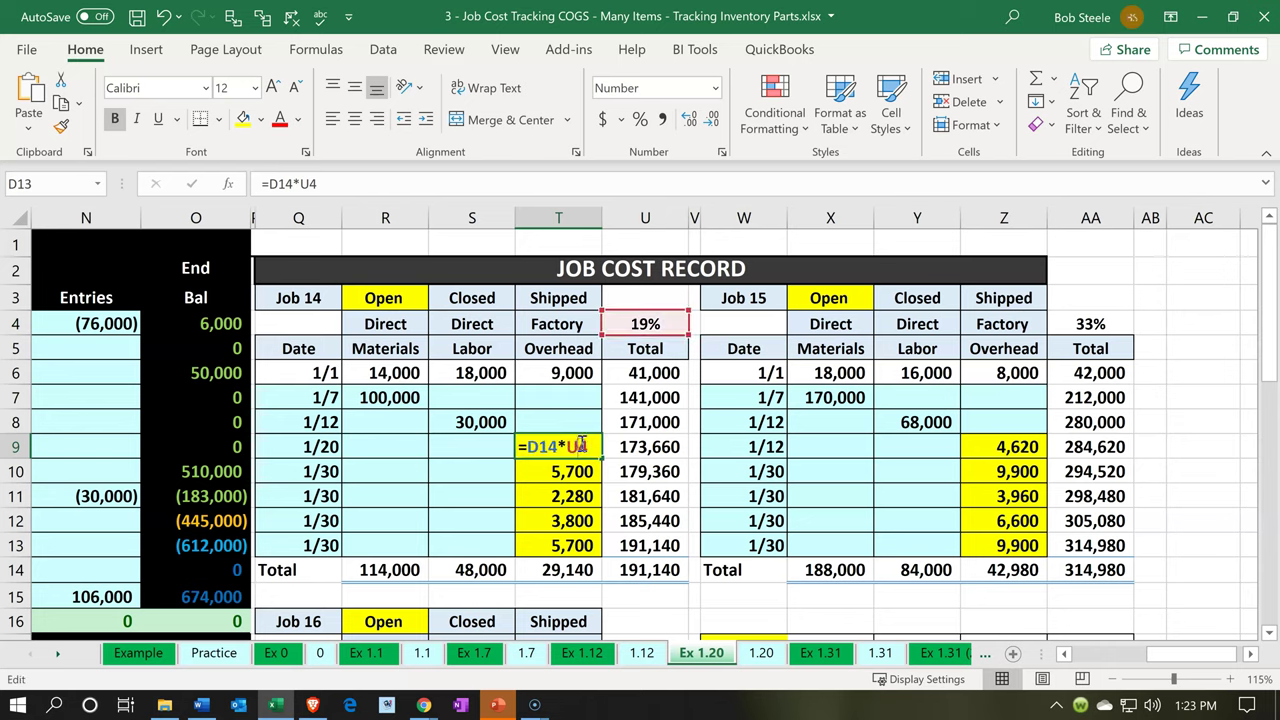
Inspect the 1/20 factory overhead formulas of Jobs 14, 15 and 16 in the job cost record without changing them.
{"action": "key", "text": "Return"}
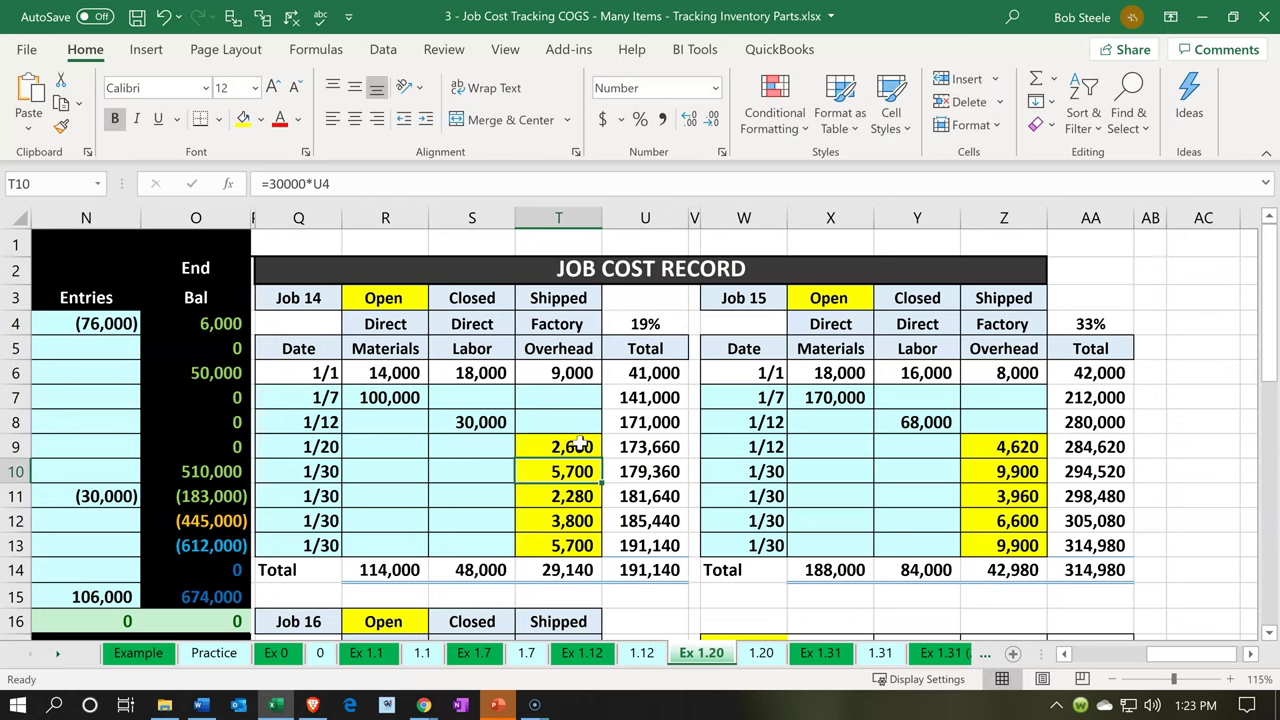
{"action": "double_click", "coordinate": [1005, 446]}
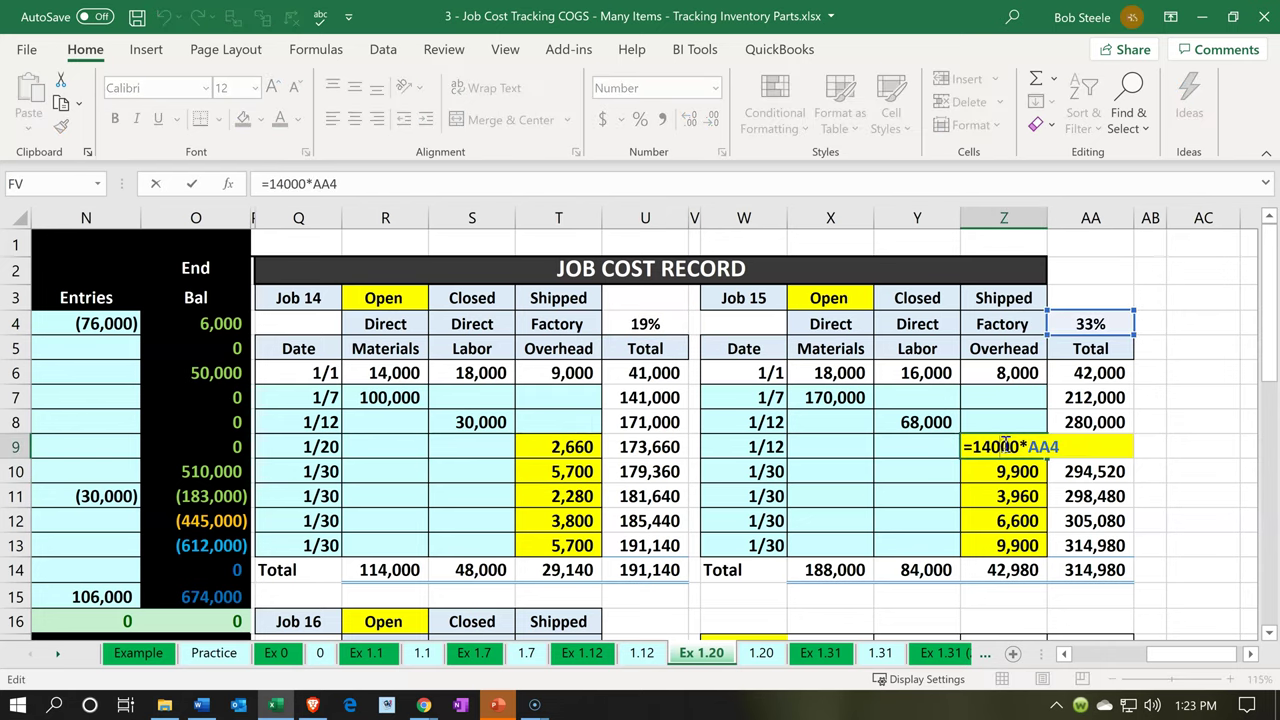
{"action": "key", "text": "Return"}
{"action": "scroll", "coordinate": [660, 537], "scroll_direction": "down", "scroll_amount": 3}
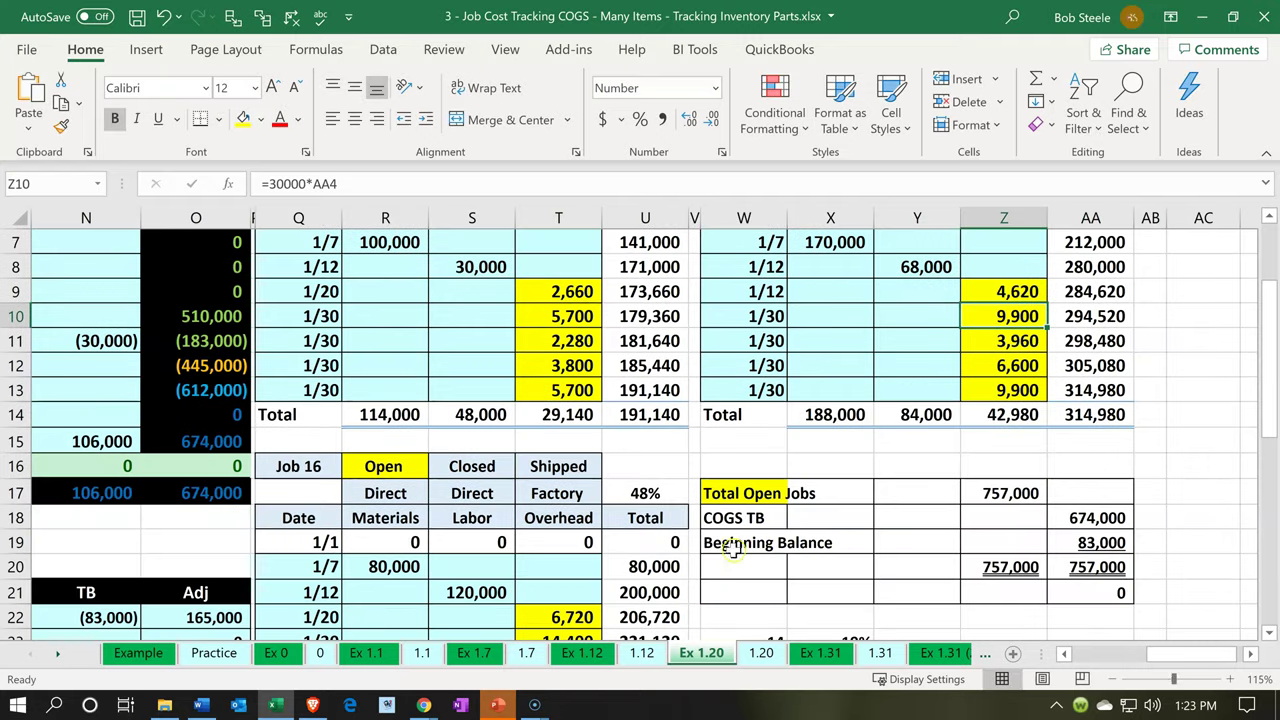
{"action": "scroll", "coordinate": [660, 537], "scroll_direction": "down", "scroll_amount": 2}
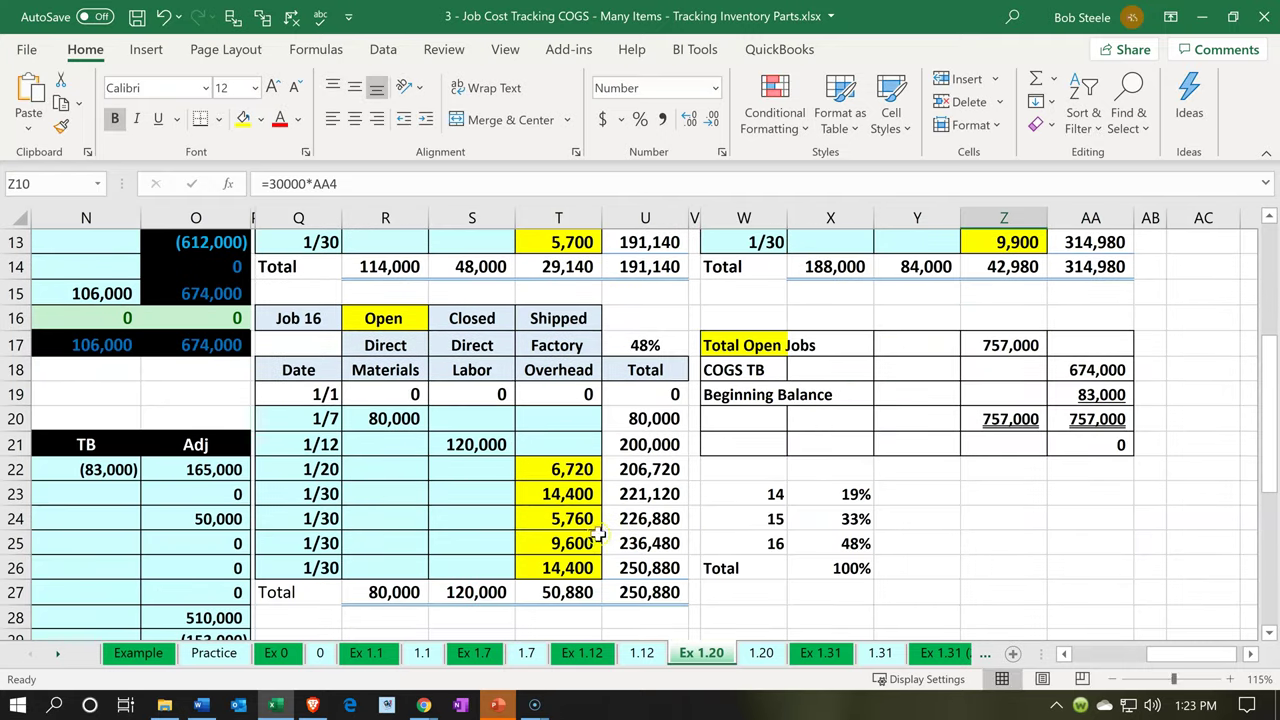
{"action": "double_click", "coordinate": [578, 469]}
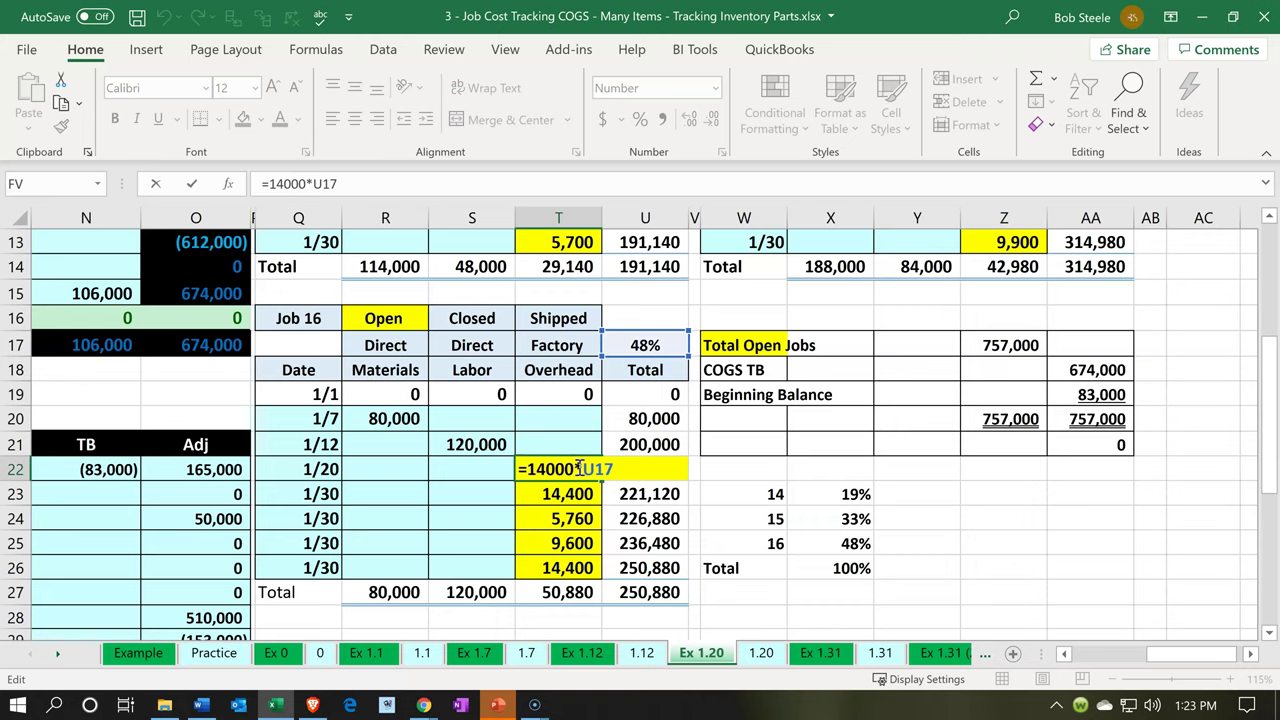
{"action": "key", "text": "Return"}
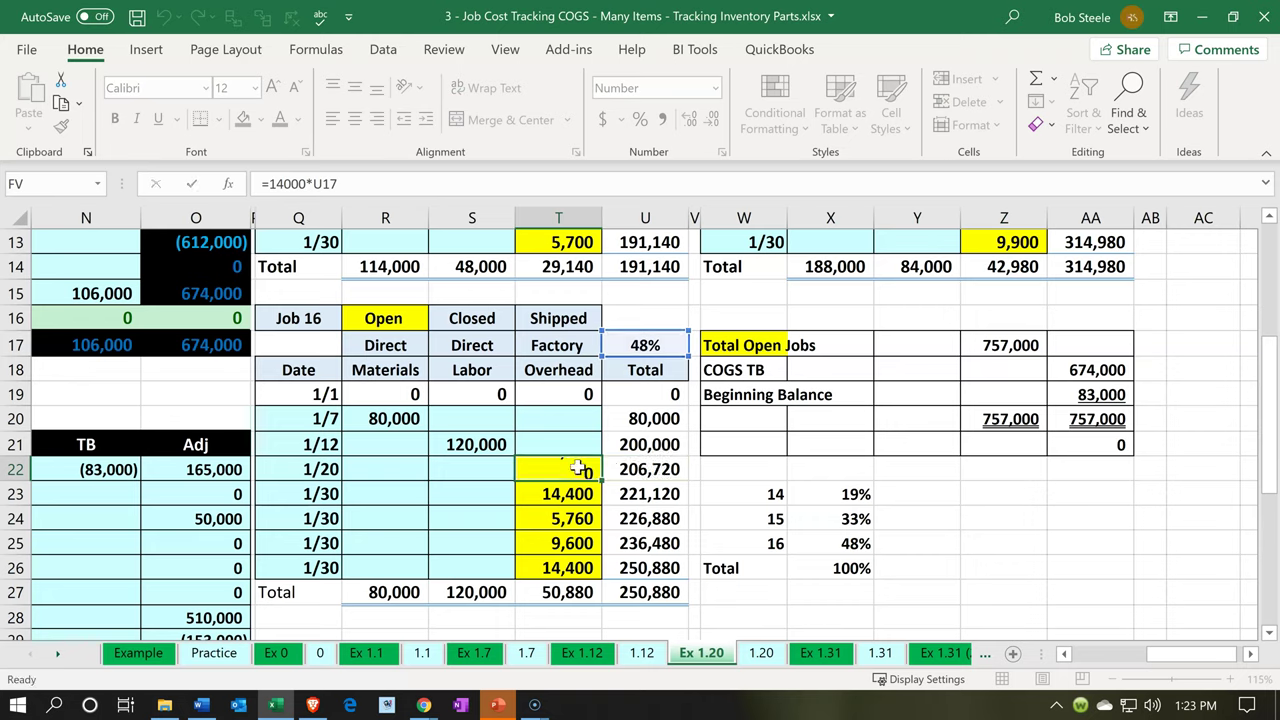
Select the 1/20 factory overhead amounts of Jobs 16, 14 and 15 together to check their sum.
{"action": "left_click", "coordinate": [578, 469]}
{"action": "scroll", "coordinate": [575, 443], "scroll_direction": "up", "scroll_amount": 1}
{"action": "scroll", "coordinate": [575, 443], "scroll_direction": "up", "scroll_amount": 2}
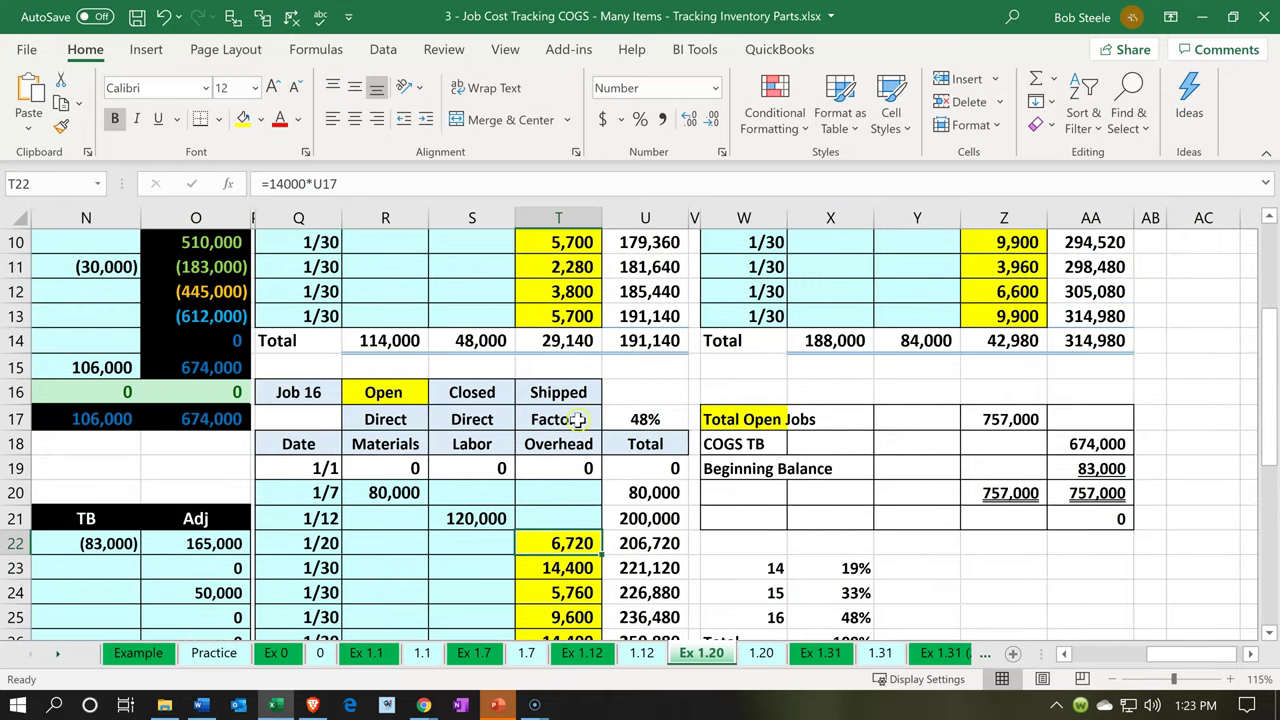
{"action": "left_click", "coordinate": [570, 291], "text": "ctrl"}
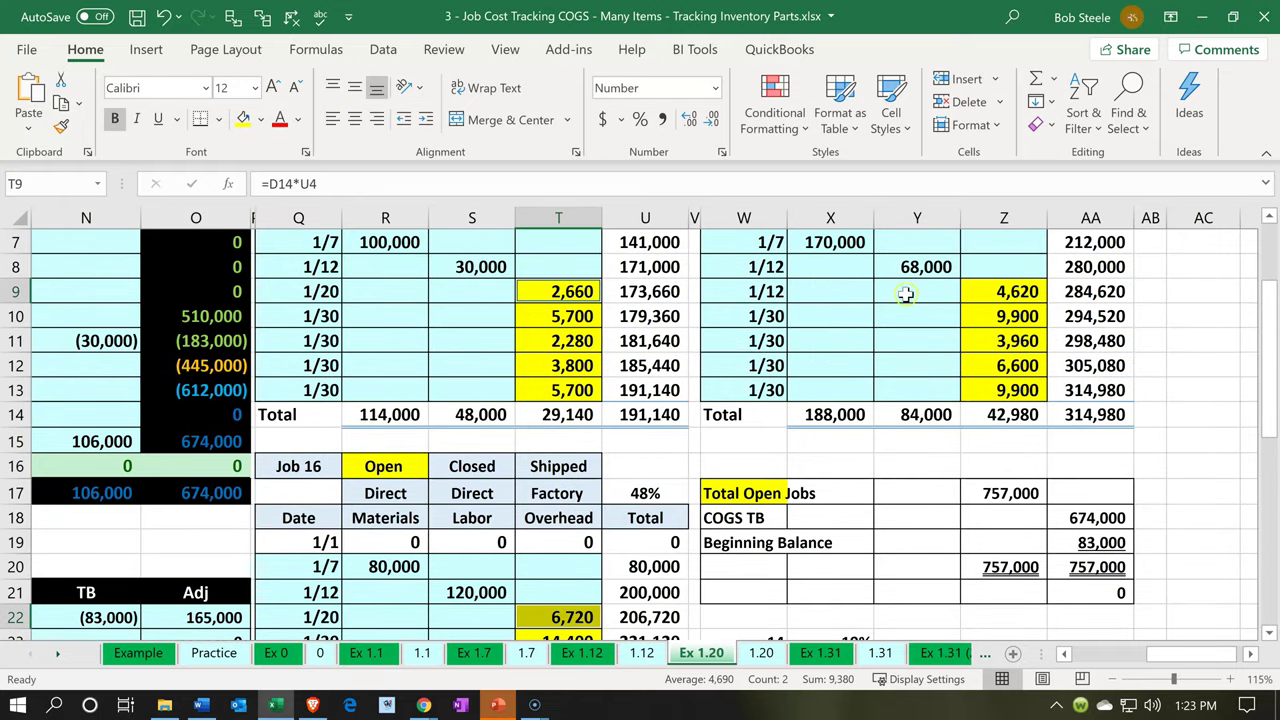
{"action": "left_click", "coordinate": [1000, 288], "text": "ctrl"}
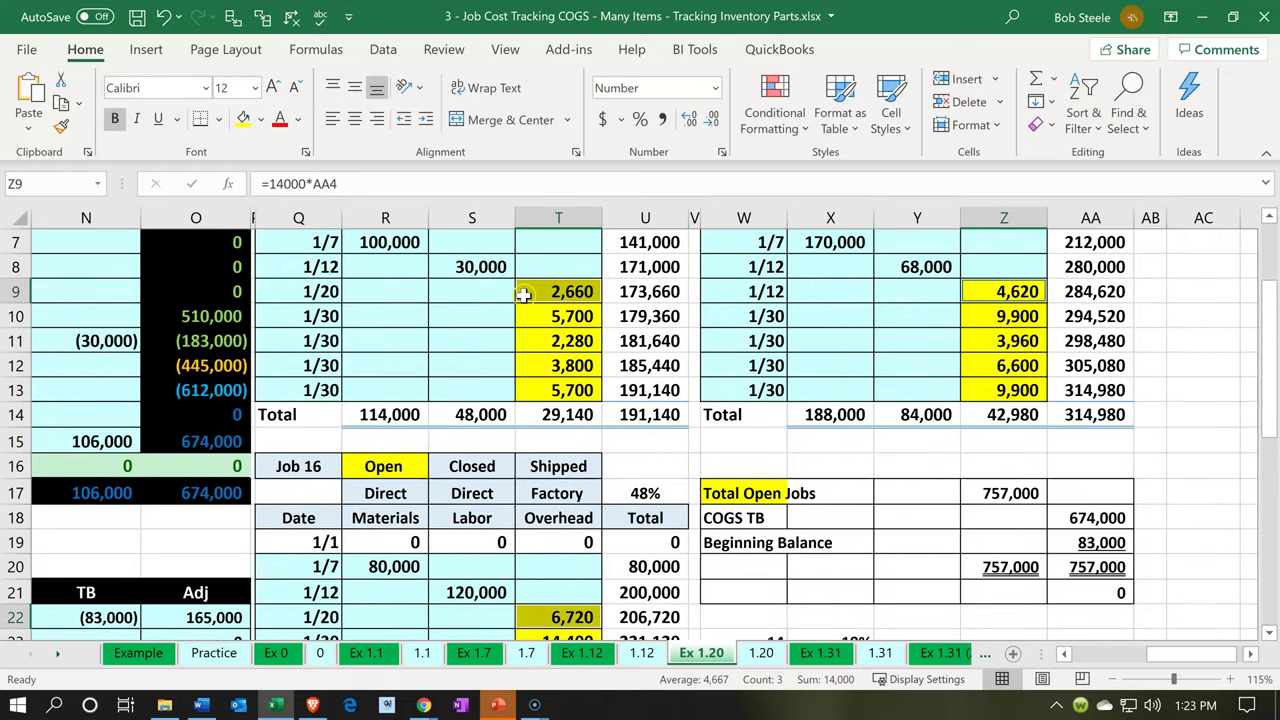
Return to the journal entries and examine the 1/16 factory overhead credit and the 1/20 cost of goods sold debit.
{"action": "left_click", "coordinate": [422, 289]}
{"action": "key", "text": "Left"}
{"action": "key", "text": "Left"}
{"action": "key", "text": "Left"}
{"action": "key", "text": "Left"}
{"action": "key", "text": "Left"}
{"action": "key", "text": "Left"}
{"action": "key", "text": "Left"}
{"action": "key", "text": "Left"}
{"action": "key", "text": "Left"}
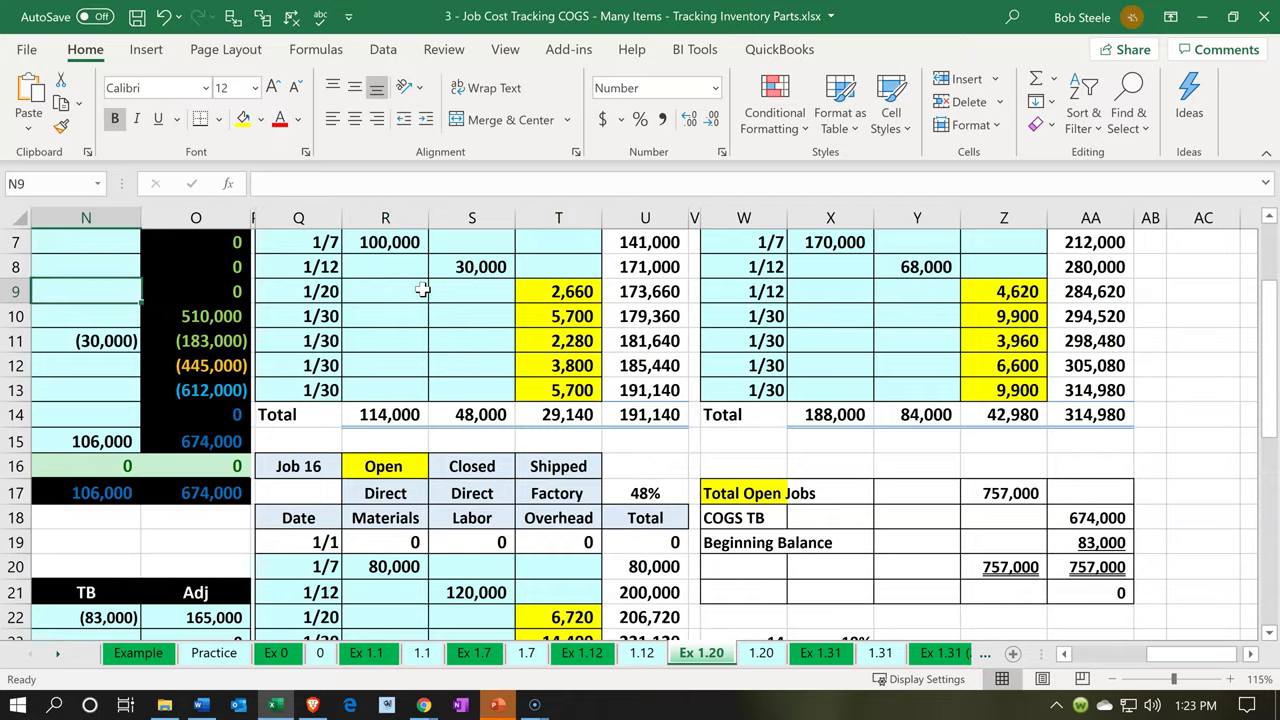
{"action": "key", "text": "Left"}
{"action": "key", "text": "Left"}
{"action": "key", "text": "Left"}
{"action": "key", "text": "Left"}
{"action": "key", "text": "Left"}
{"action": "key", "text": "Left"}
{"action": "key", "text": "Left"}
{"action": "key", "text": "Left"}
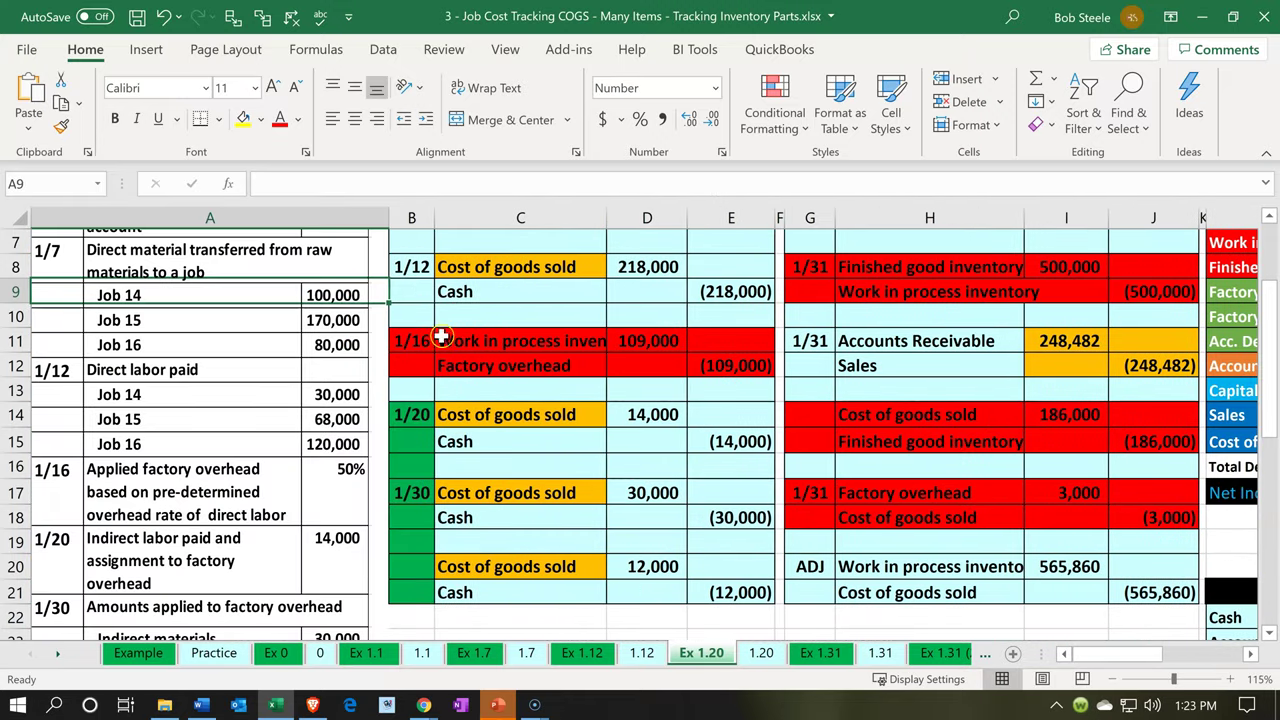
{"action": "left_click", "coordinate": [461, 364]}
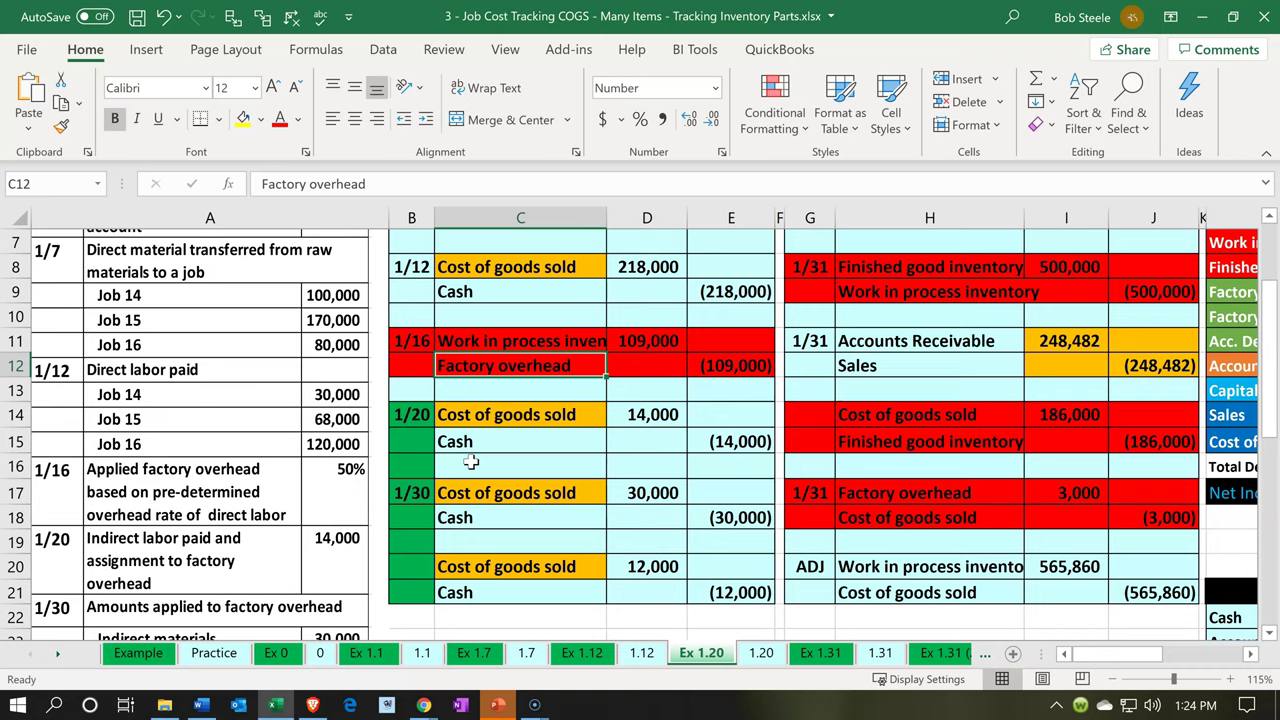
{"action": "scroll", "coordinate": [470, 461], "scroll_direction": "up", "scroll_amount": 2}
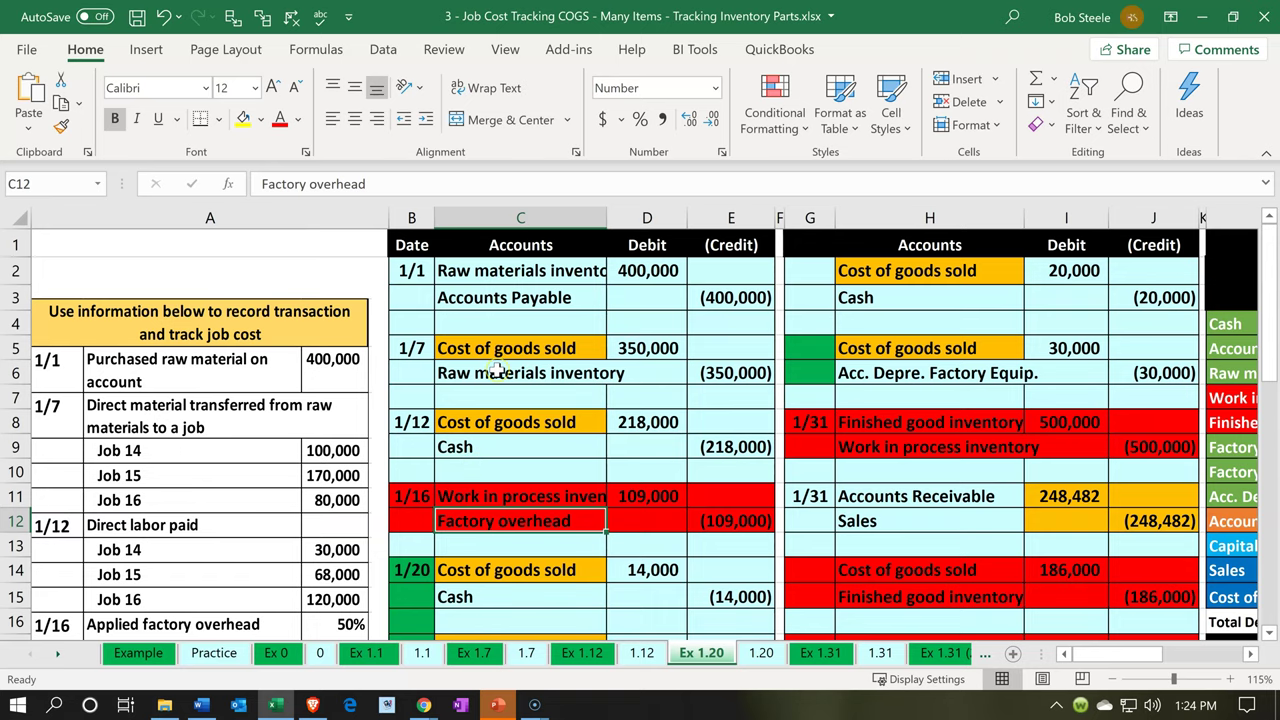
{"action": "scroll", "coordinate": [497, 371], "scroll_direction": "down", "scroll_amount": 2}
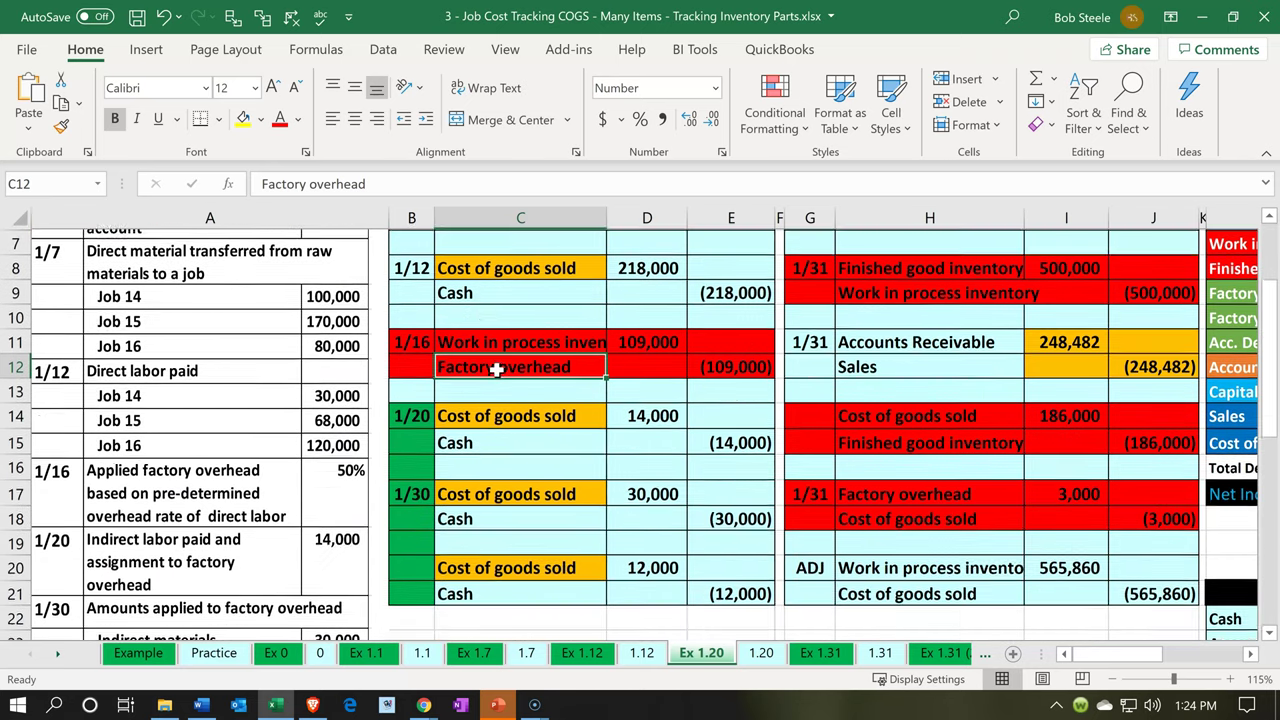
{"action": "left_click", "coordinate": [493, 414]}
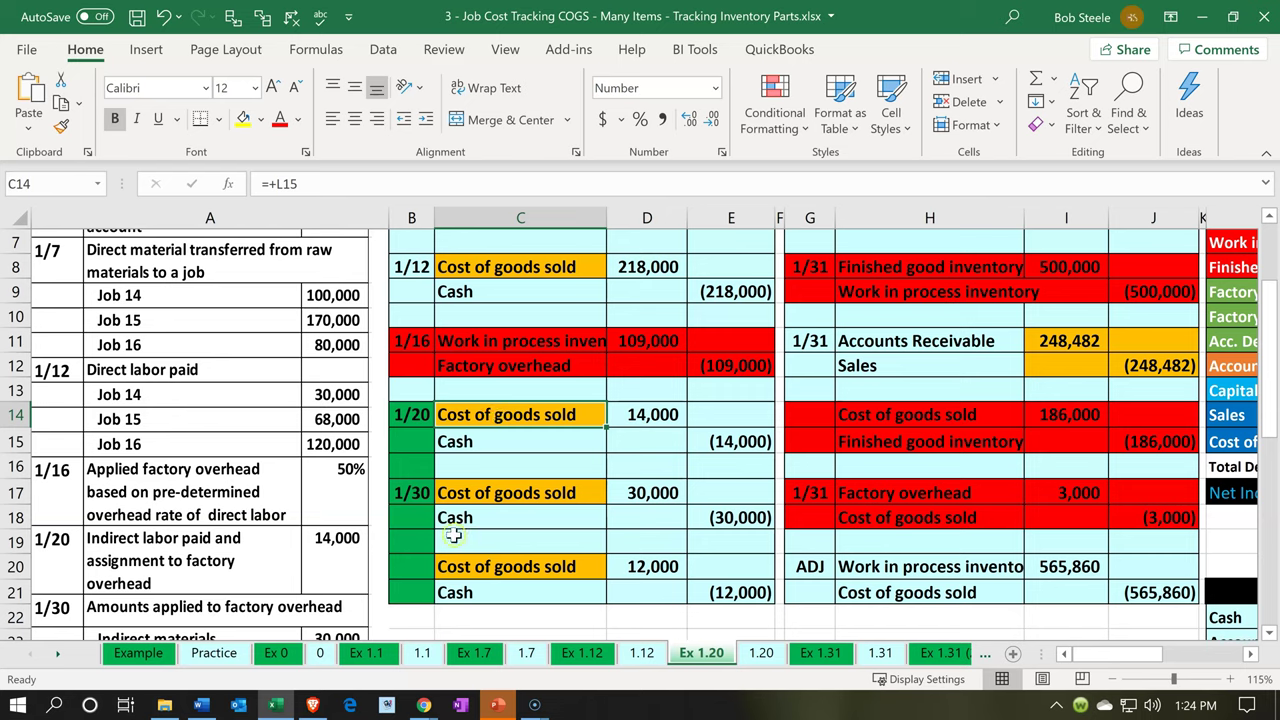
Switch to Xero and start a new spend money transaction paid from the Checking Account.
{"action": "left_click", "coordinate": [275, 705]}
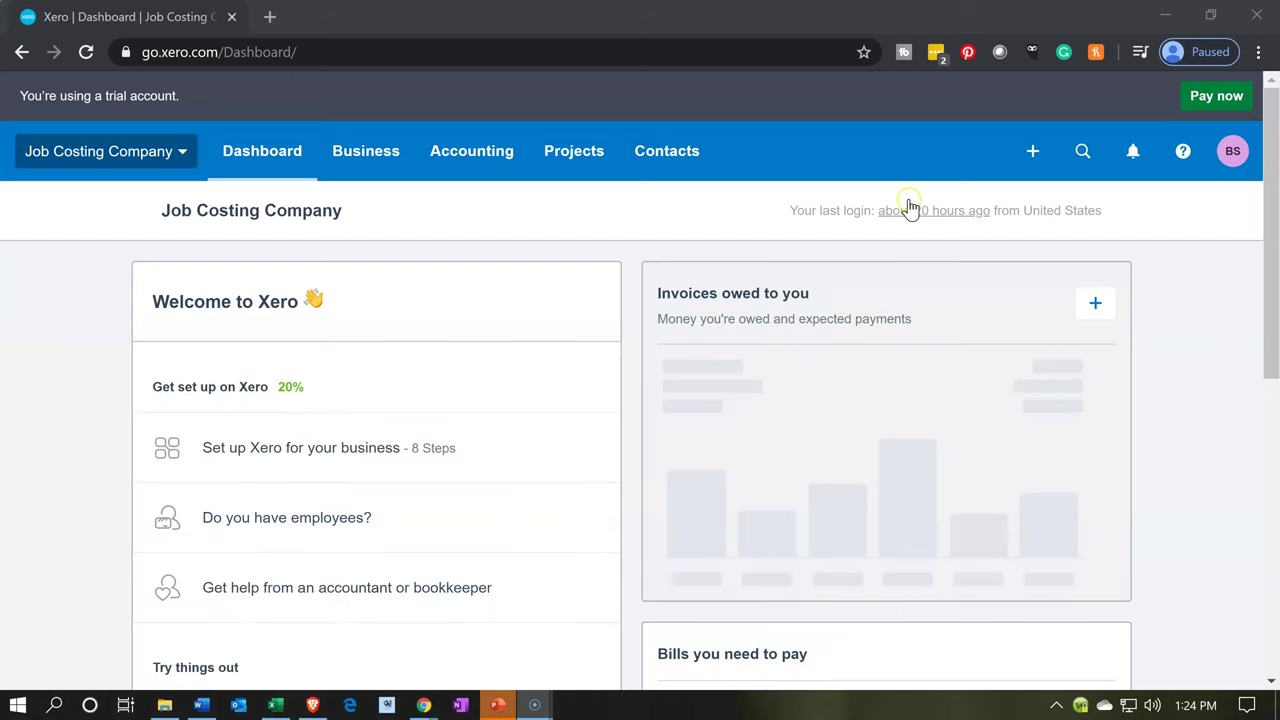
{"action": "left_click", "coordinate": [1030, 155]}
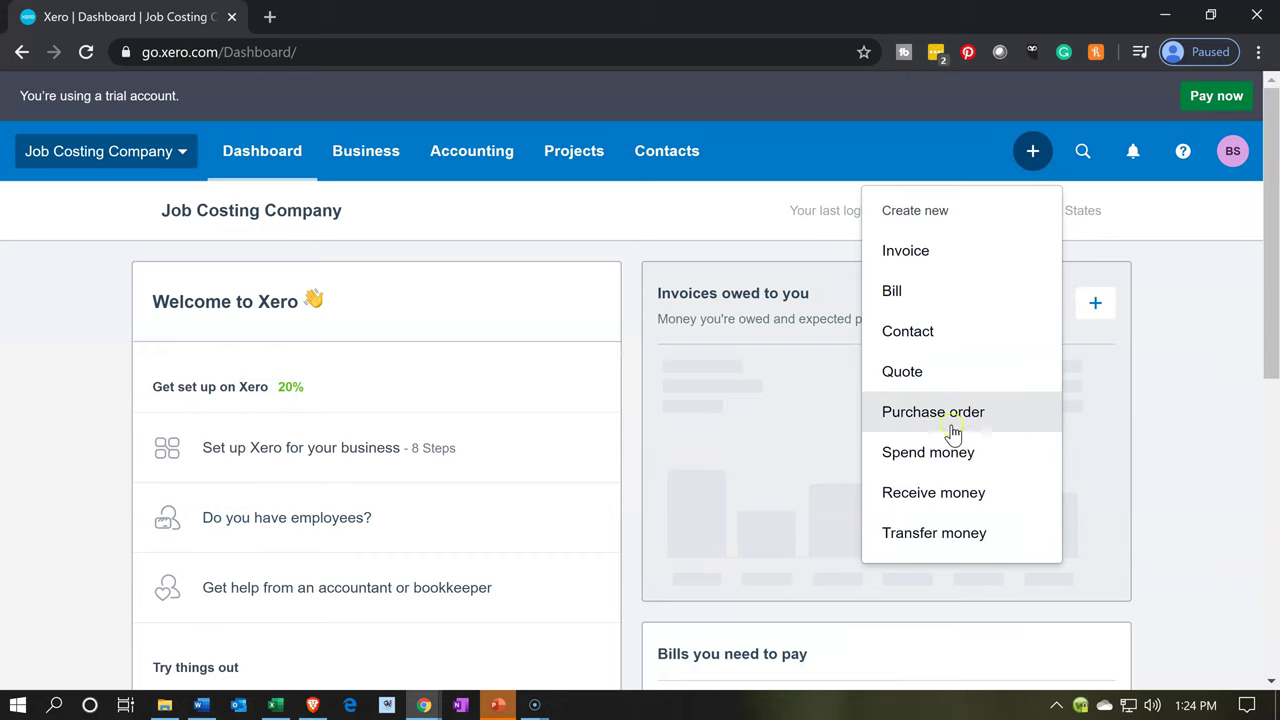
{"action": "left_click", "coordinate": [952, 467]}
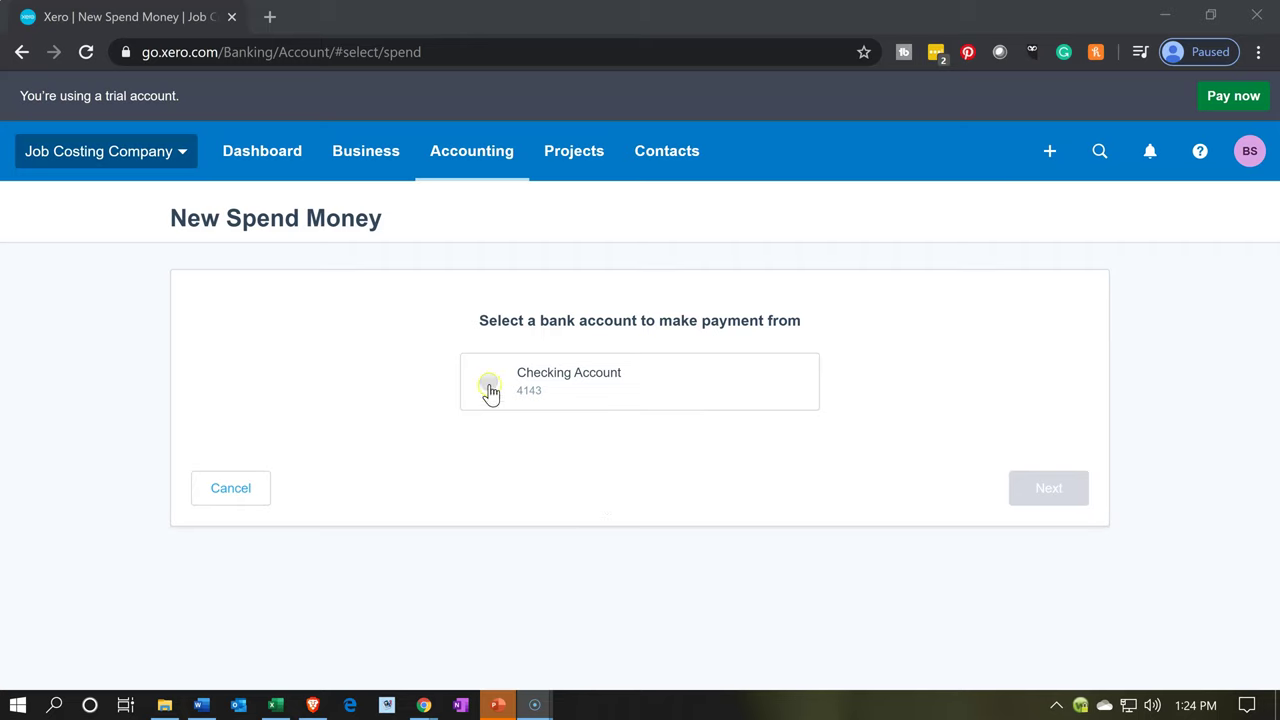
{"action": "left_click", "coordinate": [489, 382]}
{"action": "left_click", "coordinate": [1040, 494]}
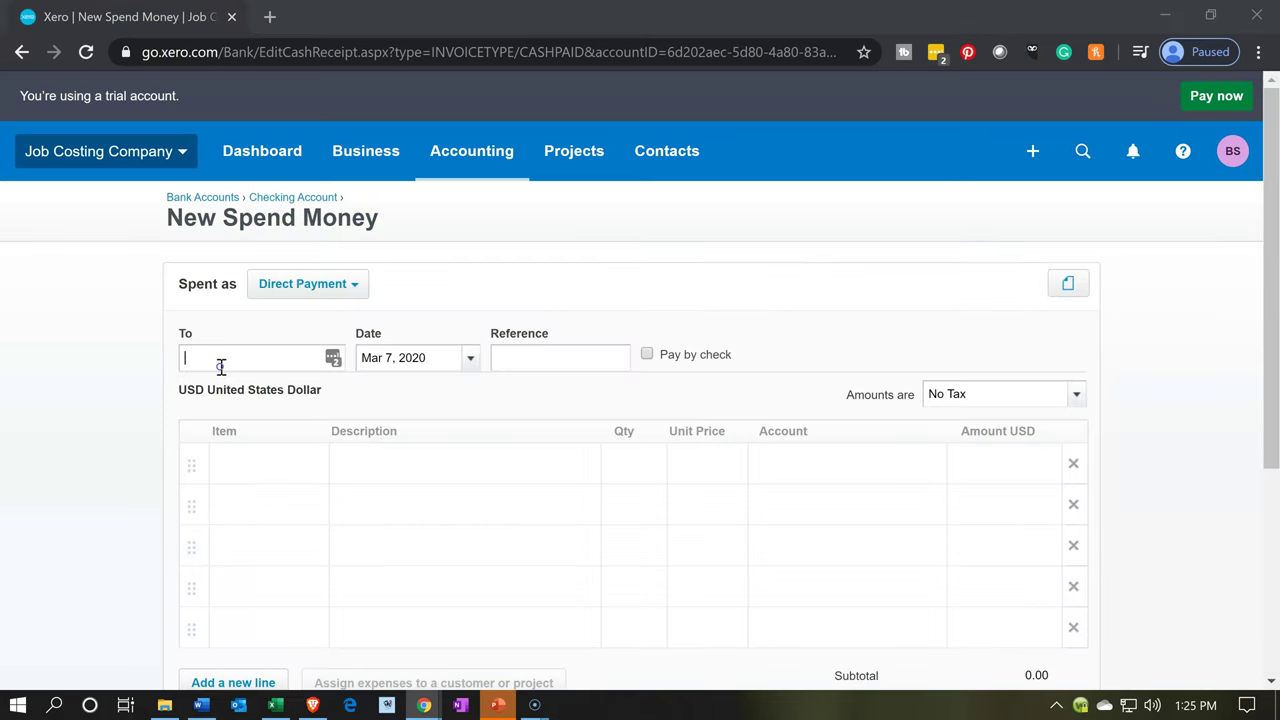
Set the payee to Contractor 2 and the payment date to Jan 20, 2020.
{"action": "type", "text": "Con"}
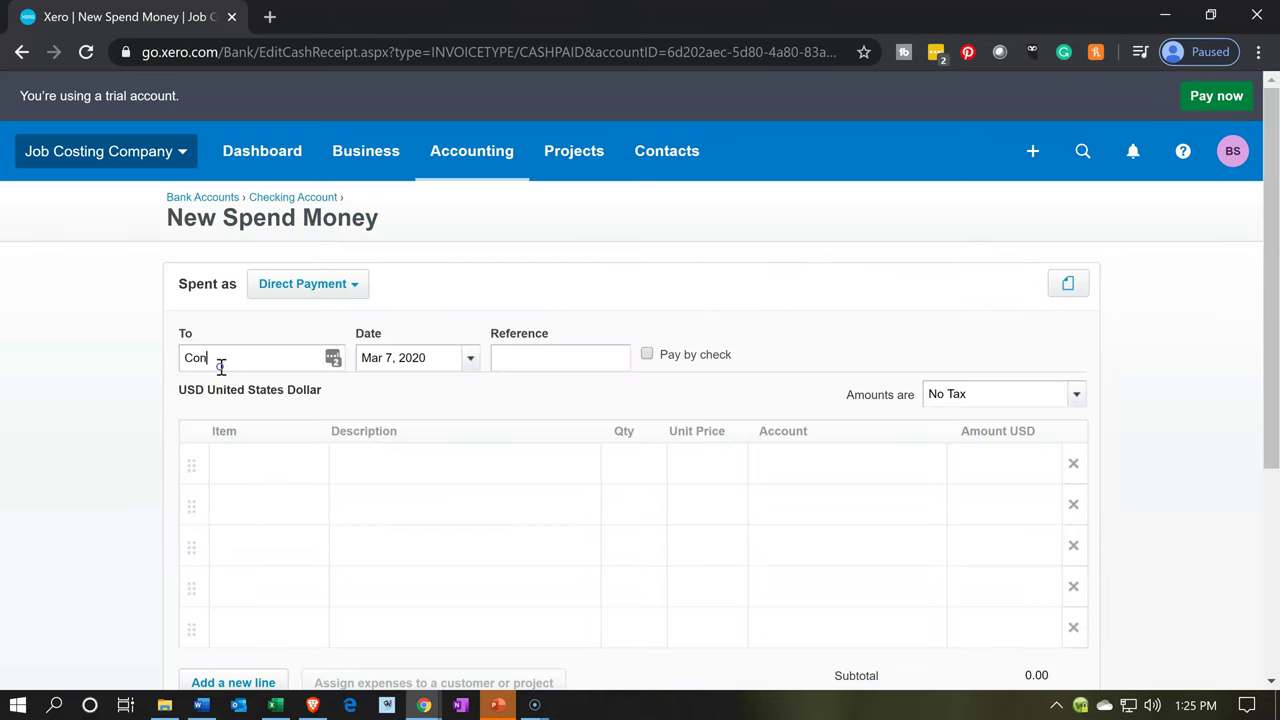
{"action": "type", "text": "tractor 2"}
{"action": "key", "text": "Tab"}
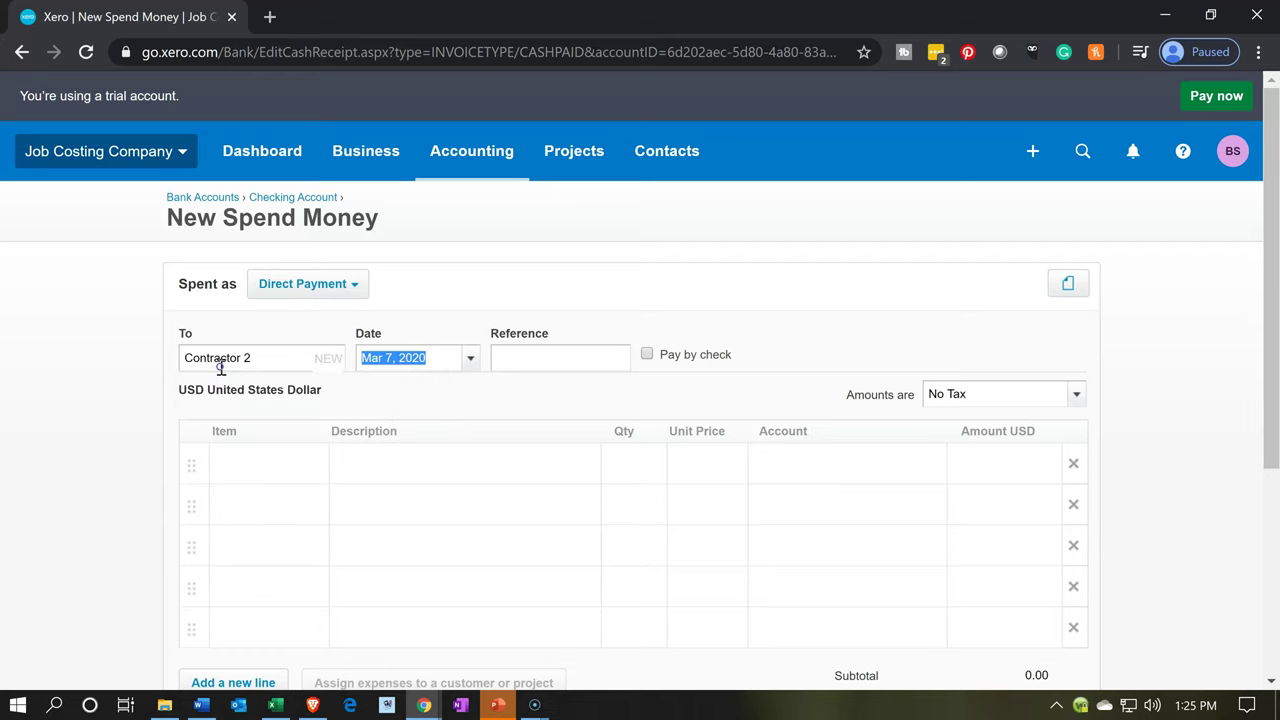
{"action": "left_click", "coordinate": [468, 367]}
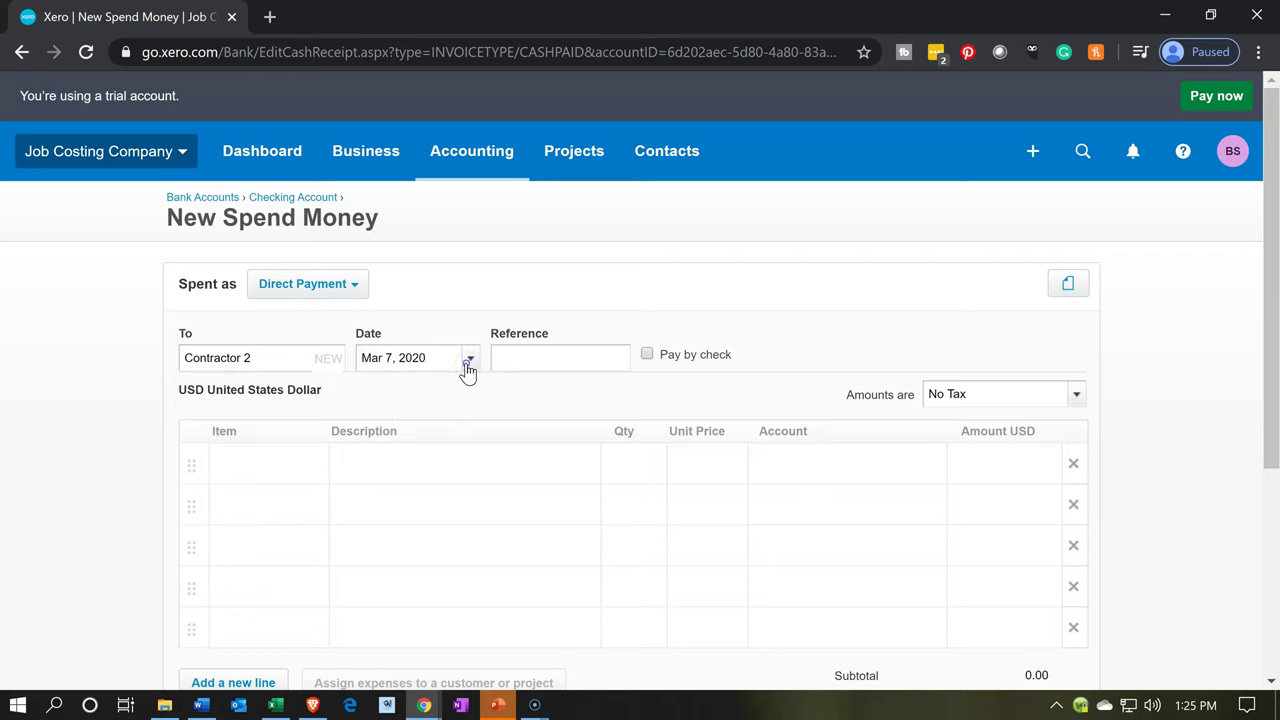
{"action": "left_click", "coordinate": [377, 360]}
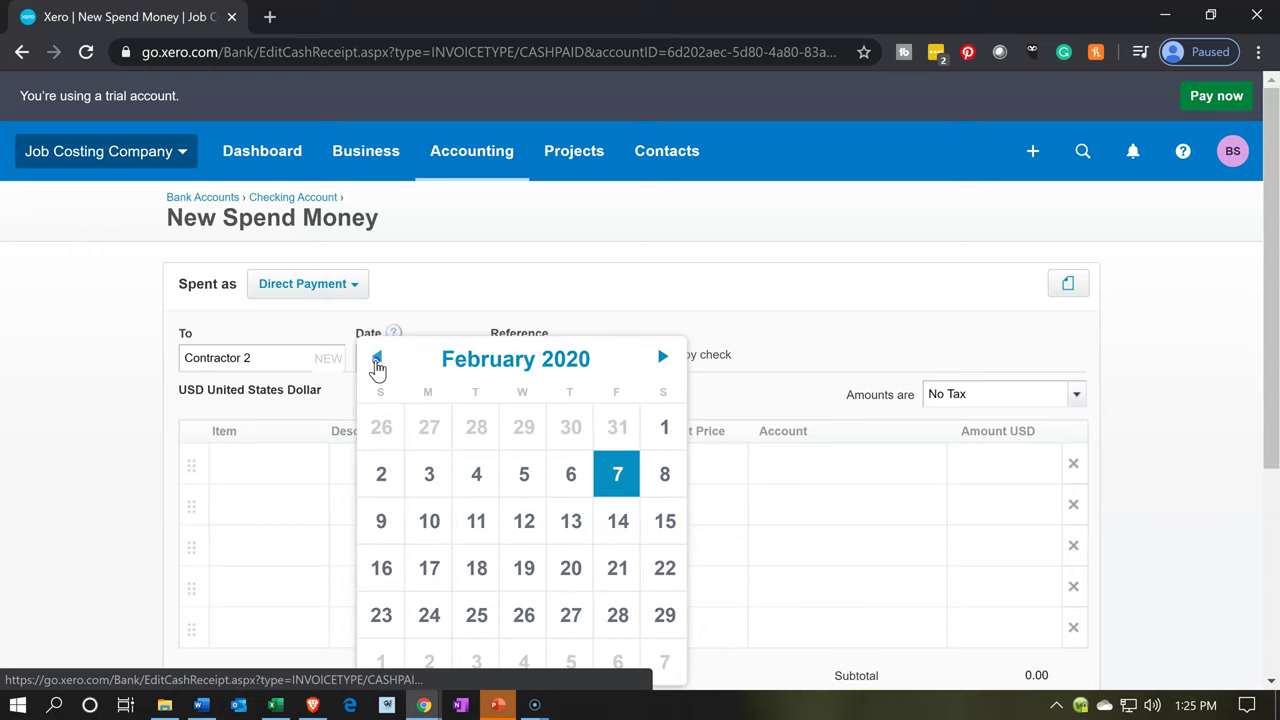
{"action": "left_click", "coordinate": [377, 360]}
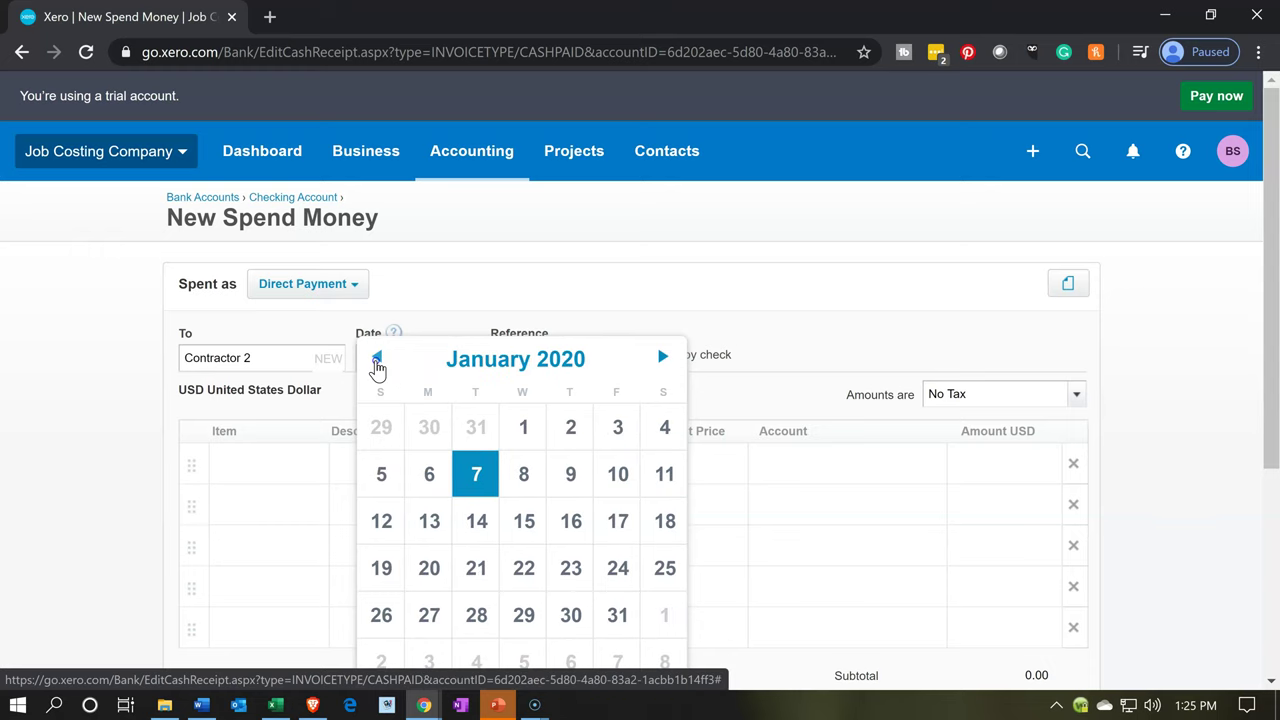
{"action": "left_click", "coordinate": [429, 580]}
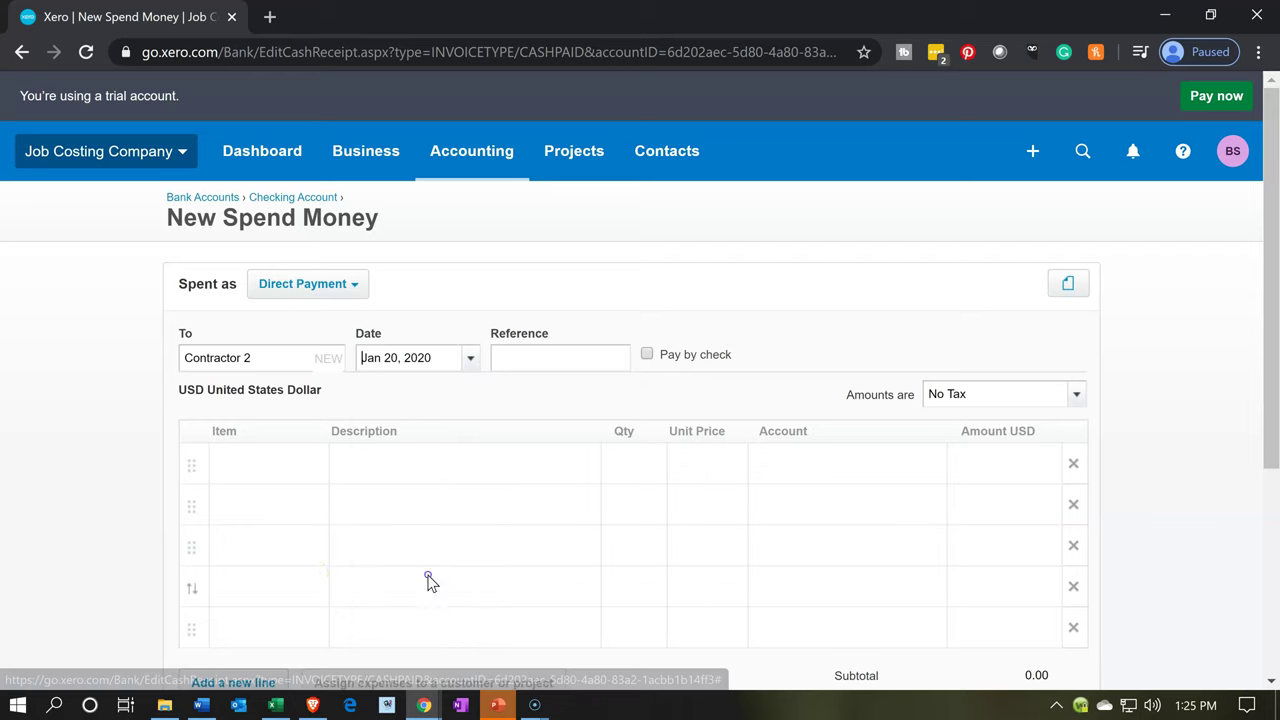
Check the 1/20 transaction in the Excel worksheet and search the first payment line's items for "Ind".
{"action": "left_click", "coordinate": [278, 706]}
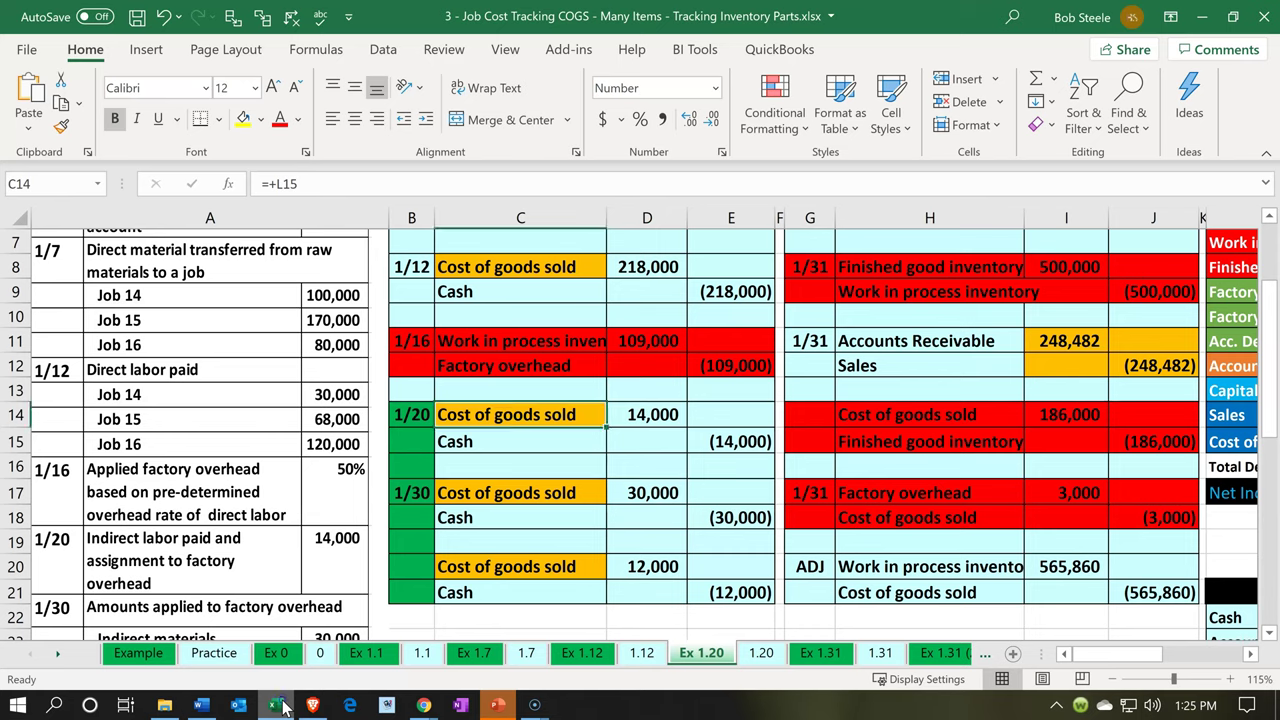
{"action": "left_click", "coordinate": [280, 706]}
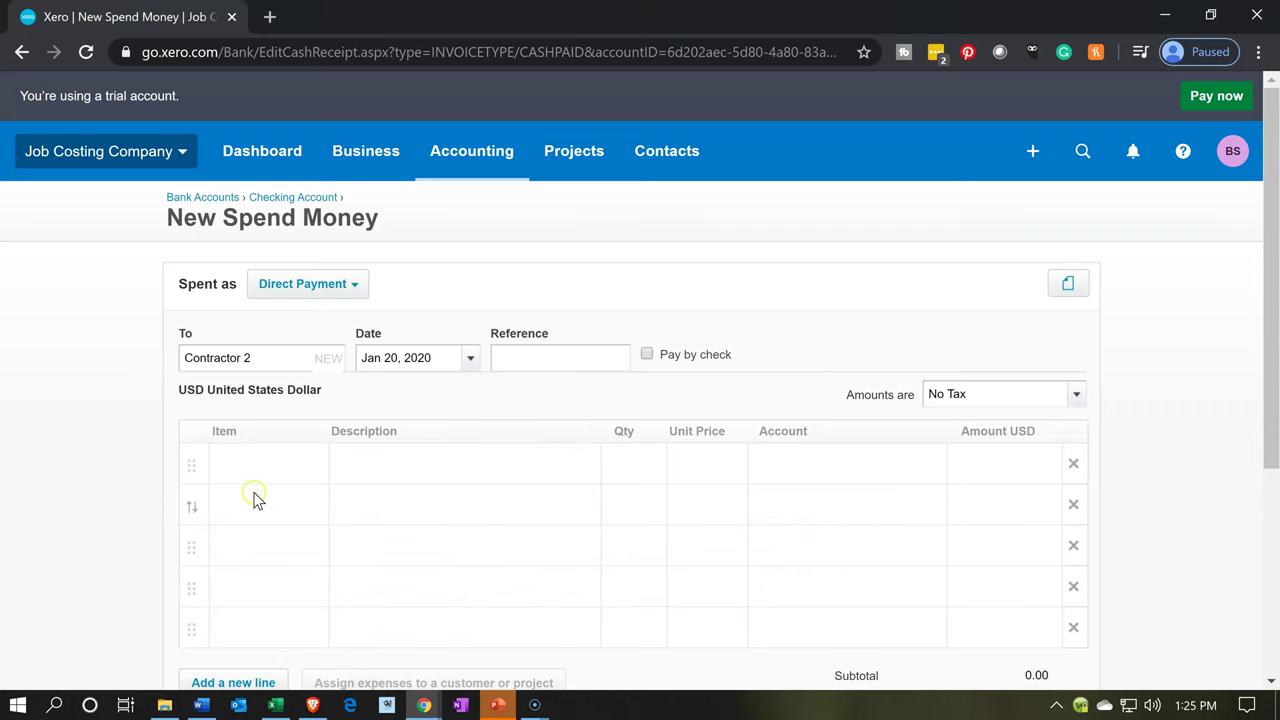
{"action": "left_click", "coordinate": [252, 463]}
{"action": "type", "text": "Ind"}
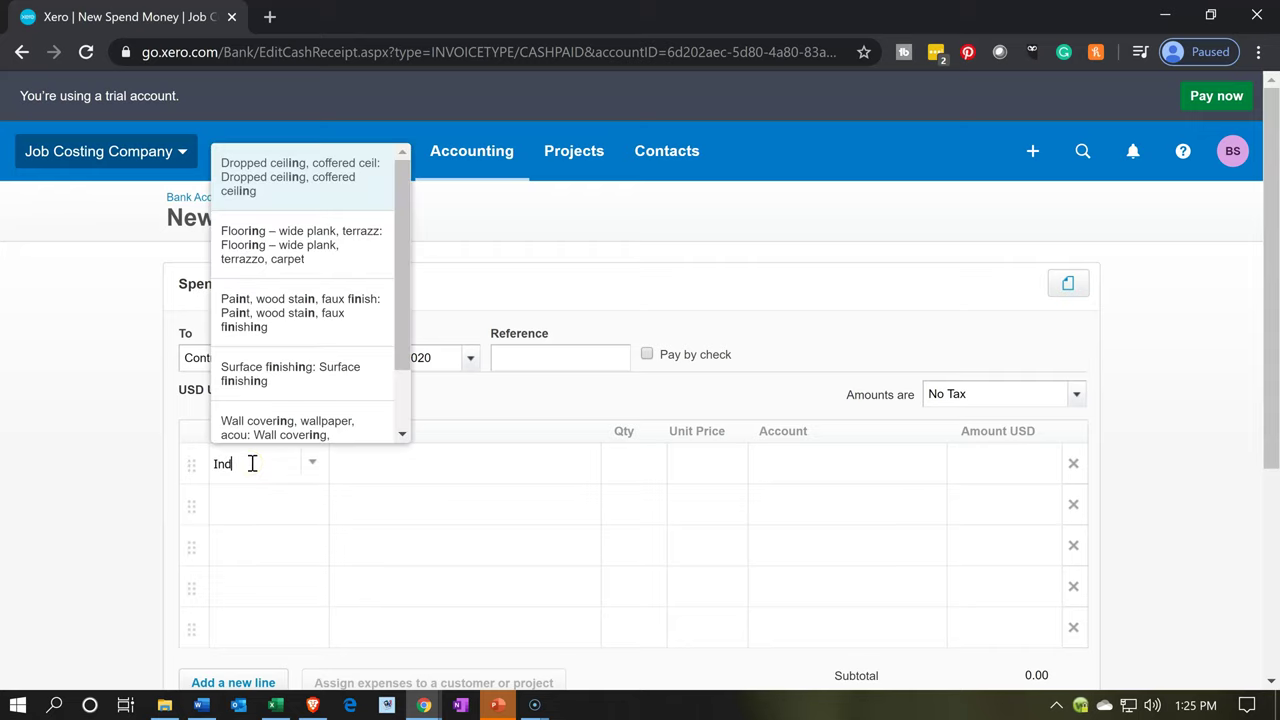
{"action": "key", "text": "BackSpace"}
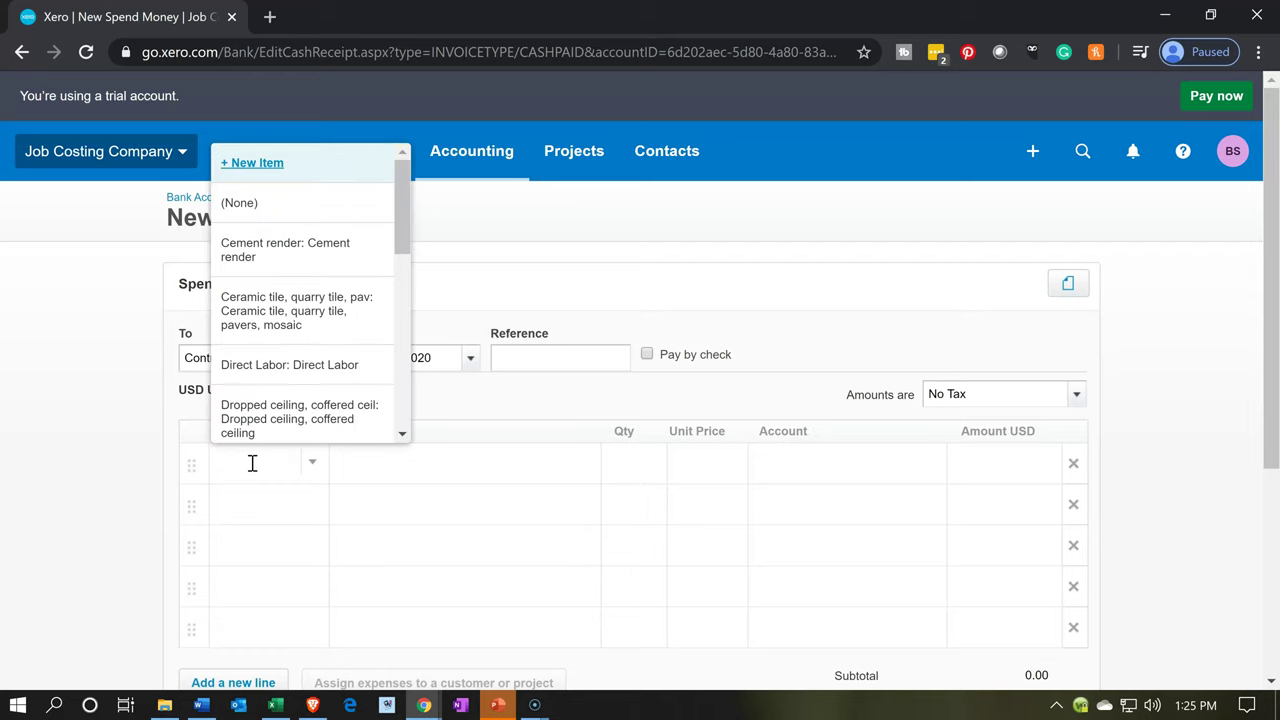
Start a new item from the first payment line with Indirect Labor as both item code and item name.
{"action": "left_click", "coordinate": [311, 476]}
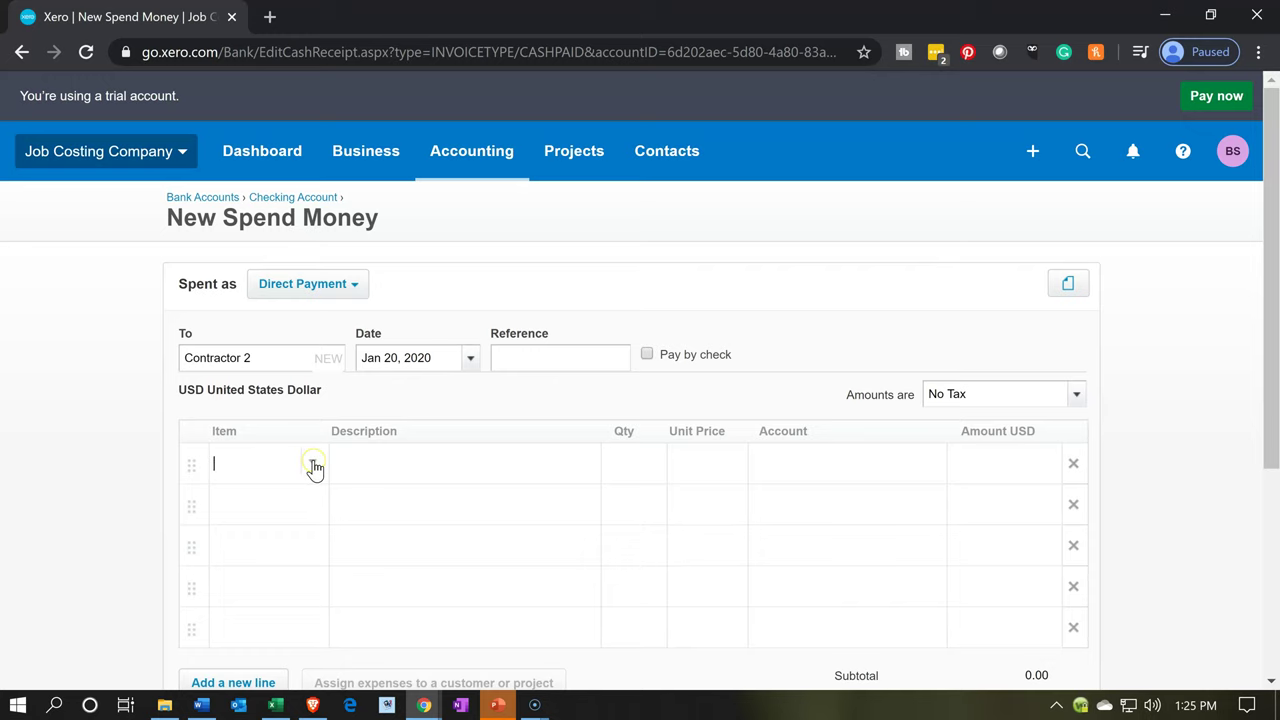
{"action": "left_click", "coordinate": [313, 466]}
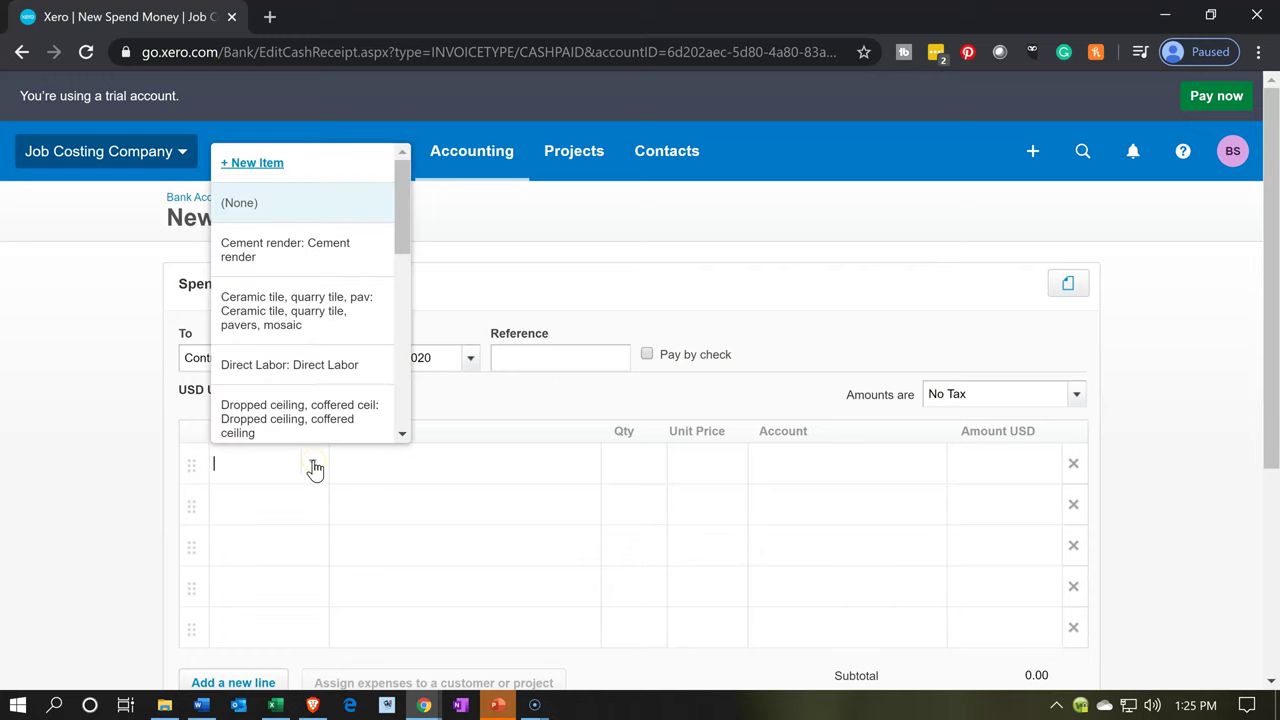
{"action": "left_click", "coordinate": [282, 166]}
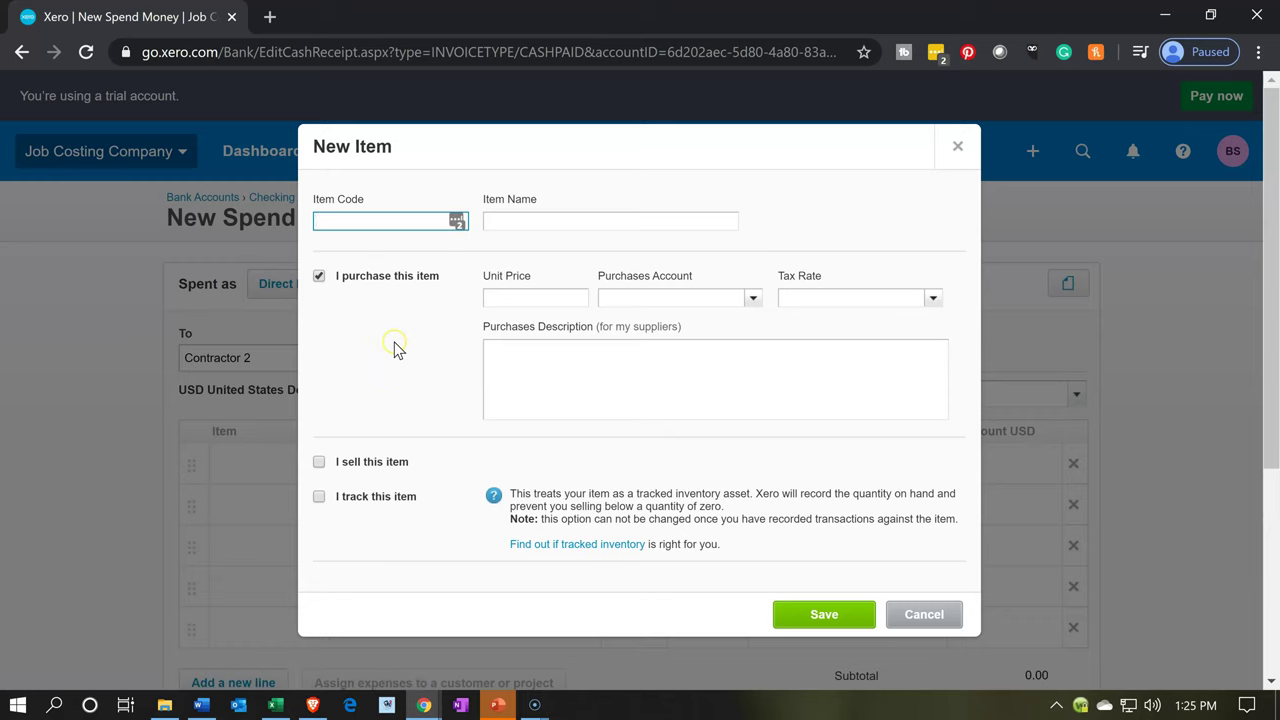
{"action": "type", "text": "Indir"}
{"action": "key", "text": "BackSpace"}
{"action": "type", "text": "irect Labor"}
{"action": "key", "text": "ctrl+shift+Left"}
{"action": "key", "text": "shift+Left"}
{"action": "key", "text": "shift+Left"}
{"action": "key", "text": "shift+Left"}
{"action": "key", "text": "shift+Left"}
{"action": "key", "text": "shift+Left"}
{"action": "key", "text": "shift+Left"}
{"action": "key", "text": "shift+Left"}
{"action": "key", "text": "shift+Left"}
{"action": "key", "text": "shift+Left"}
{"action": "key", "text": "ctrl+c"}
{"action": "key", "text": "Tab"}
{"action": "key", "text": "ctrl+v"}
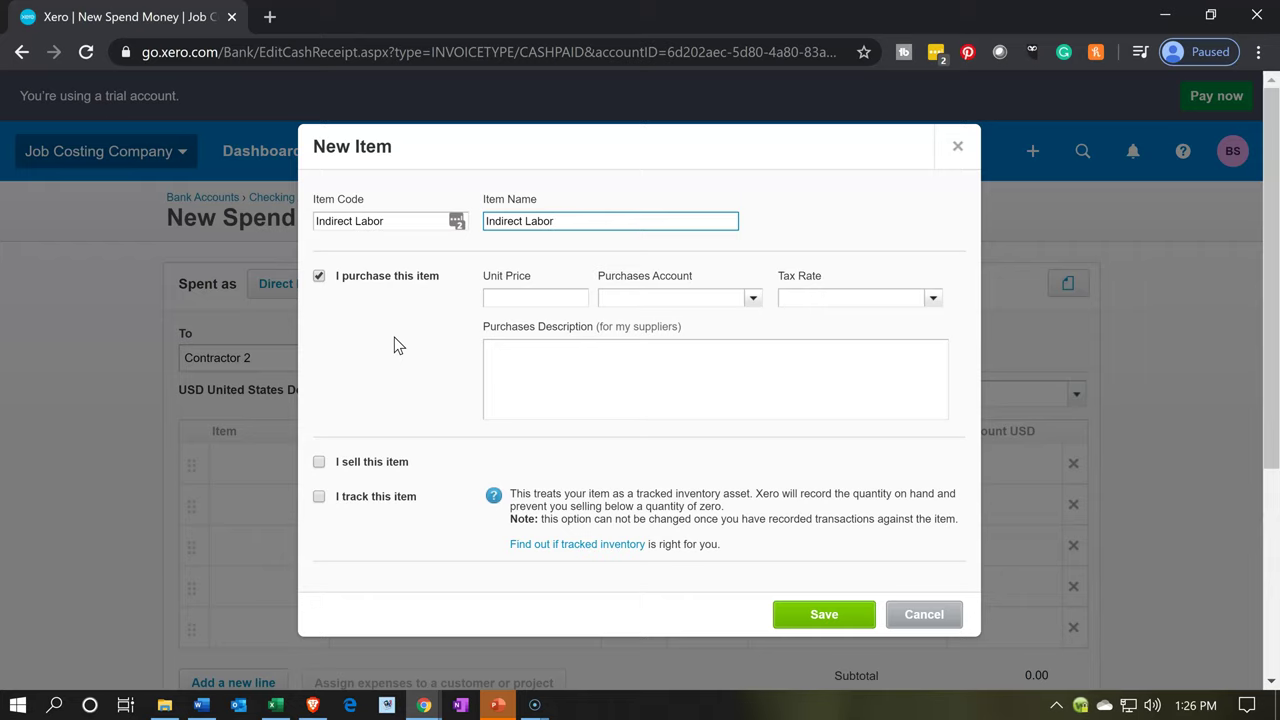
Enter Indirect Labor as the item's purchases description, clear the purchases account entry and start adding a new account for it.
{"action": "left_click", "coordinate": [637, 298]}
{"action": "key", "text": "ctrl+v"}
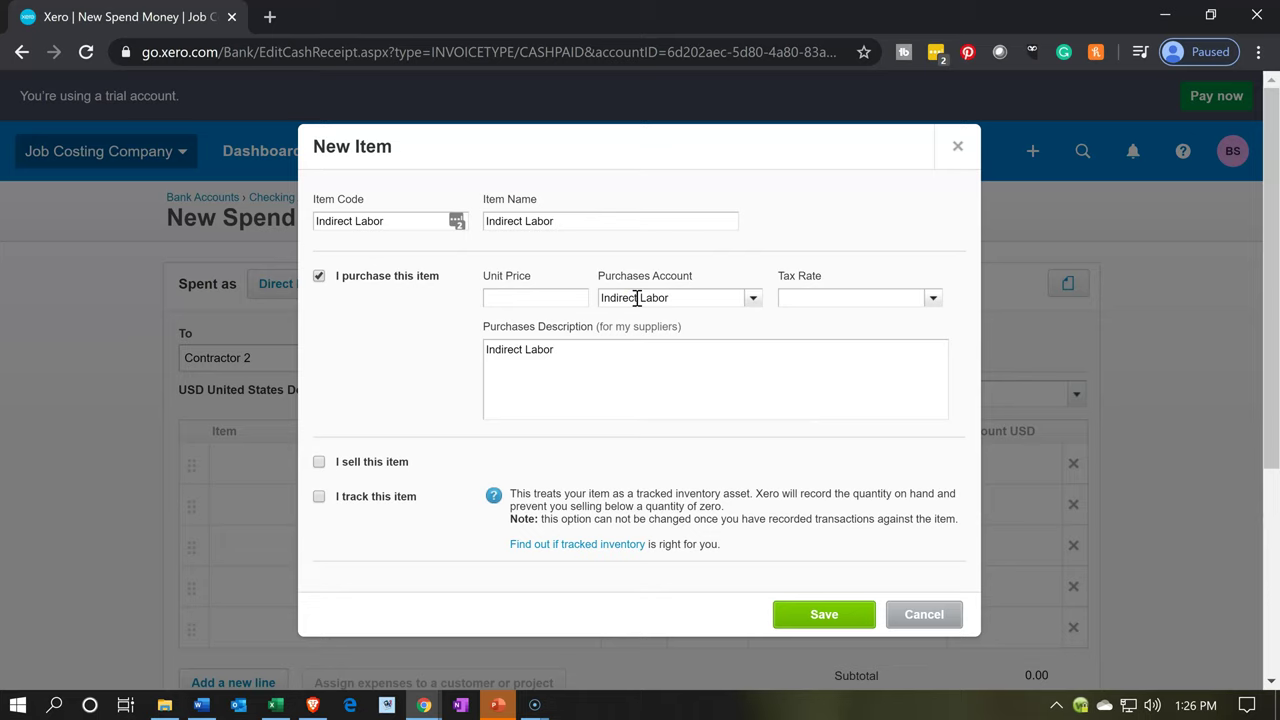
{"action": "key", "text": "BackSpace"}
{"action": "key", "text": "BackSpace"}
{"action": "key", "text": "BackSpace"}
{"action": "key", "text": "BackSpace"}
{"action": "key", "text": "BackSpace"}
{"action": "key", "text": "BackSpace"}
{"action": "key", "text": "BackSpace"}
{"action": "key", "text": "BackSpace"}
{"action": "key", "text": "BackSpace"}
{"action": "key", "text": "BackSpace"}
{"action": "key", "text": "BackSpace"}
{"action": "key", "text": "BackSpace"}
{"action": "key", "text": "BackSpace"}
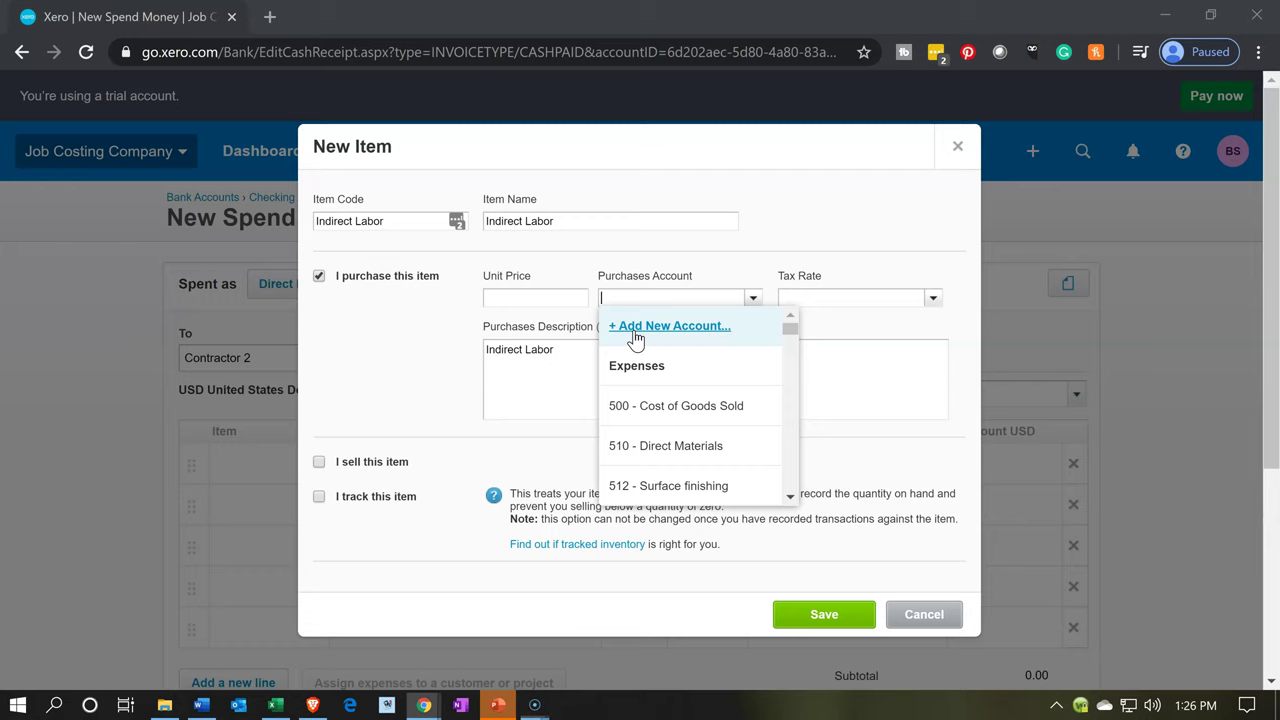
{"action": "left_click", "coordinate": [636, 338]}
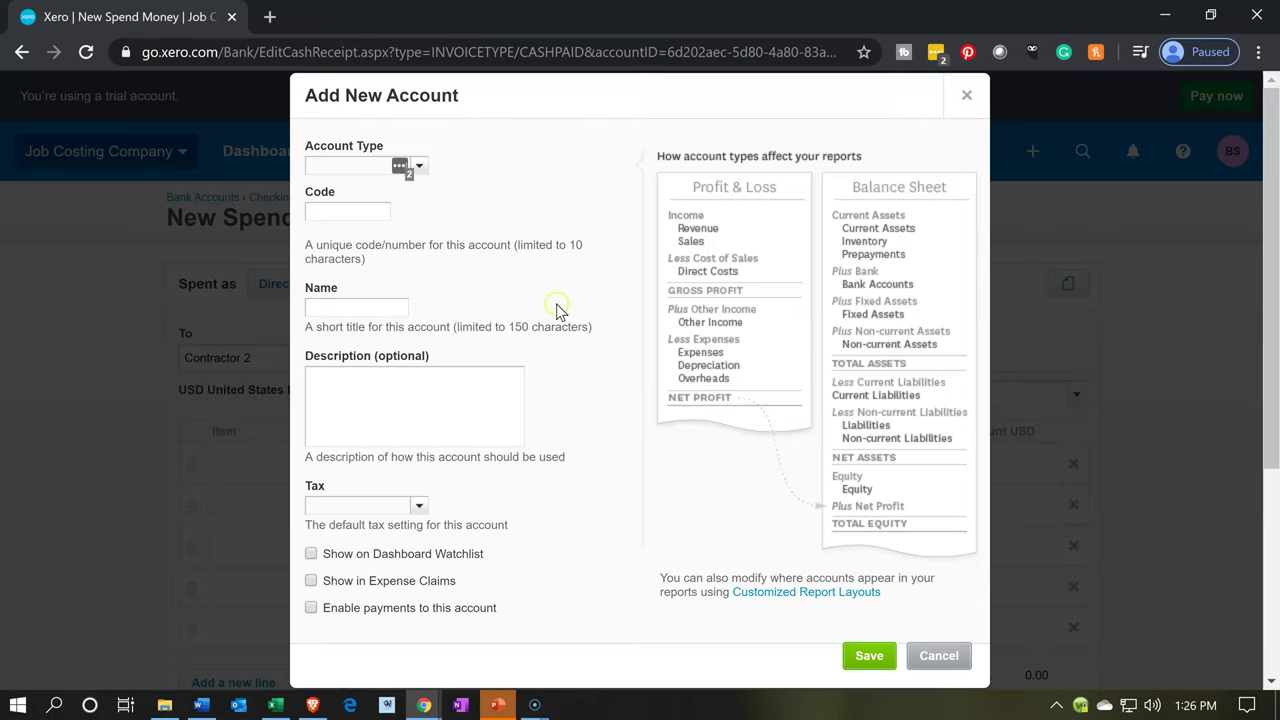
Review the chart of accounts for the codes in use around the Overhead account, and return to the new account form.
{"action": "left_click", "coordinate": [432, 177]}
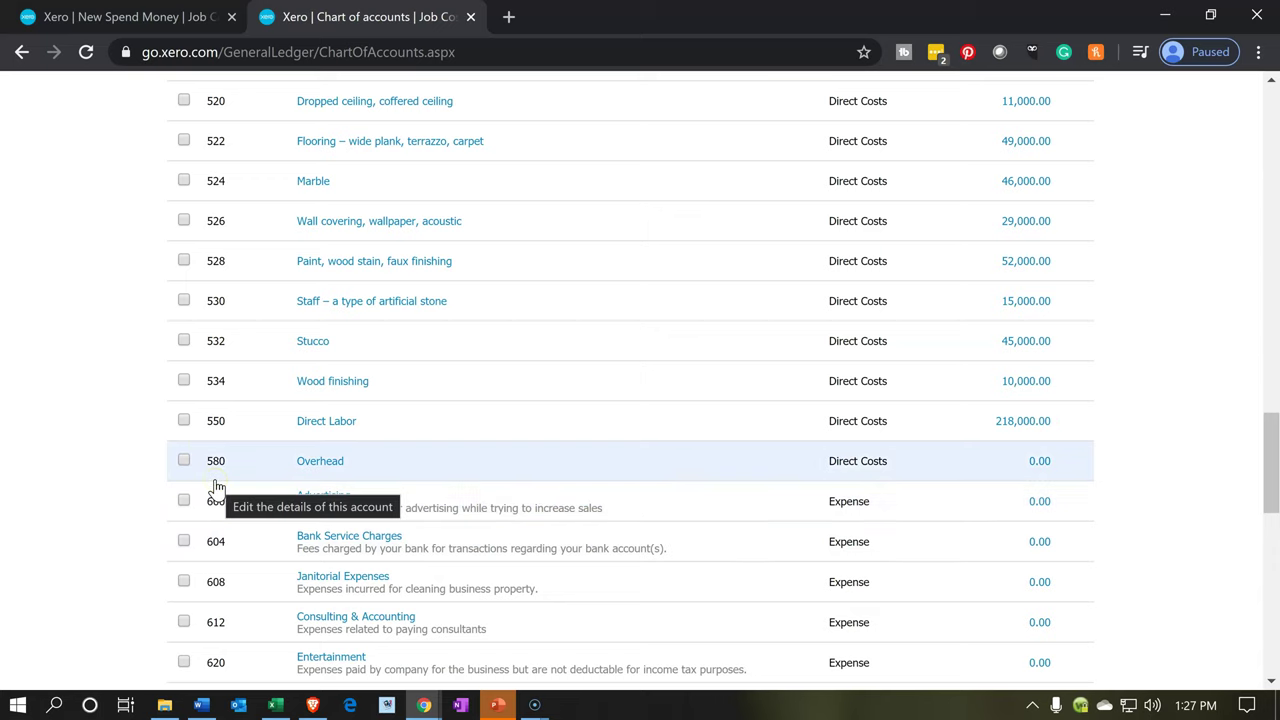
{"action": "left_click", "coordinate": [303, 481]}
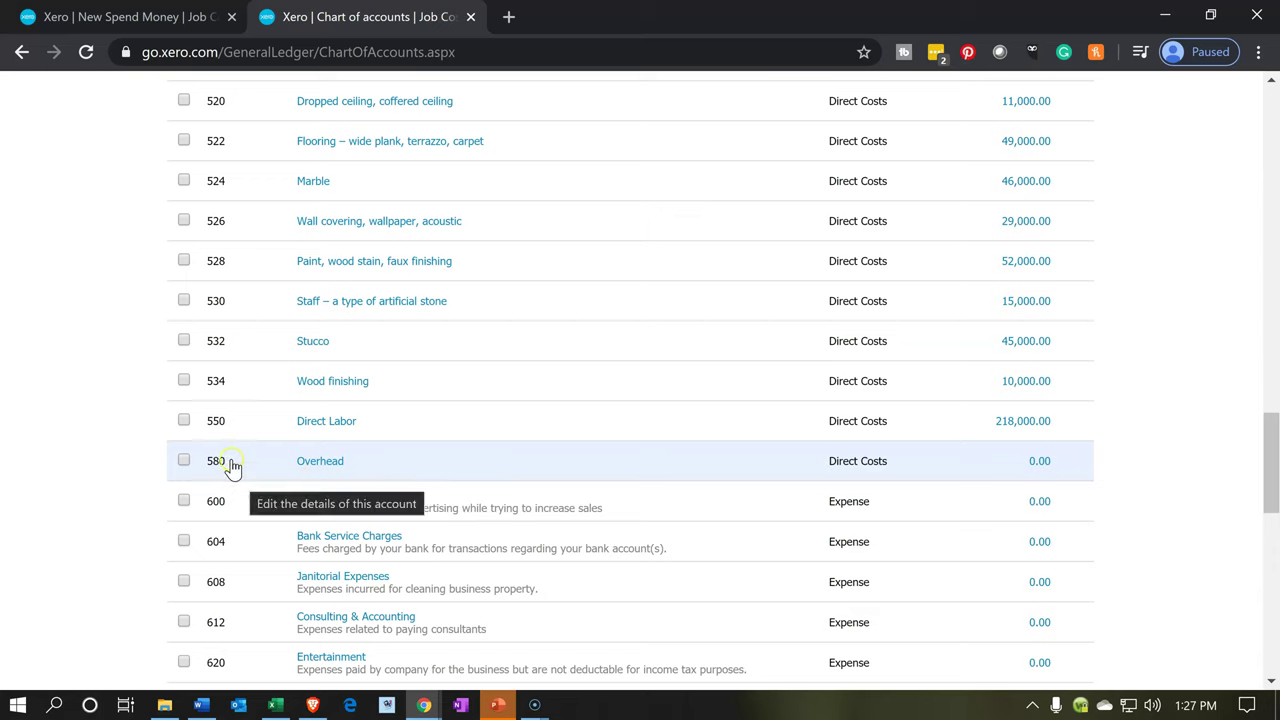
{"action": "left_click", "coordinate": [165, 27]}
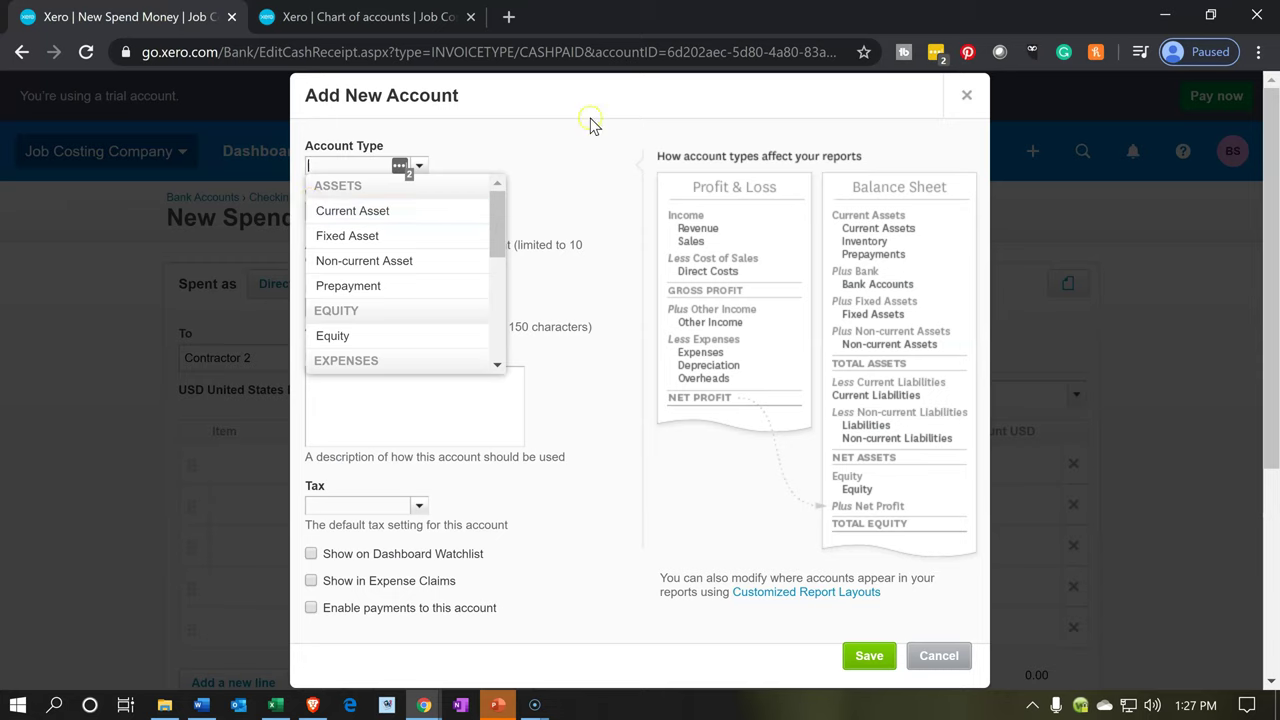
Give the new account the code 582 and the account type Direct Costs.
{"action": "left_click", "coordinate": [410, 186]}
{"action": "left_click", "coordinate": [347, 215]}
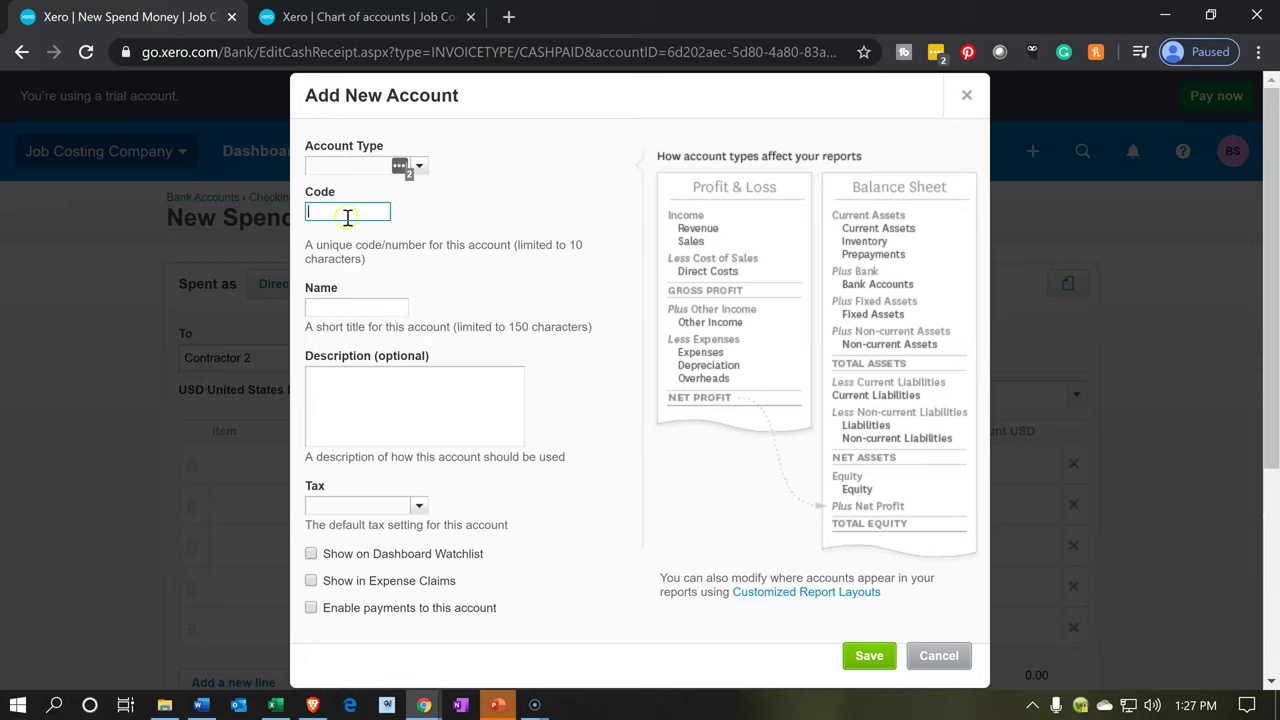
{"action": "type", "text": "582"}
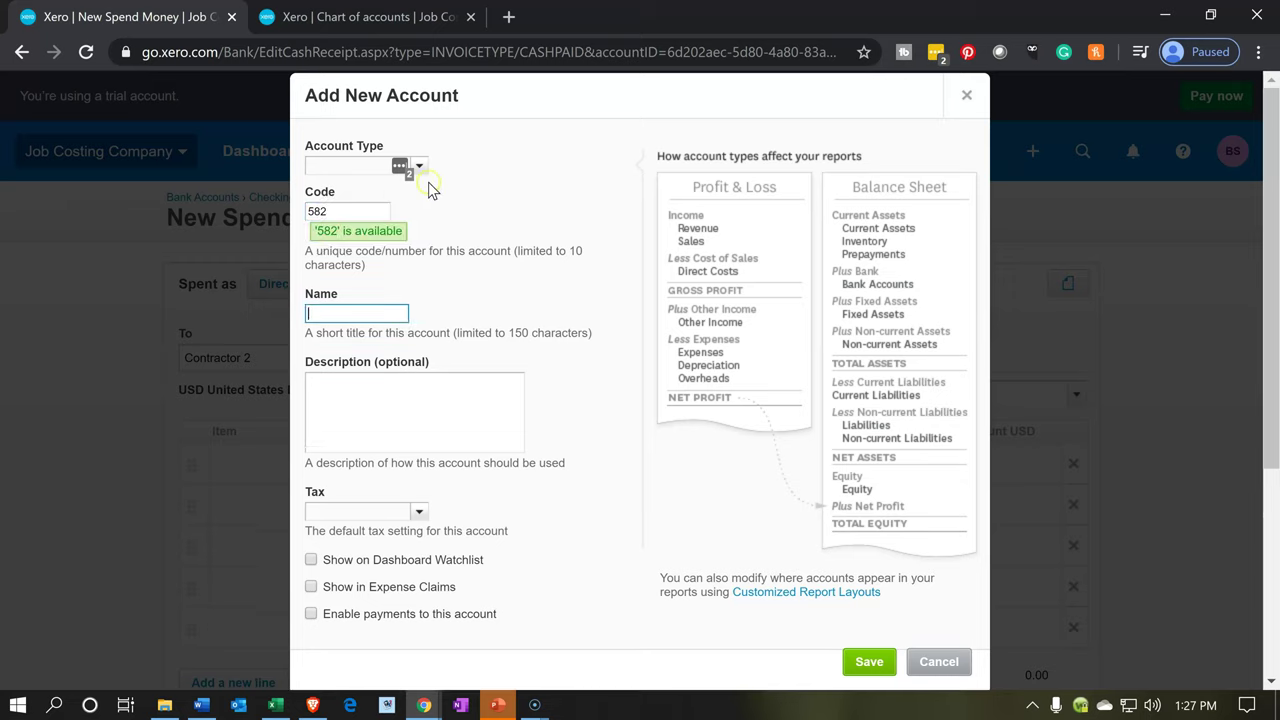
{"action": "left_click", "coordinate": [424, 172]}
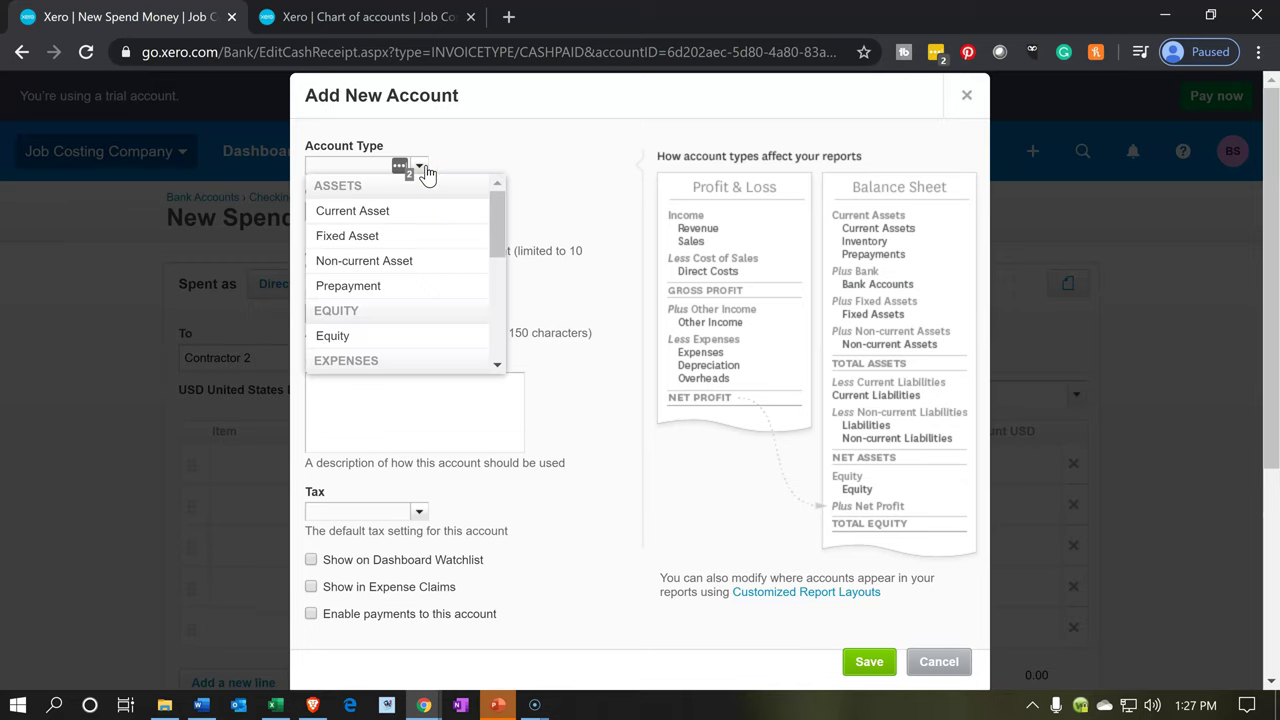
{"action": "scroll", "coordinate": [434, 229], "scroll_direction": "down", "scroll_amount": 2}
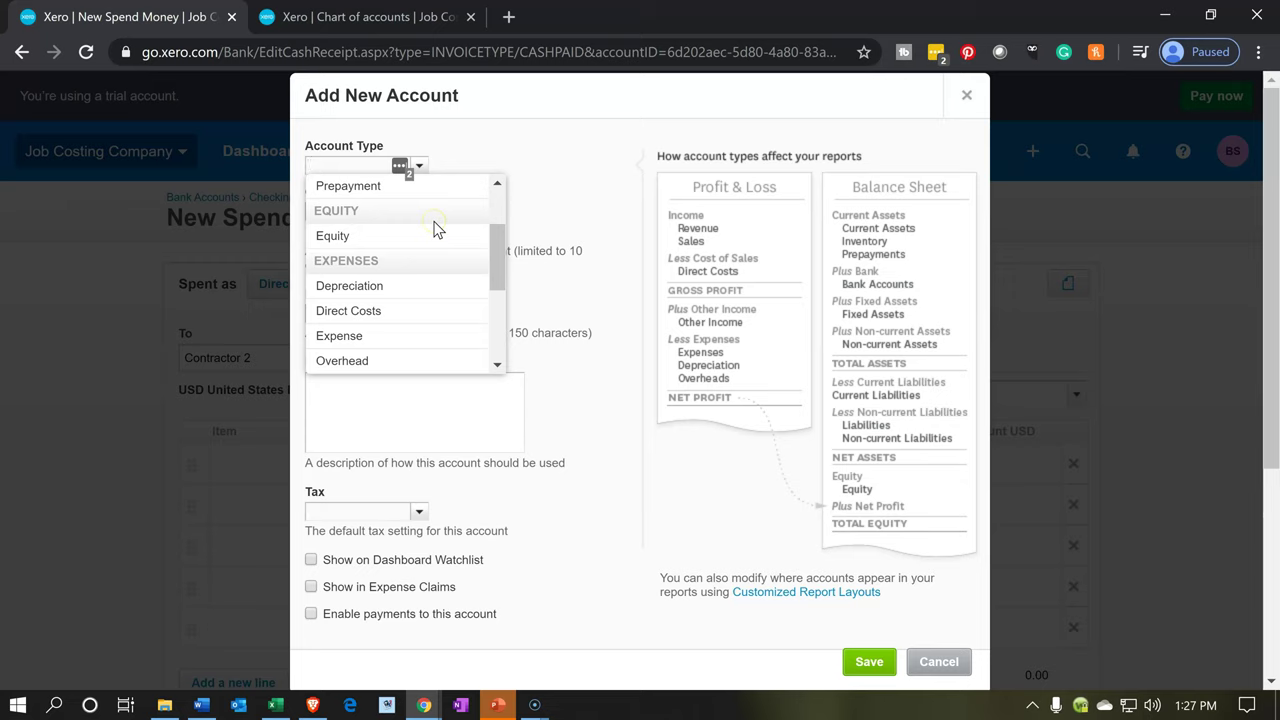
{"action": "scroll", "coordinate": [412, 335], "scroll_direction": "down", "scroll_amount": 2}
{"action": "scroll", "coordinate": [411, 340], "scroll_direction": "up", "scroll_amount": 1}
{"action": "scroll", "coordinate": [406, 330], "scroll_direction": "up", "scroll_amount": 1}
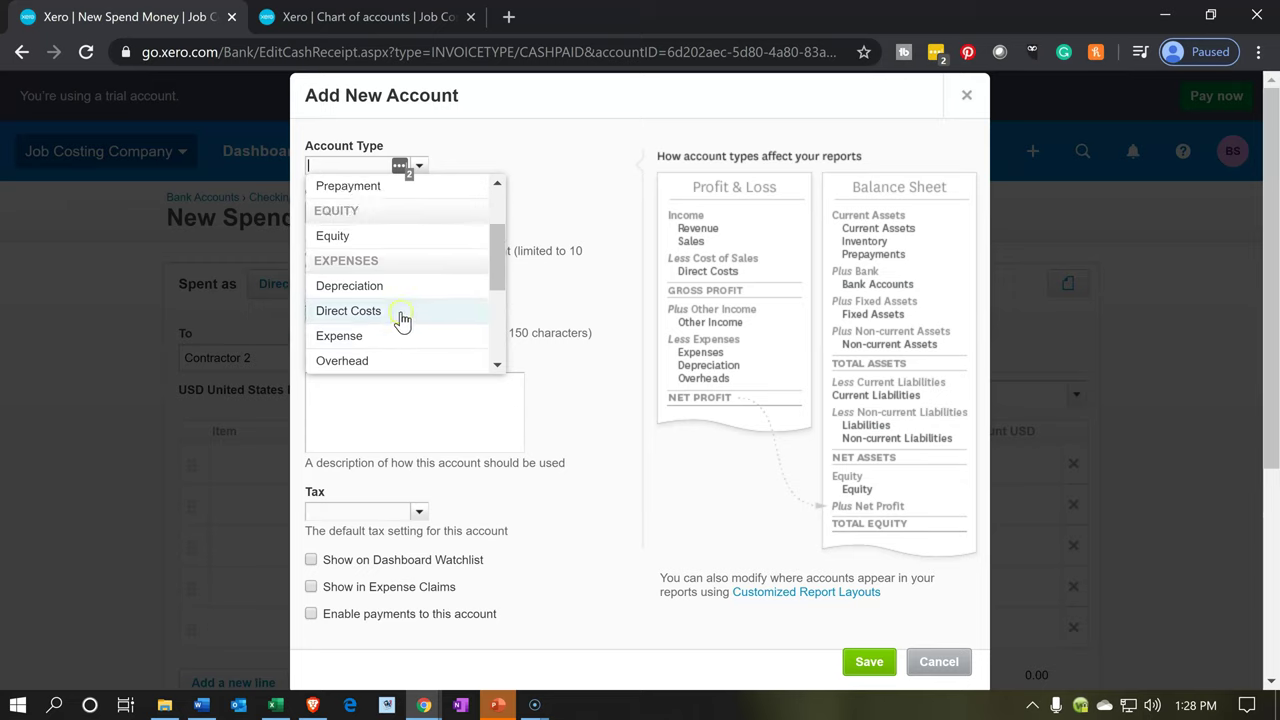
{"action": "left_click", "coordinate": [401, 314]}
{"action": "left_click", "coordinate": [402, 313]}
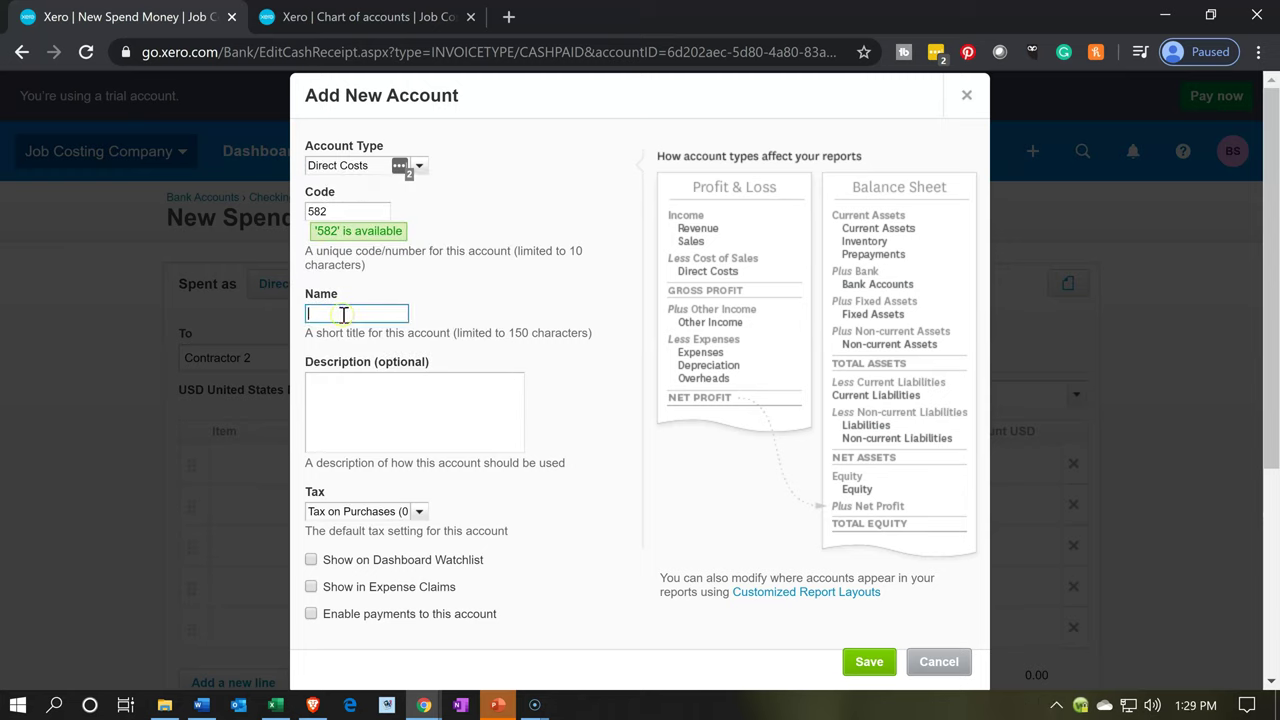
Name the new account Indirect Labor and save it as the item's purchases account.
{"action": "type", "text": "Indirect Labor"}
{"action": "key", "text": "Tab"}
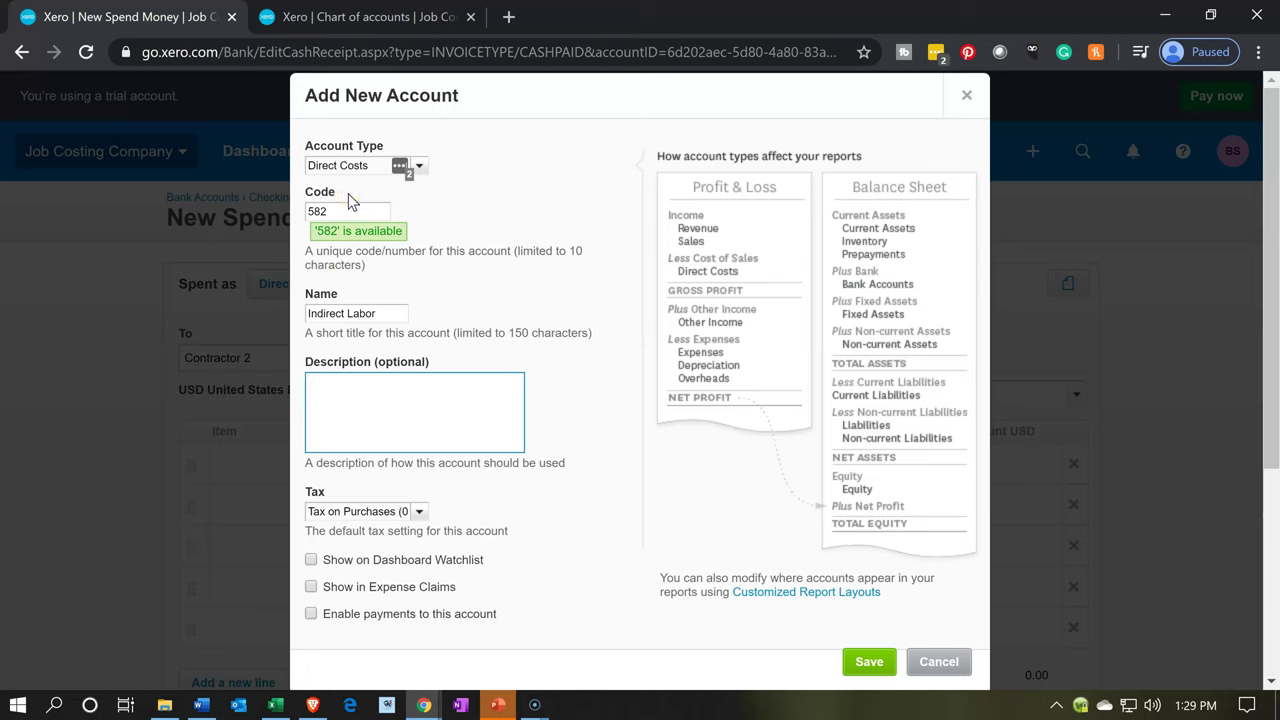
{"action": "left_click", "coordinate": [340, 355]}
{"action": "left_click", "coordinate": [346, 404]}
{"action": "left_click", "coordinate": [557, 567]}
{"action": "left_click", "coordinate": [855, 663]}
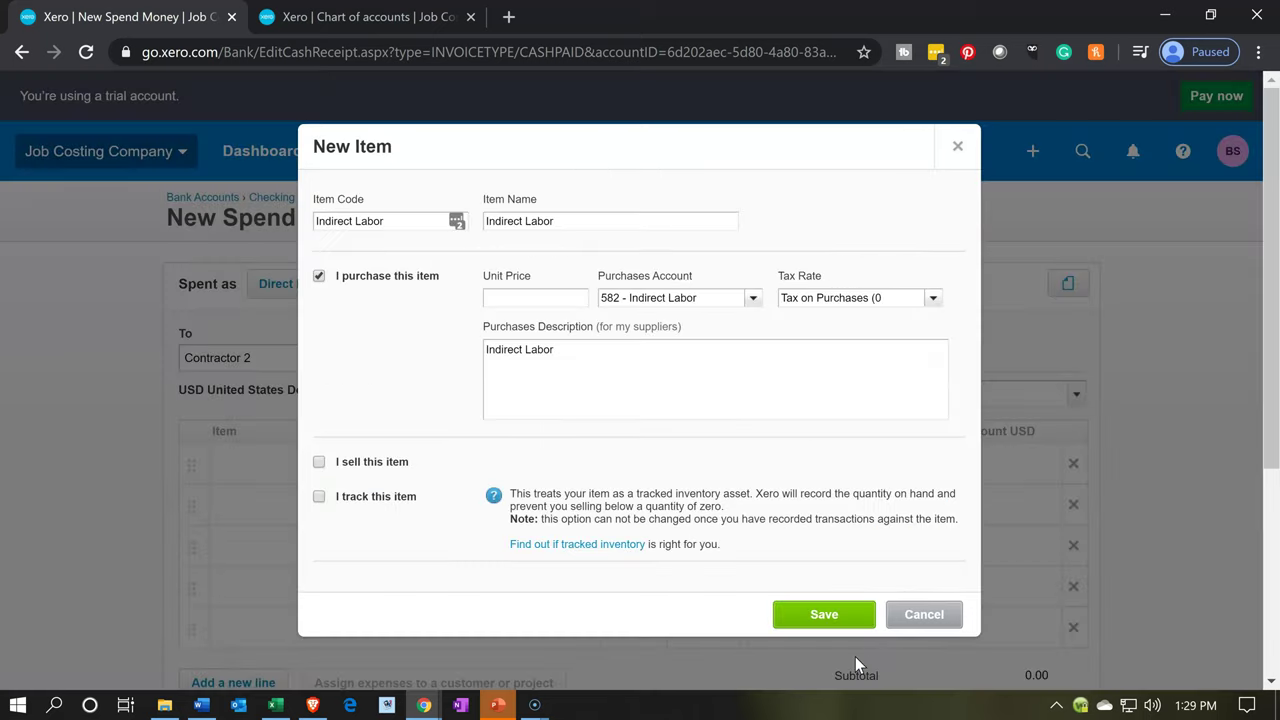
Mark the Indirect Labor item as sold with the sales account 400 - Sales, and save the item.
{"action": "left_click", "coordinate": [588, 527]}
{"action": "left_click", "coordinate": [431, 391]}
{"action": "left_click", "coordinate": [664, 324]}
{"action": "left_click", "coordinate": [316, 462]}
{"action": "left_click", "coordinate": [319, 463]}
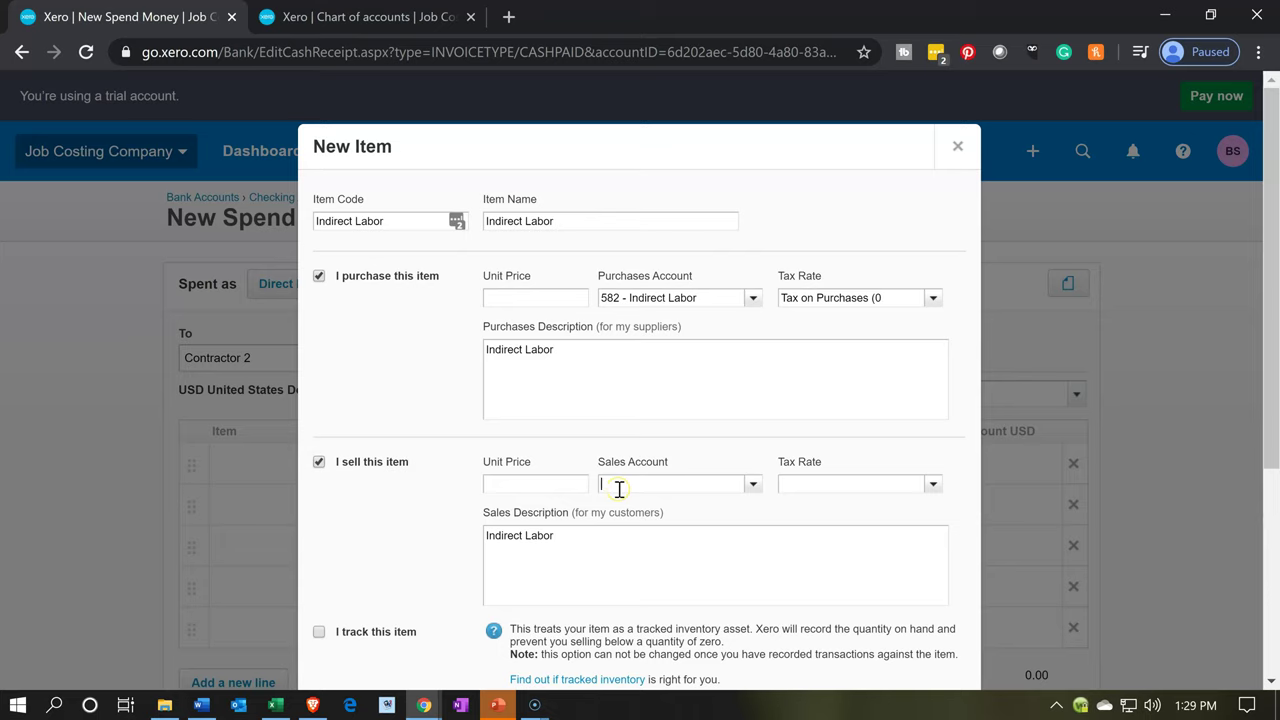
{"action": "type", "text": "400"}
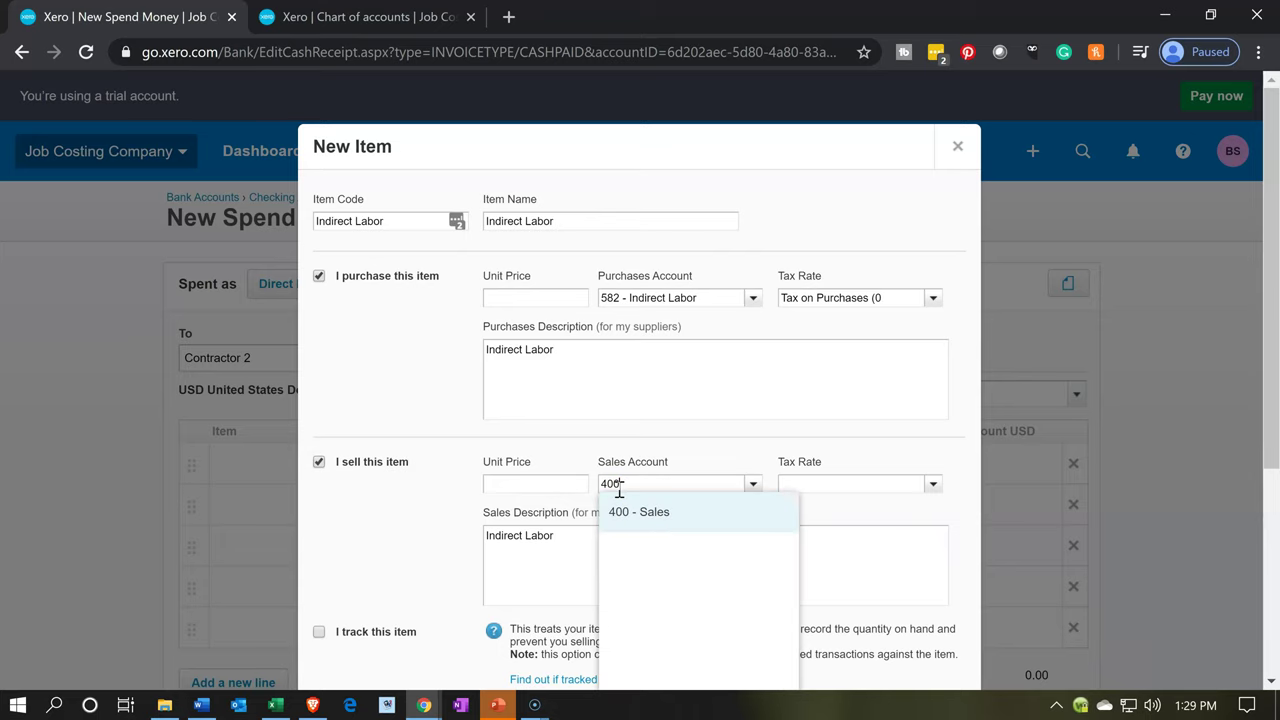
{"action": "key", "text": "Tab"}
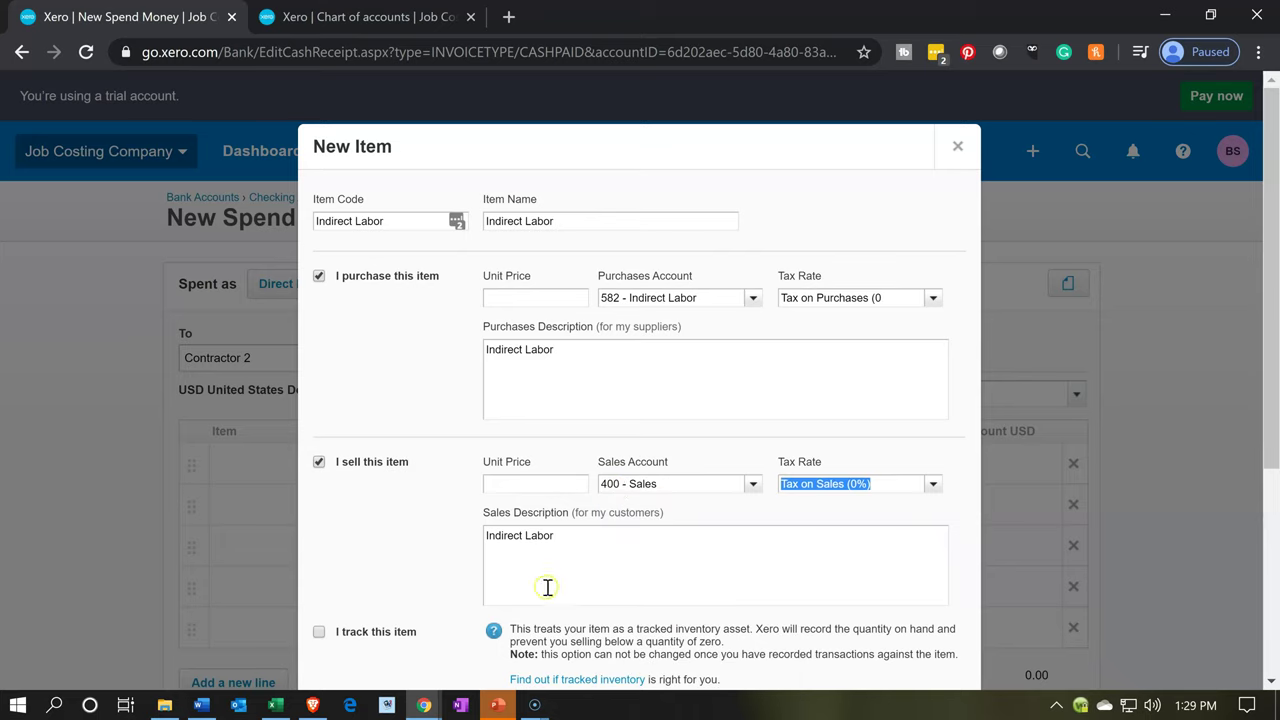
{"action": "scroll", "coordinate": [545, 590], "scroll_direction": "down", "scroll_amount": 1}
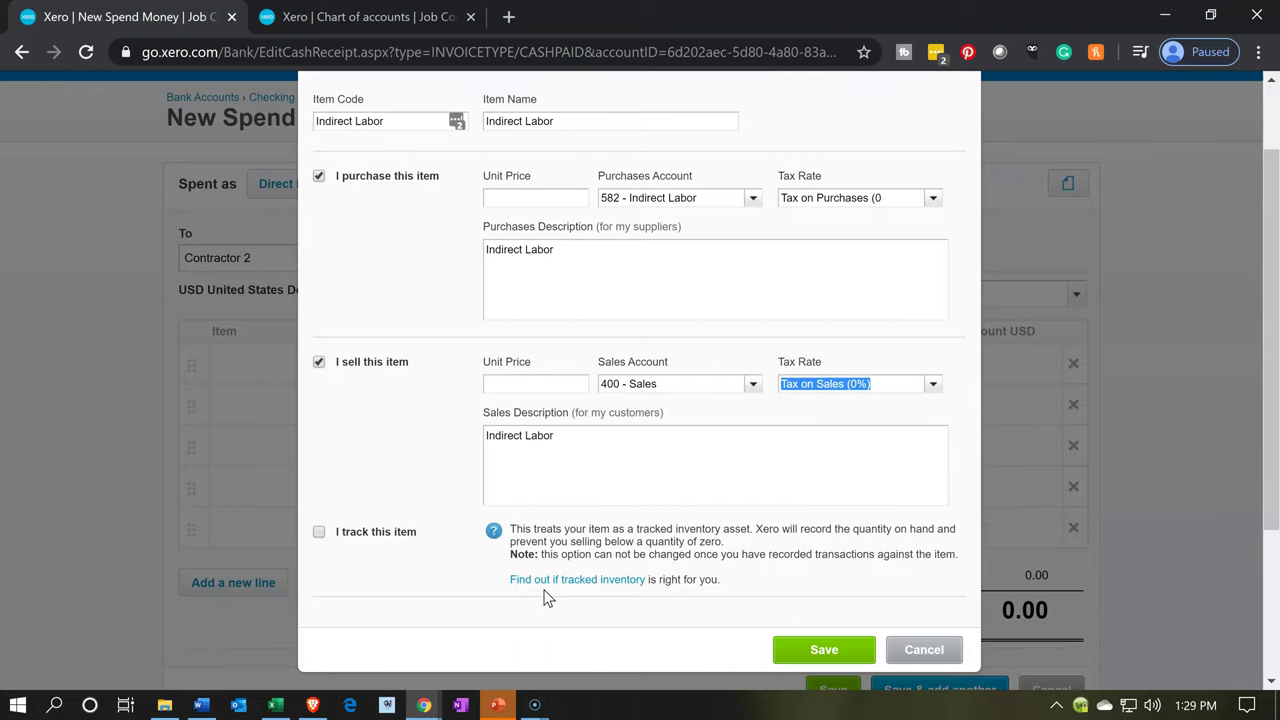
{"action": "left_click", "coordinate": [808, 652]}
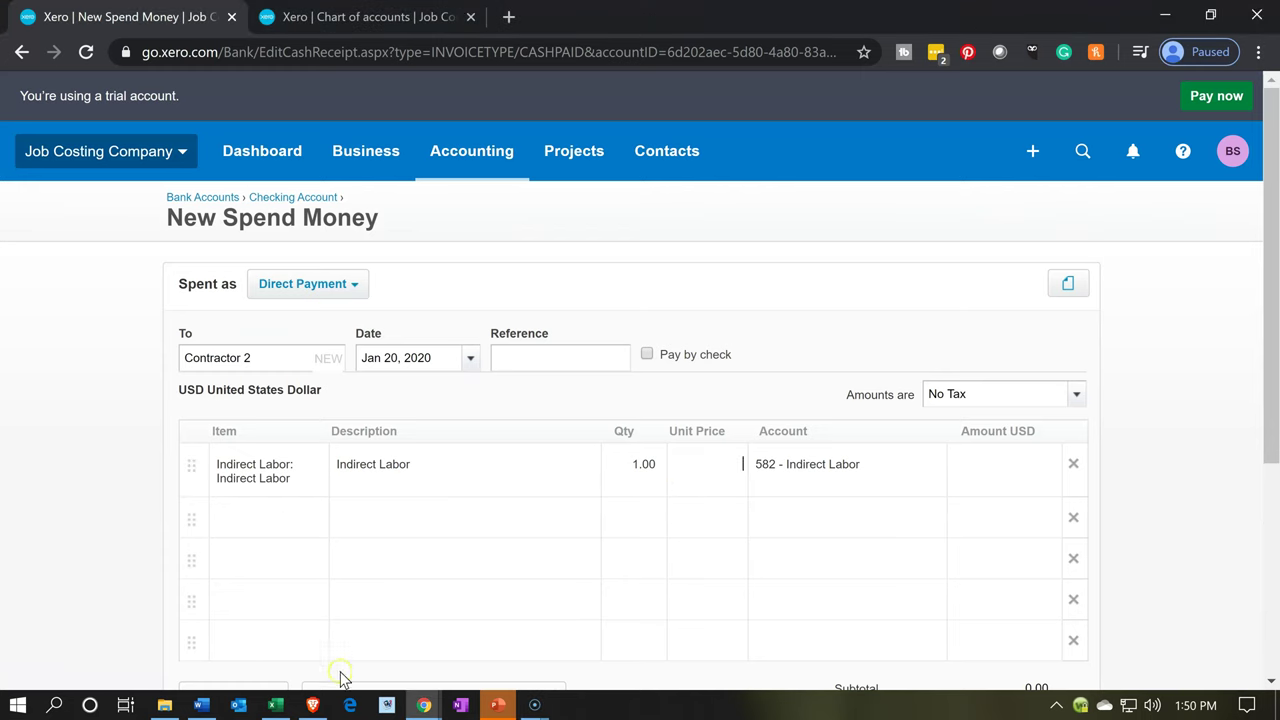
Check the 1/20 factory overhead amount in the Excel worksheet and set the first payment line's unit price to 2,660.
{"action": "left_click", "coordinate": [278, 705]}
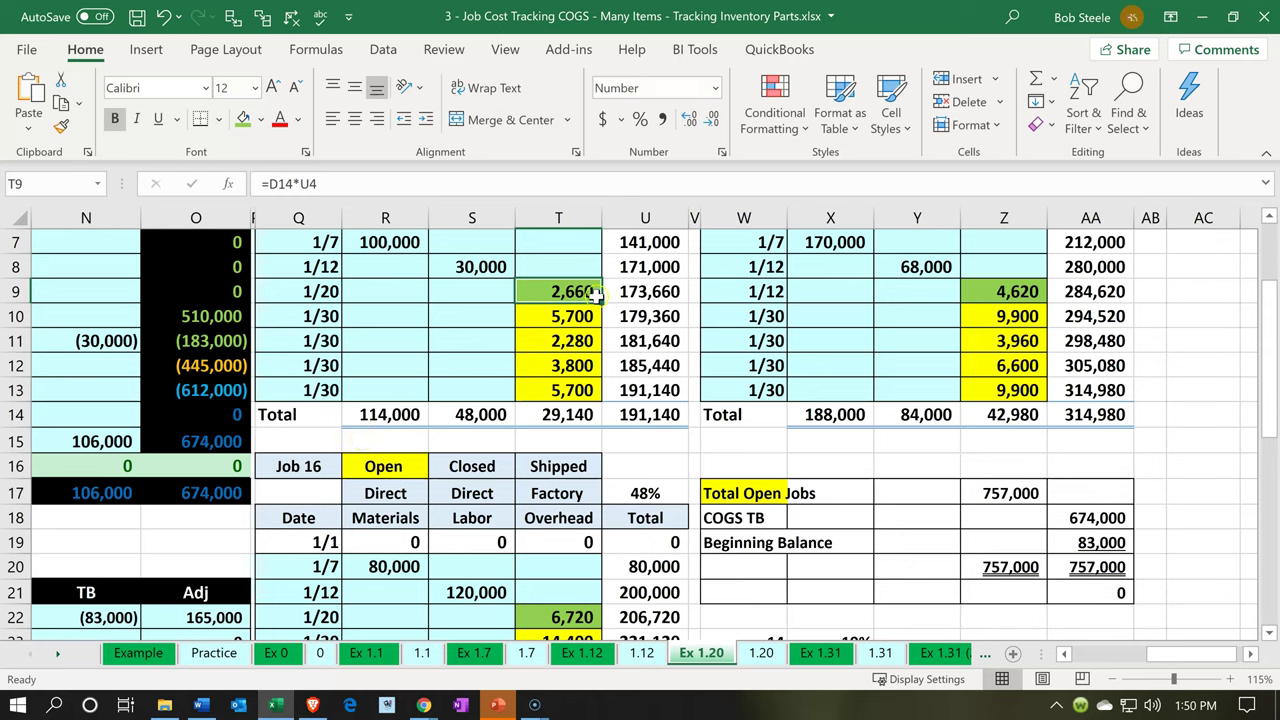
{"action": "left_click", "coordinate": [281, 706]}
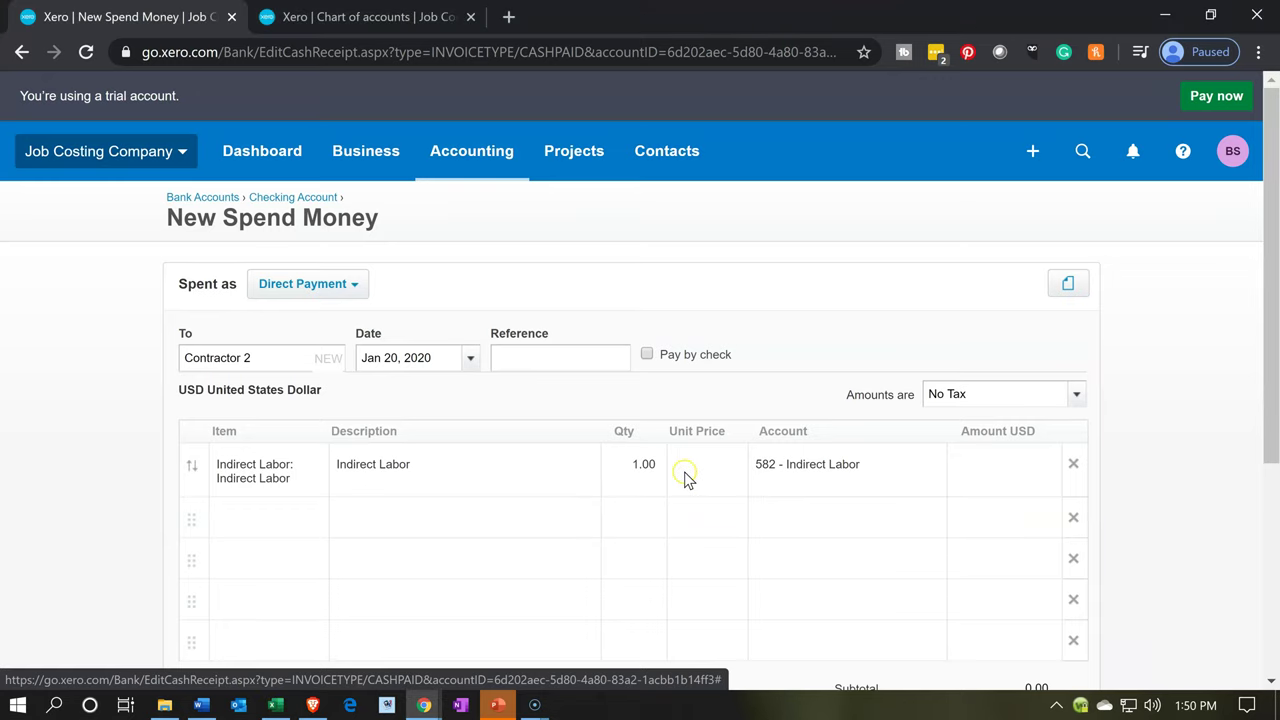
{"action": "type", "text": "2"}
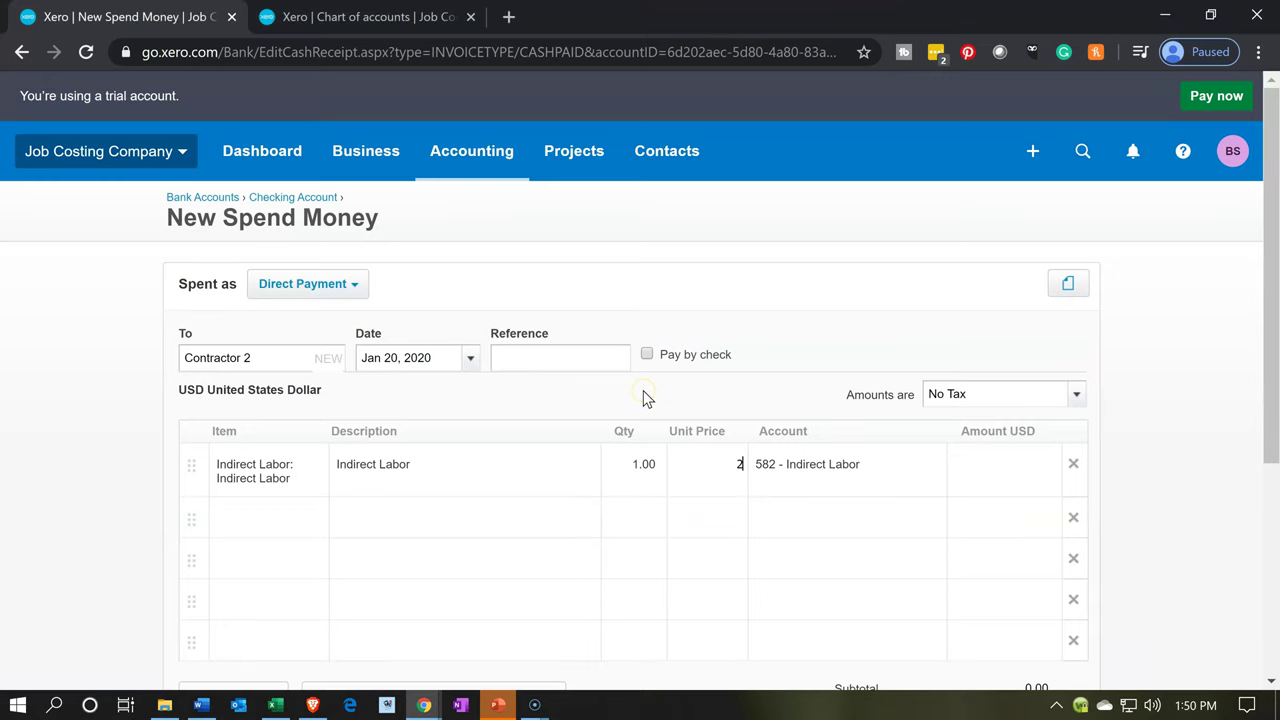
{"action": "type", "text": ",660"}
{"action": "key", "text": "Tab"}
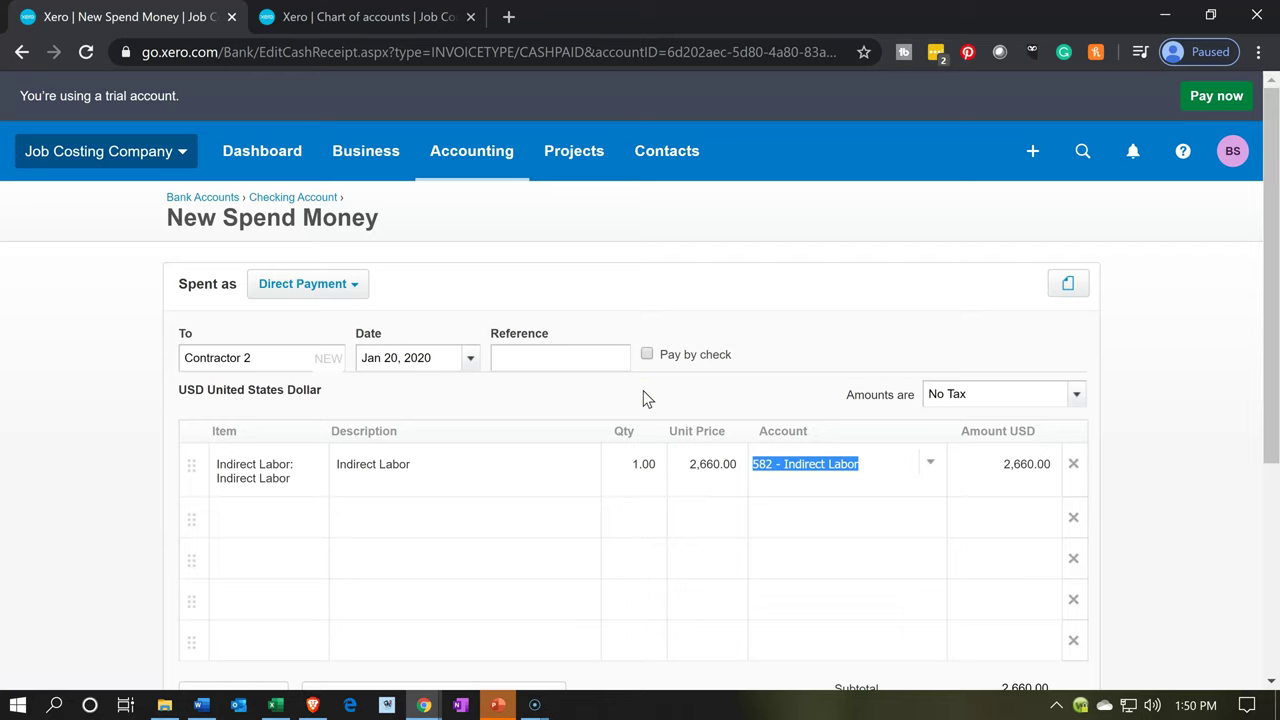
{"action": "key", "text": "Tab"}
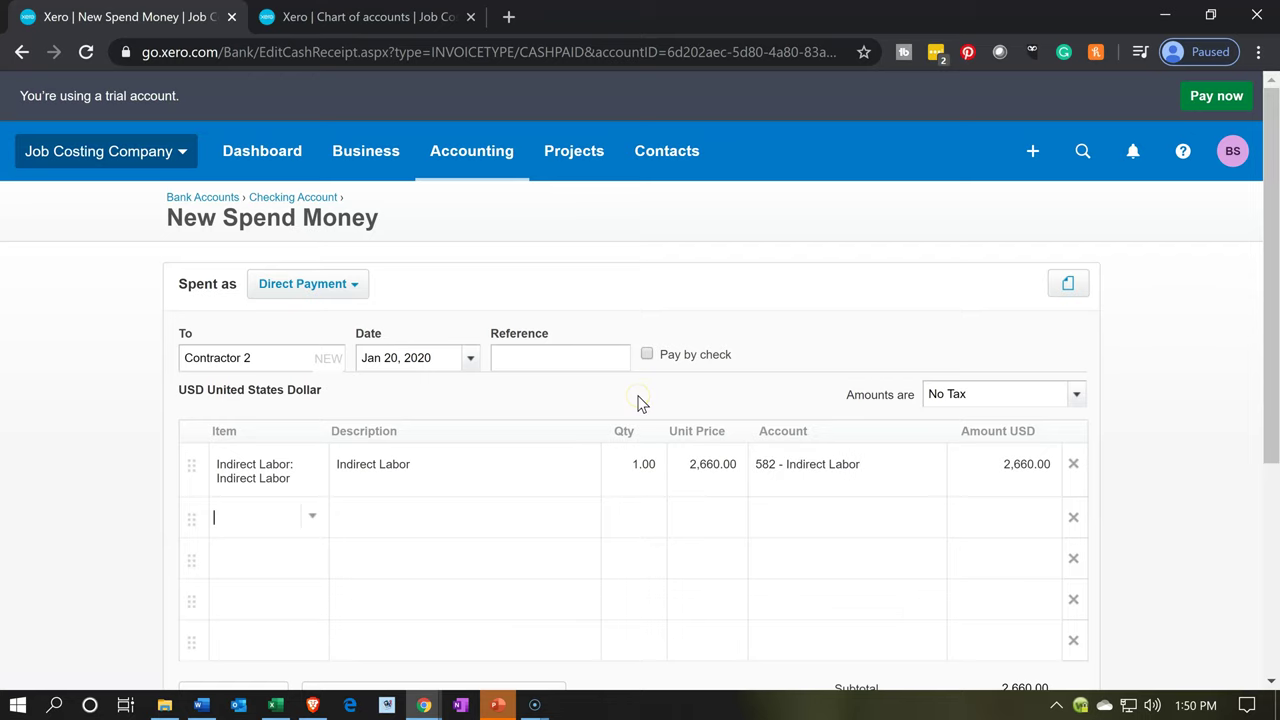
Assign the existing Indirect Labor item to the second payment line.
{"action": "scroll", "coordinate": [622, 410], "scroll_direction": "down", "scroll_amount": 1}
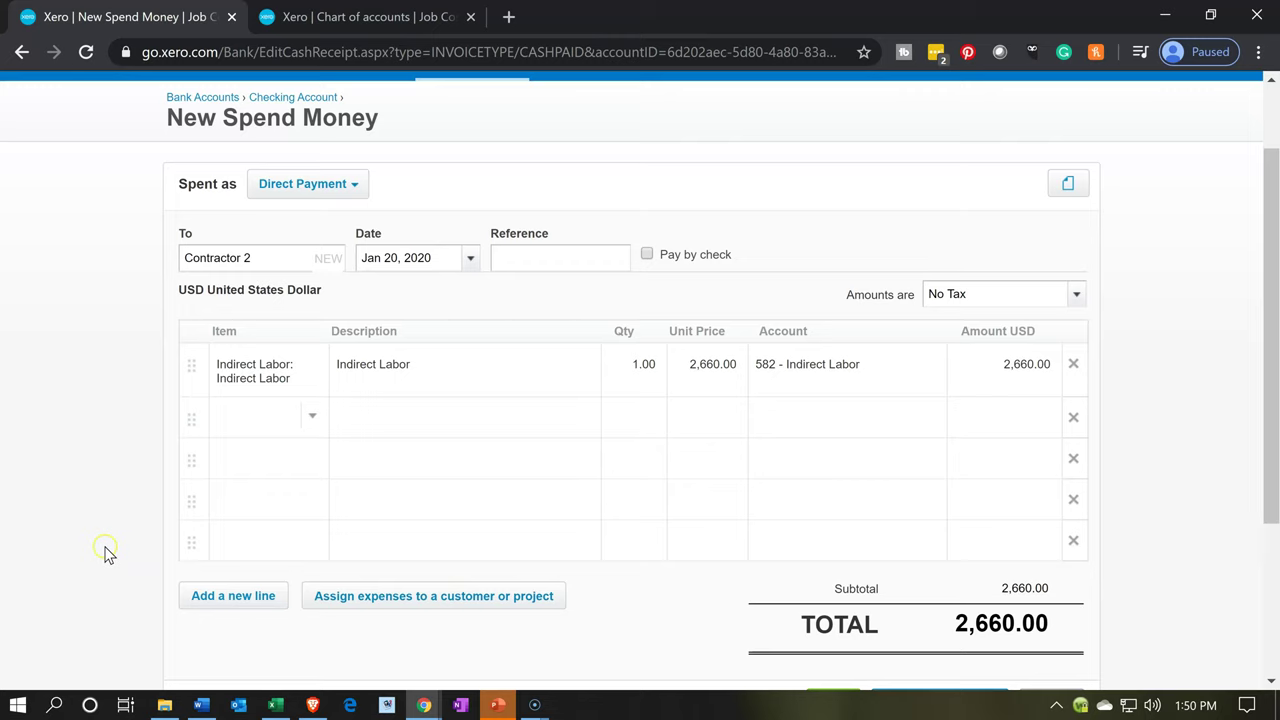
{"action": "scroll", "coordinate": [109, 555], "scroll_direction": "up", "scroll_amount": 1}
{"action": "type", "text": "in"}
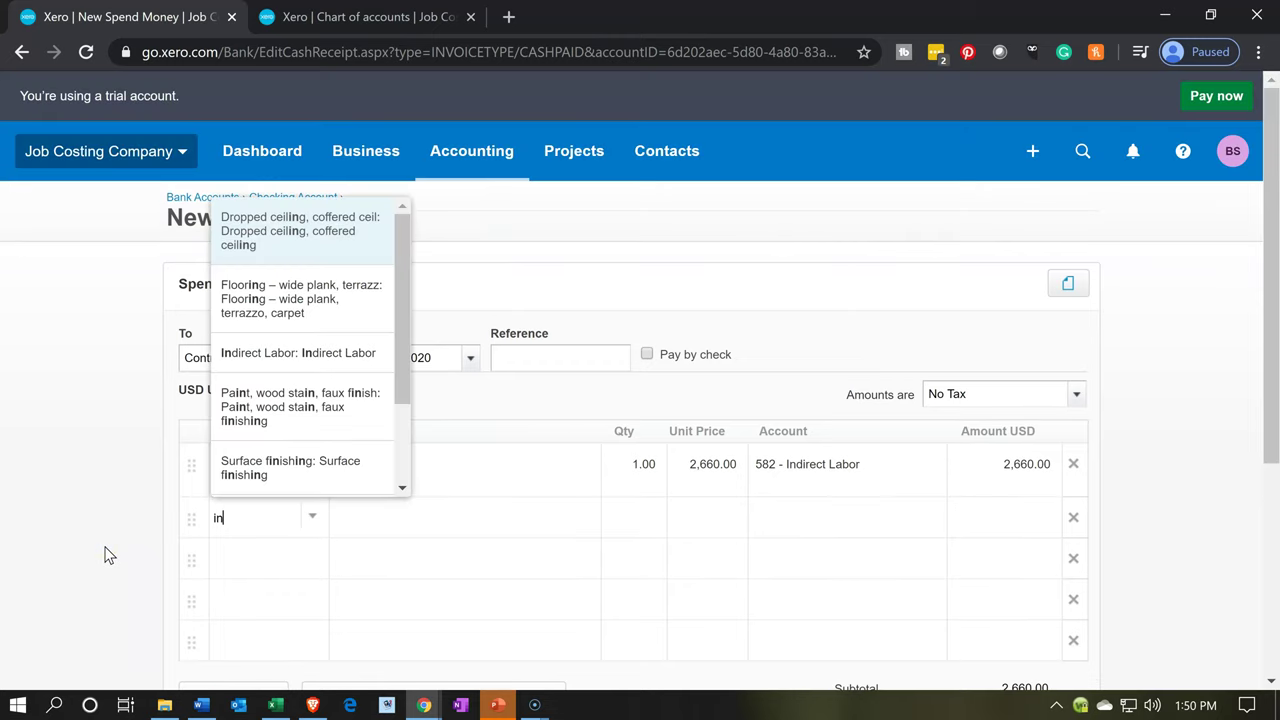
{"action": "type", "text": "di"}
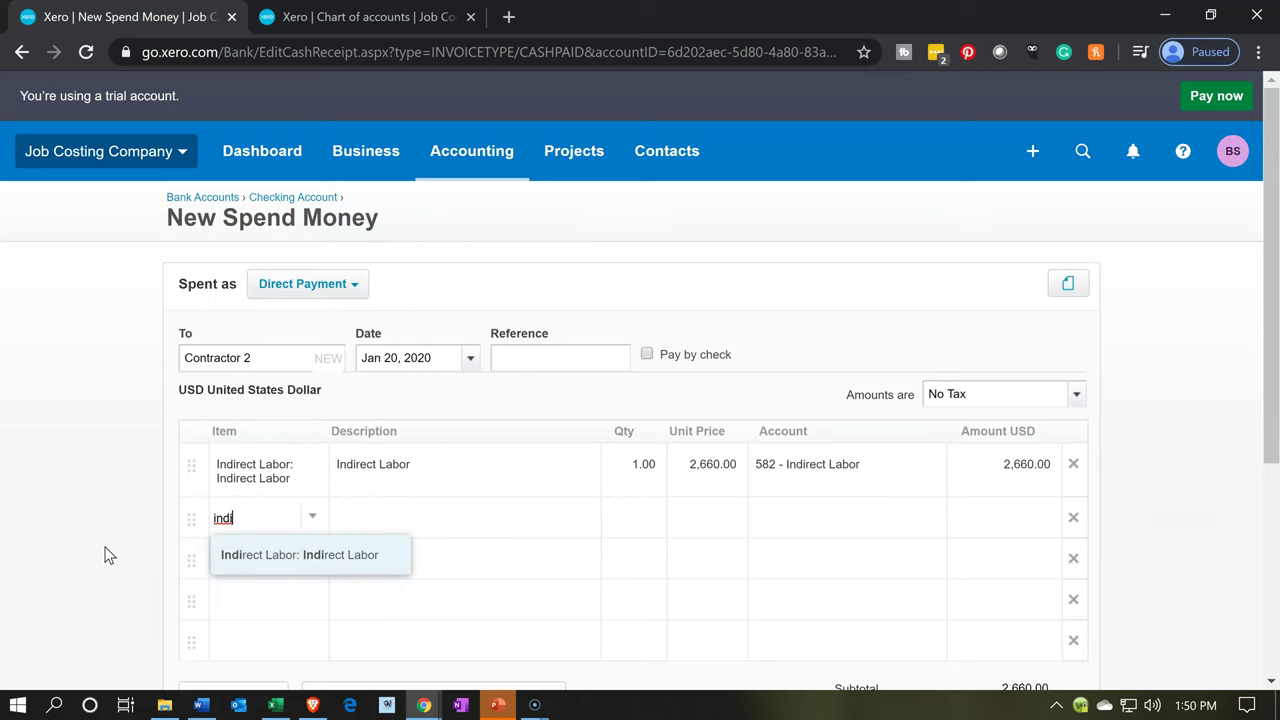
{"action": "key", "text": "Tab"}
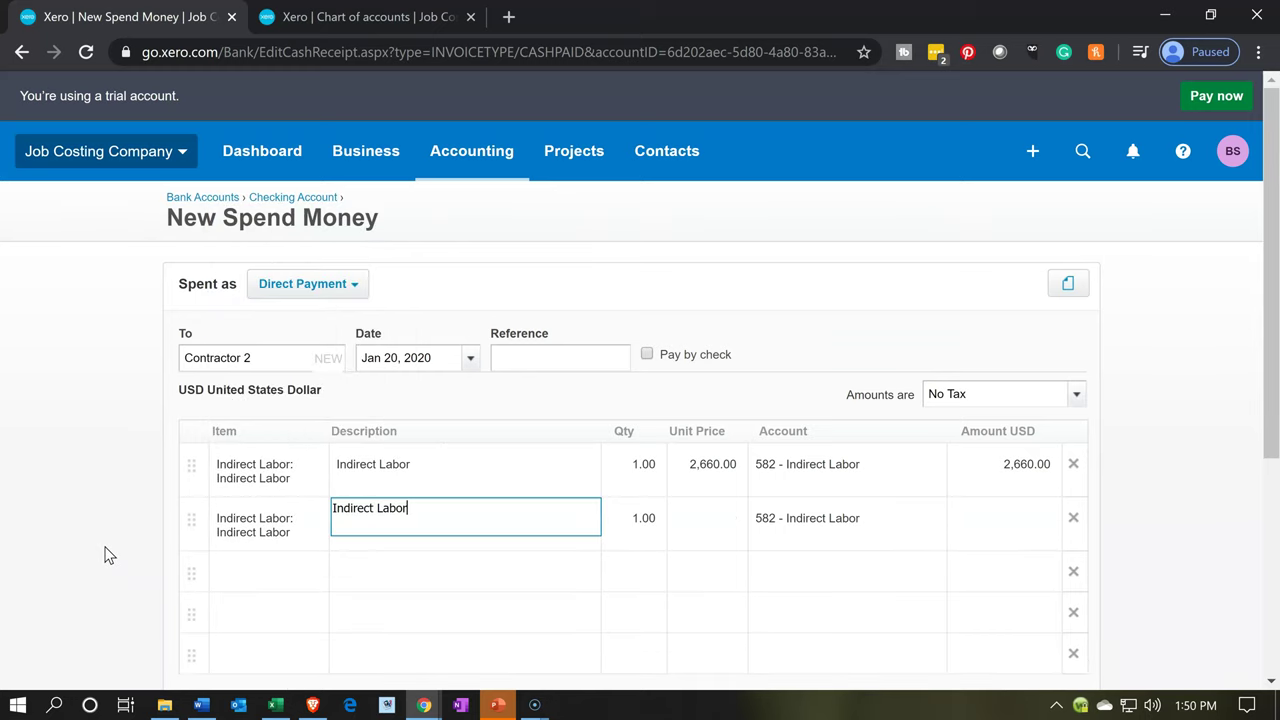
{"action": "key", "text": "Tab"}
{"action": "key", "text": "Tab"}
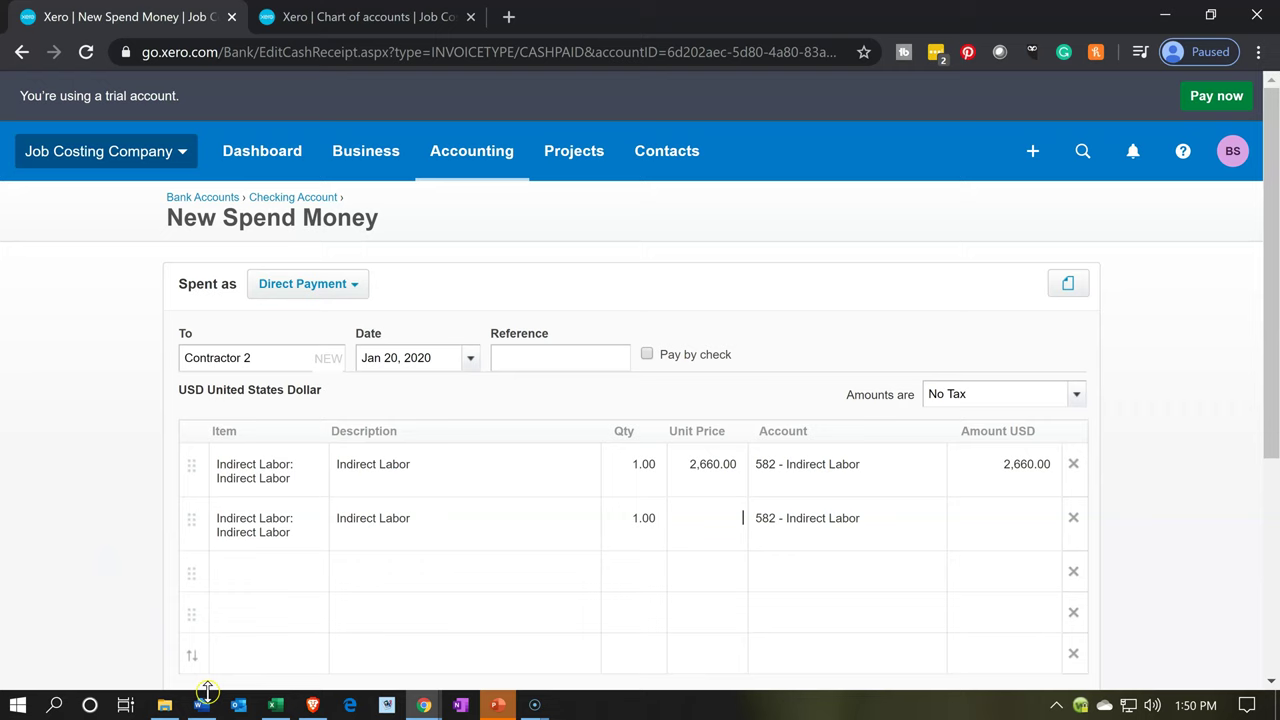
Look up the next job's overhead amount in cell Z9 of the Excel worksheet and set the second line's unit price to 4,620.
{"action": "left_click", "coordinate": [276, 705]}
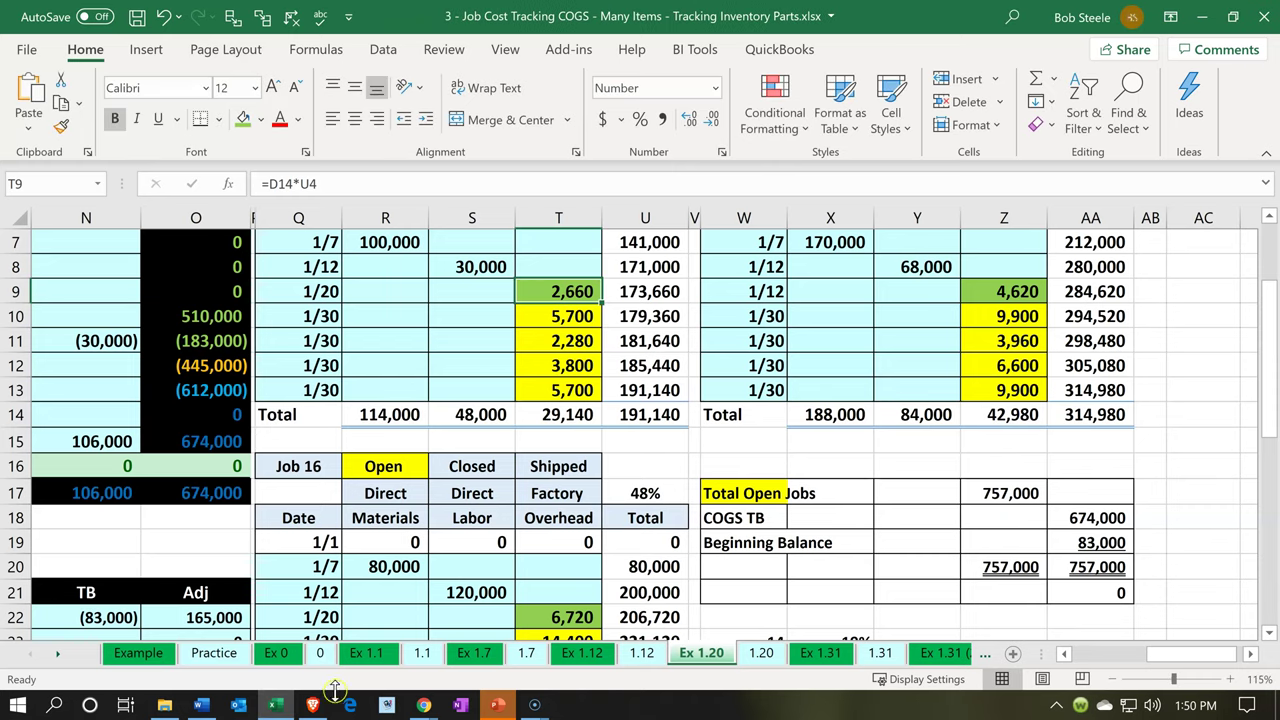
{"action": "left_click", "coordinate": [970, 290]}
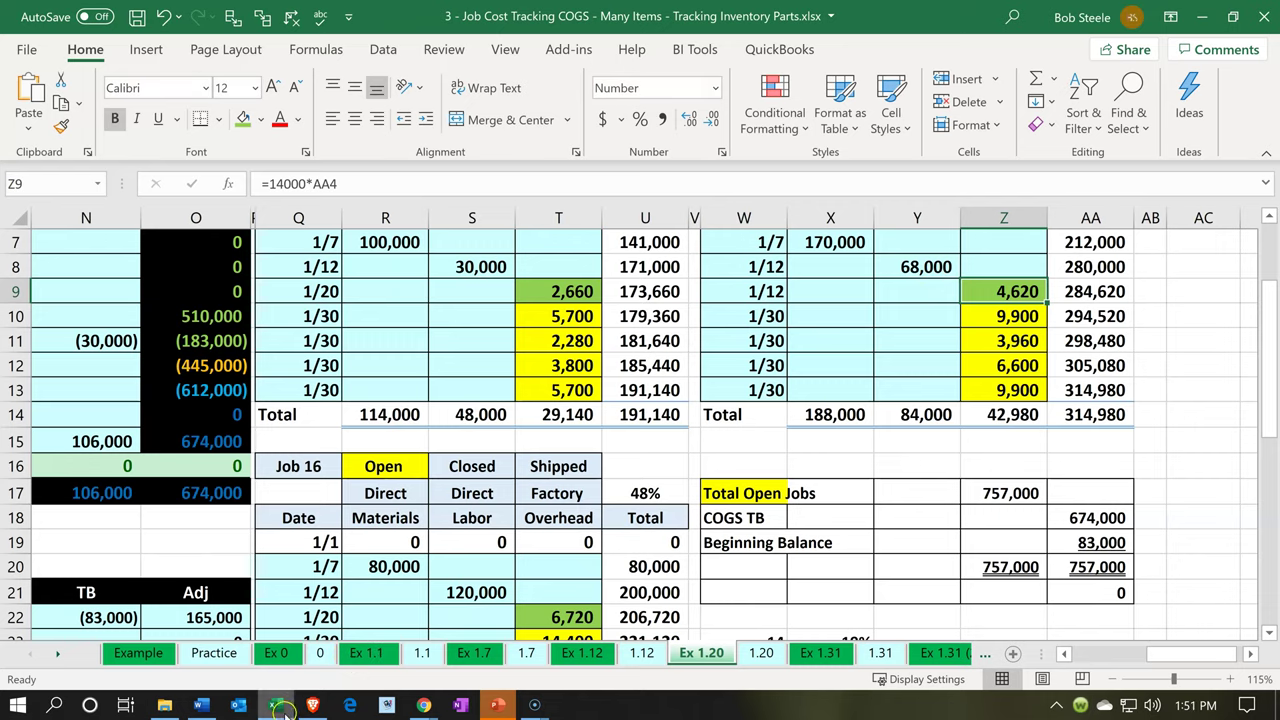
{"action": "left_click", "coordinate": [424, 705]}
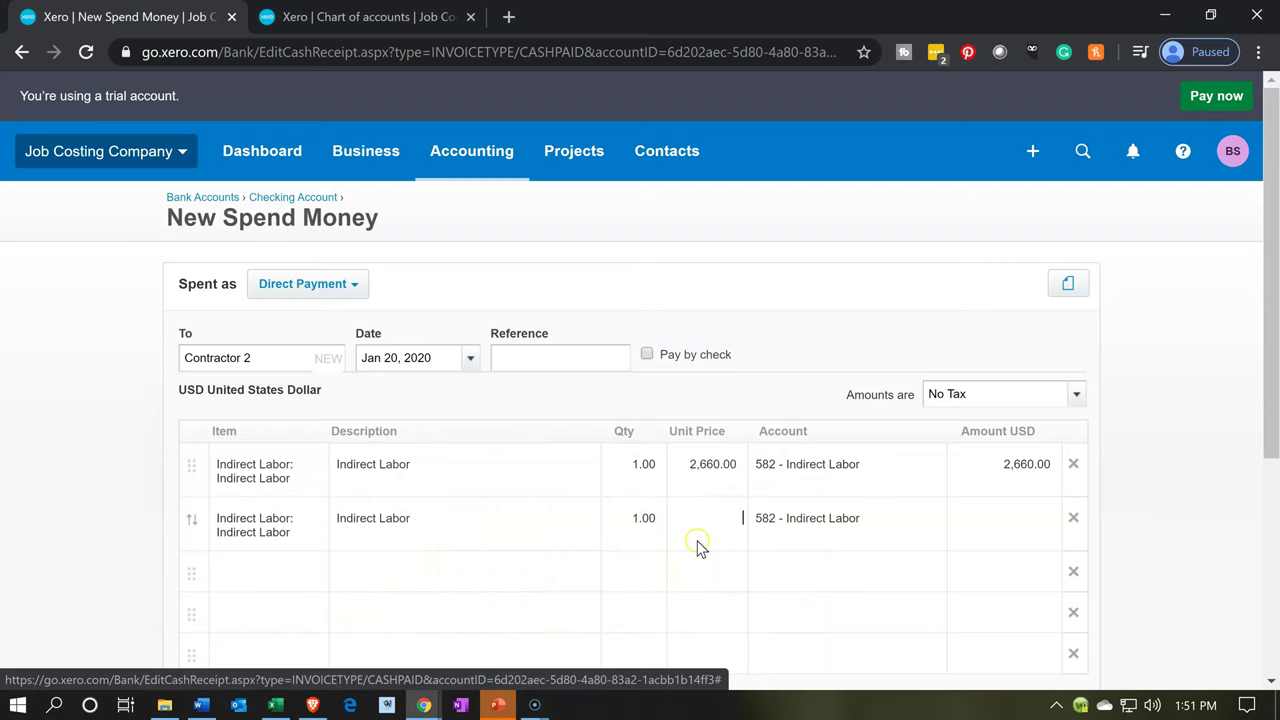
{"action": "type", "text": "46201"}
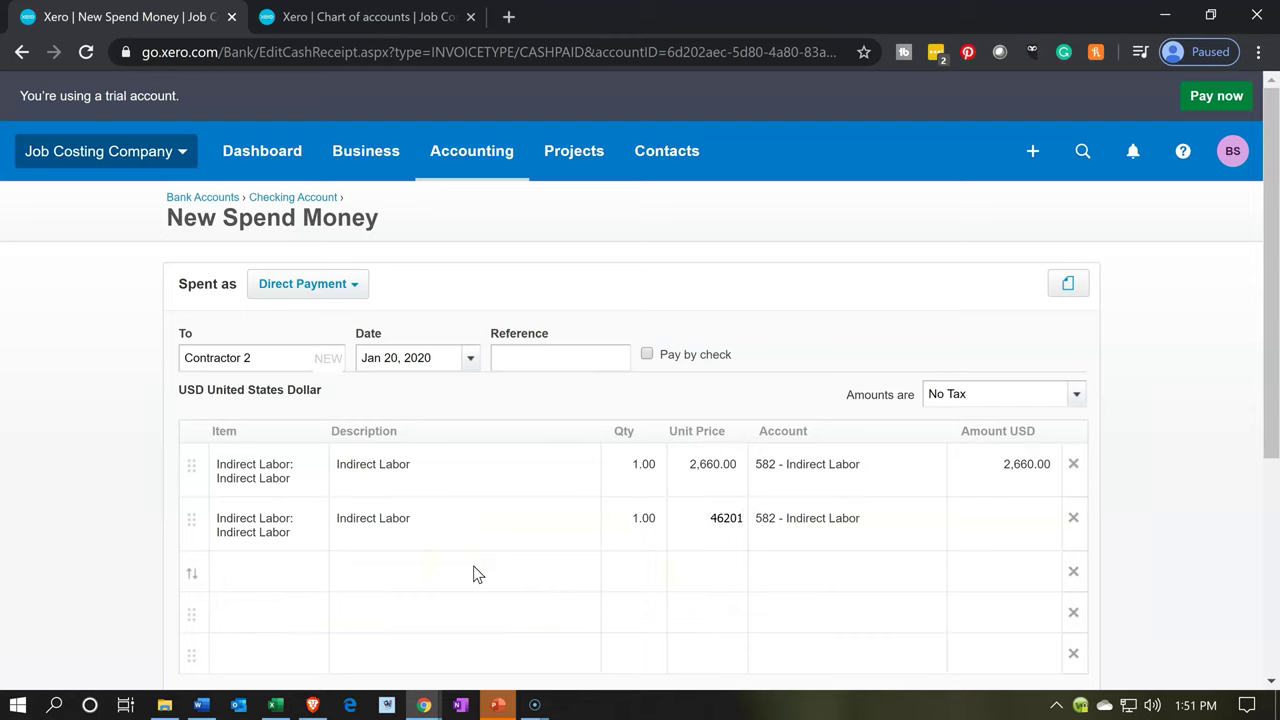
{"action": "key", "text": "BackSpace"}
{"action": "key", "text": "Tab"}
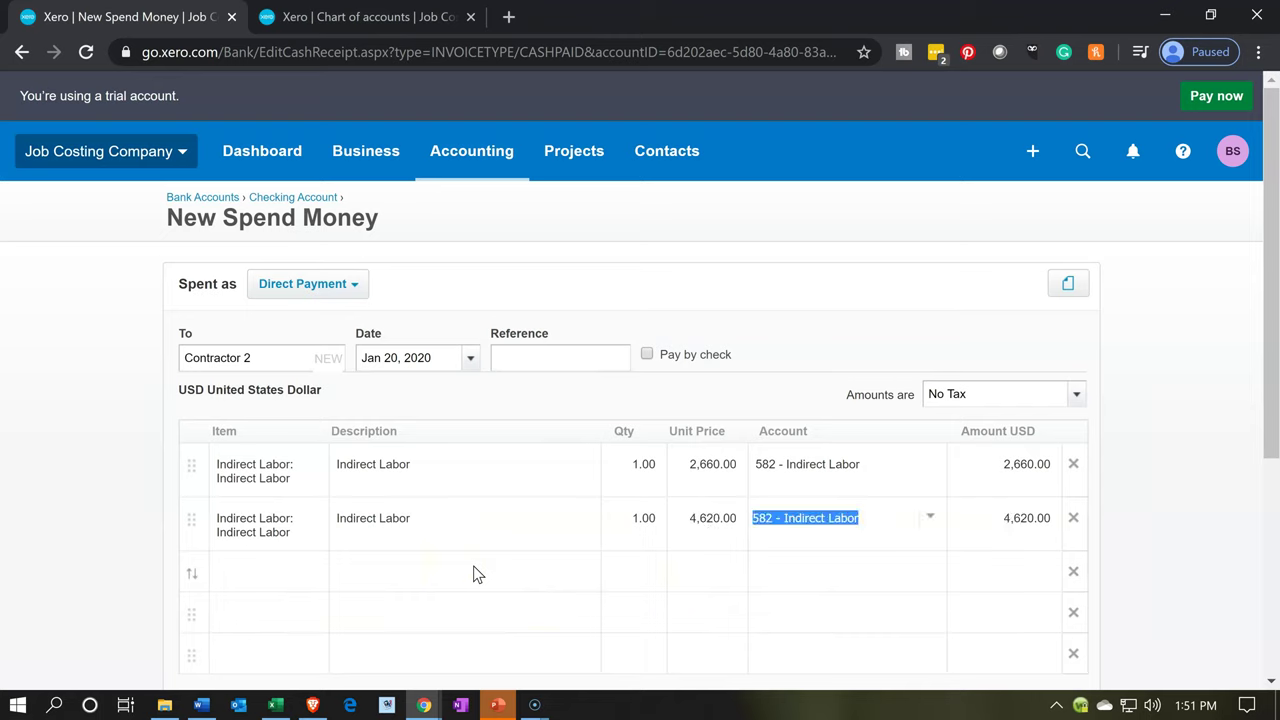
Assign the existing Indirect Labor item to the third payment line.
{"action": "key", "text": "Tab"}
{"action": "key", "text": "Tab"}
{"action": "type", "text": "Ind"}
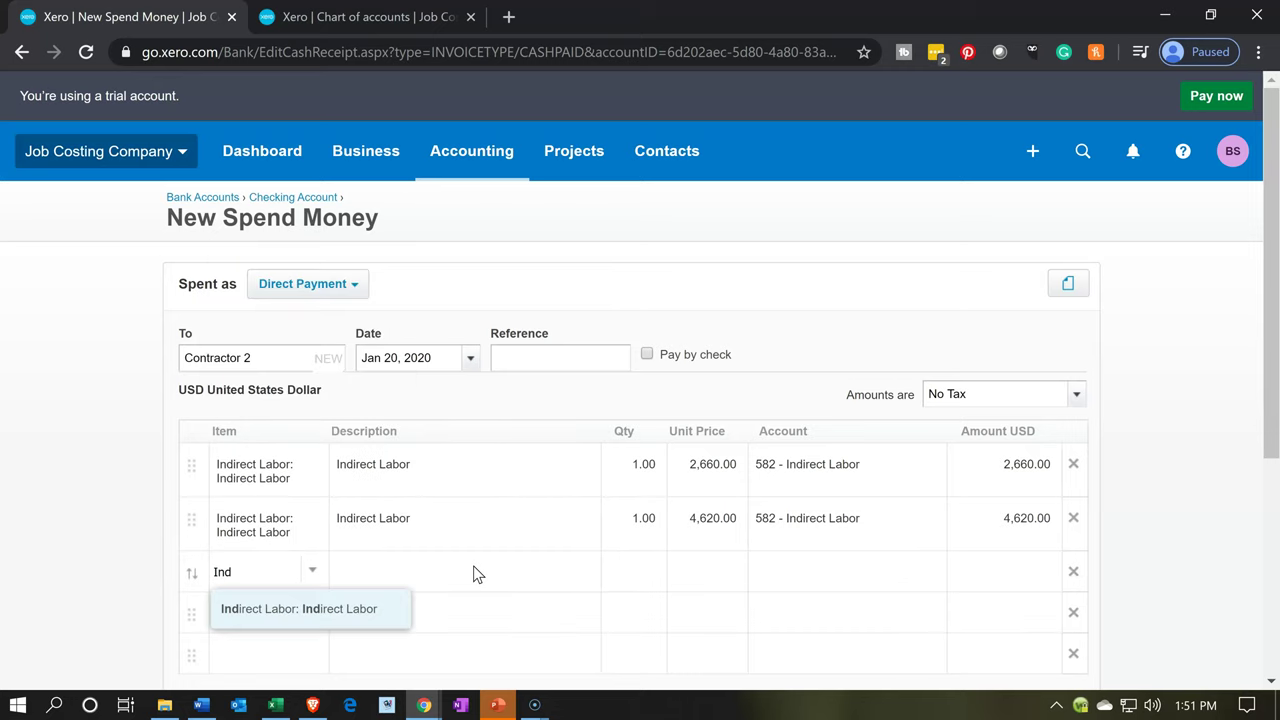
{"action": "left_click", "coordinate": [290, 608]}
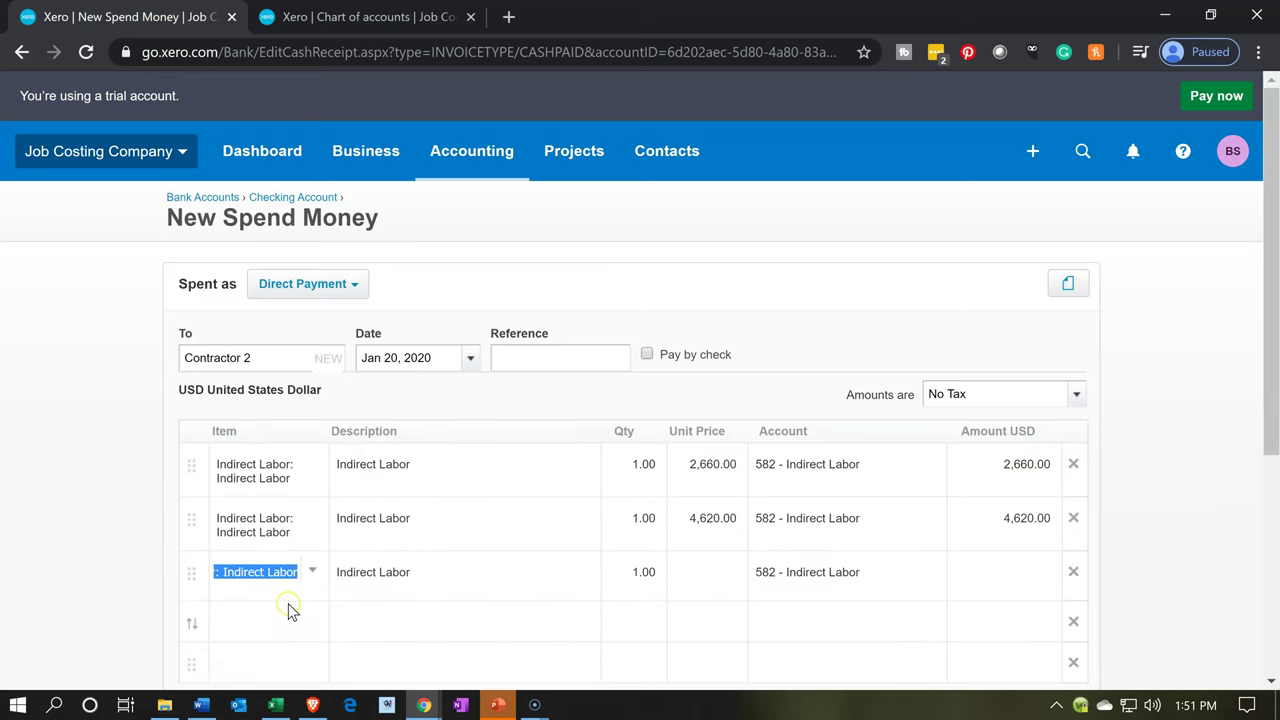
{"action": "key", "text": "Tab"}
{"action": "key", "text": "Tab"}
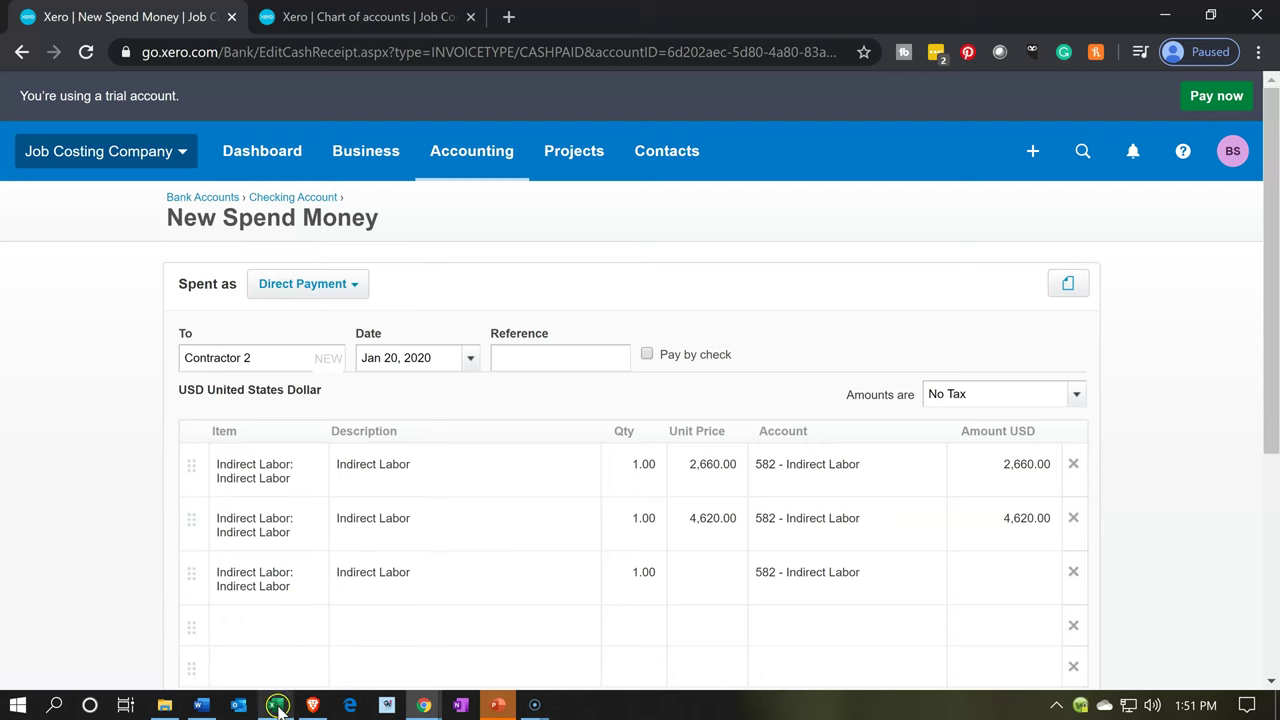
Look up Job 16's 1/20 factory overhead in the Excel worksheet and set the third payment line's unit price to 6,720.
{"action": "left_click", "coordinate": [276, 705]}
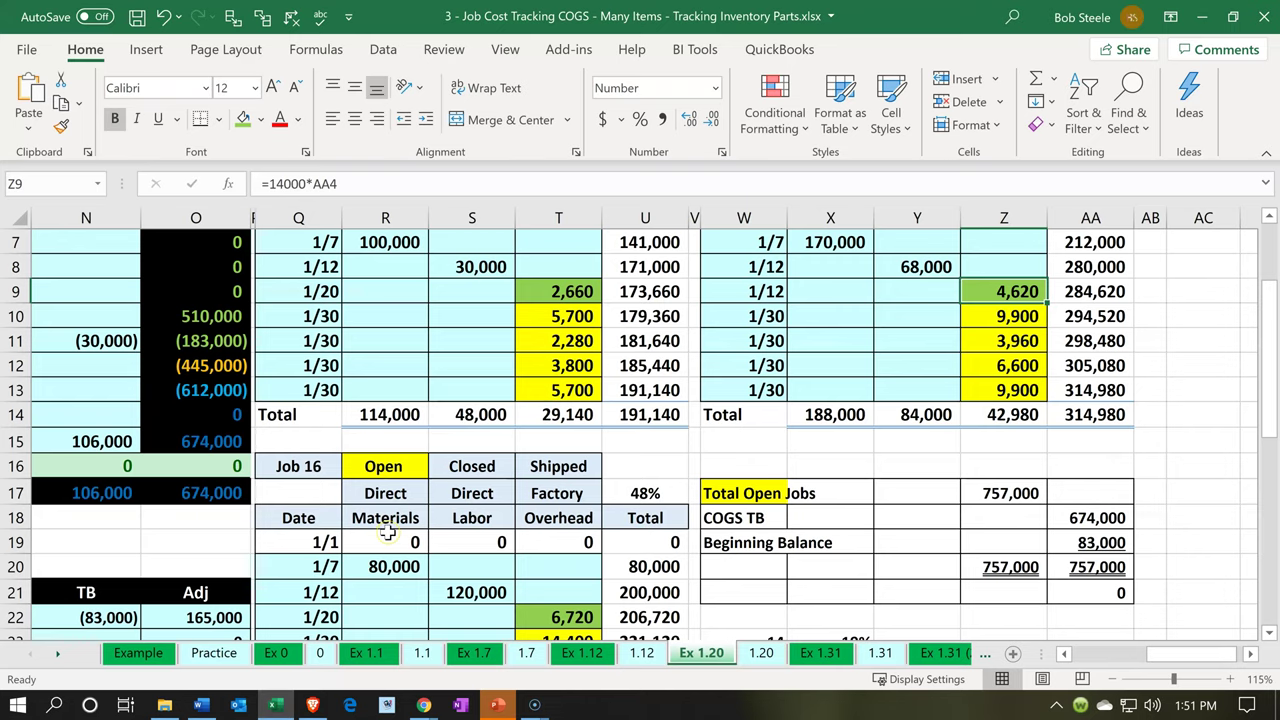
{"action": "scroll", "coordinate": [387, 532], "scroll_direction": "down", "scroll_amount": 1}
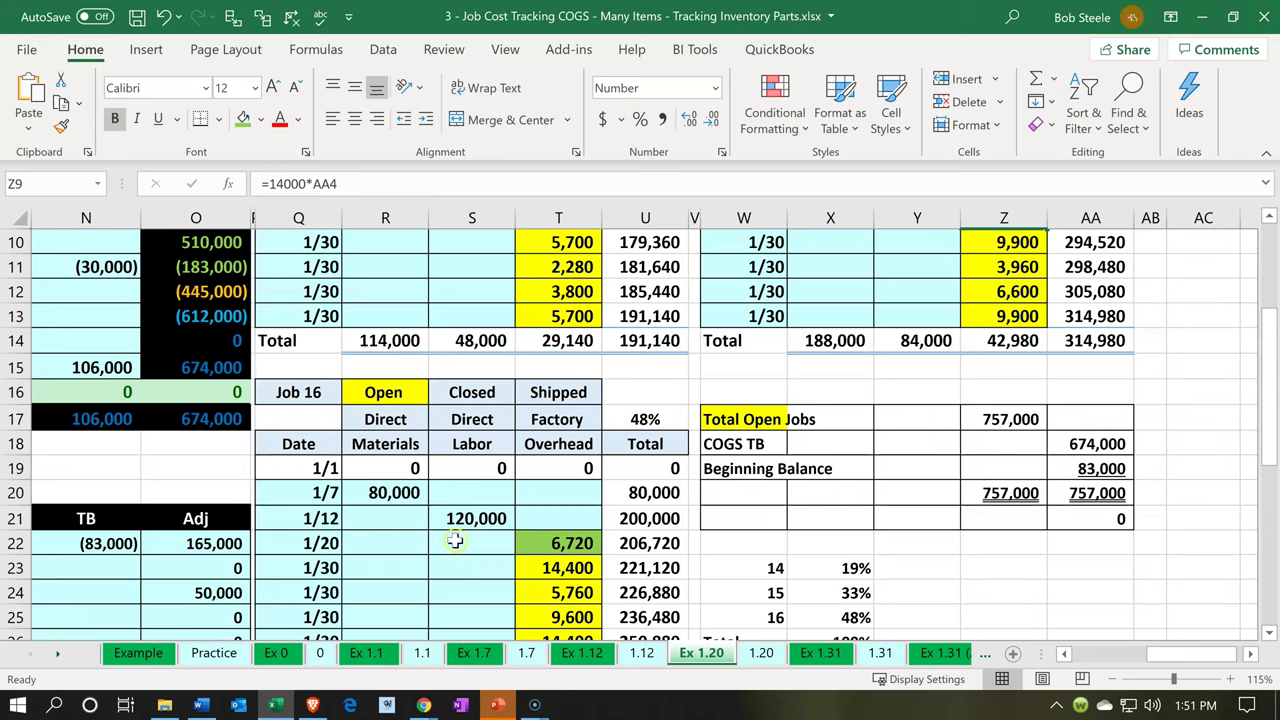
{"action": "left_click", "coordinate": [276, 705]}
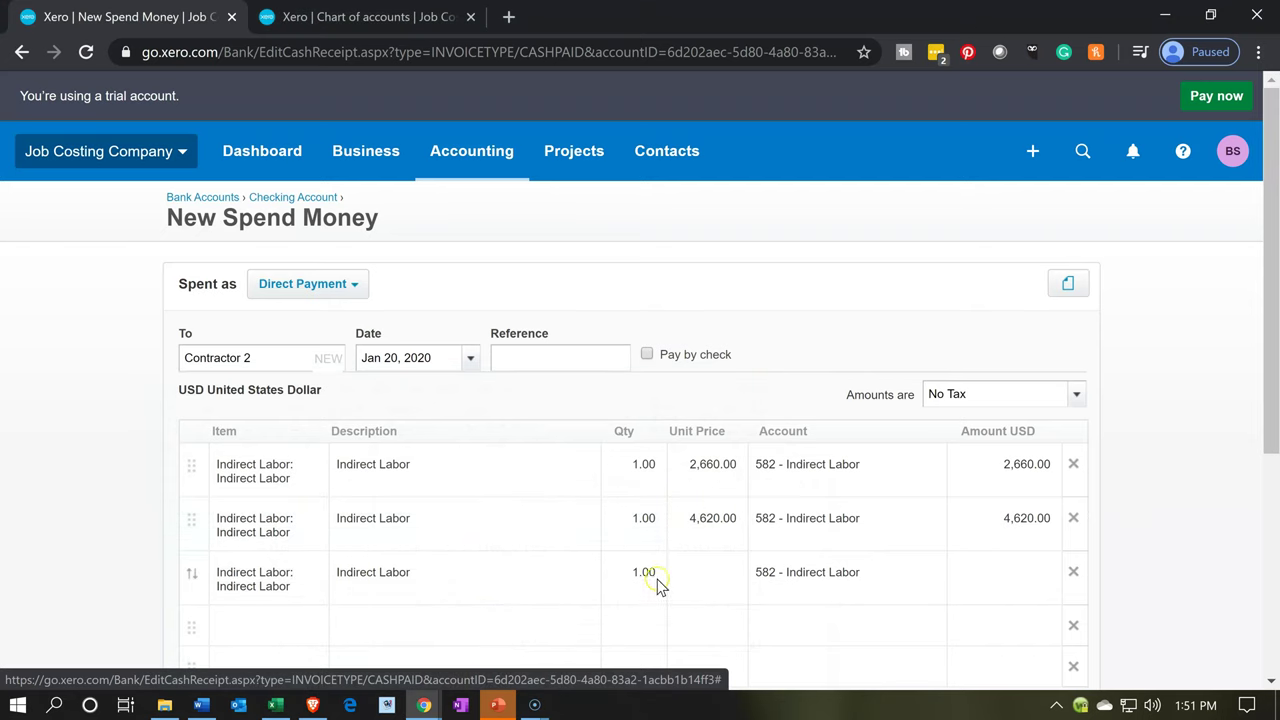
{"action": "left_click", "coordinate": [704, 580]}
{"action": "type", "text": "6727"}
{"action": "key", "text": "BackSpace"}
{"action": "type", "text": "0"}
{"action": "key", "text": "Tab"}
{"action": "key", "text": "Tab"}
{"action": "key", "text": "Tab"}
Start assigning the payment's expenses to projects and assign the 2,660.00 Indirect Labor line to project 14.
{"action": "scroll", "coordinate": [566, 458], "scroll_direction": "down", "scroll_amount": 1}
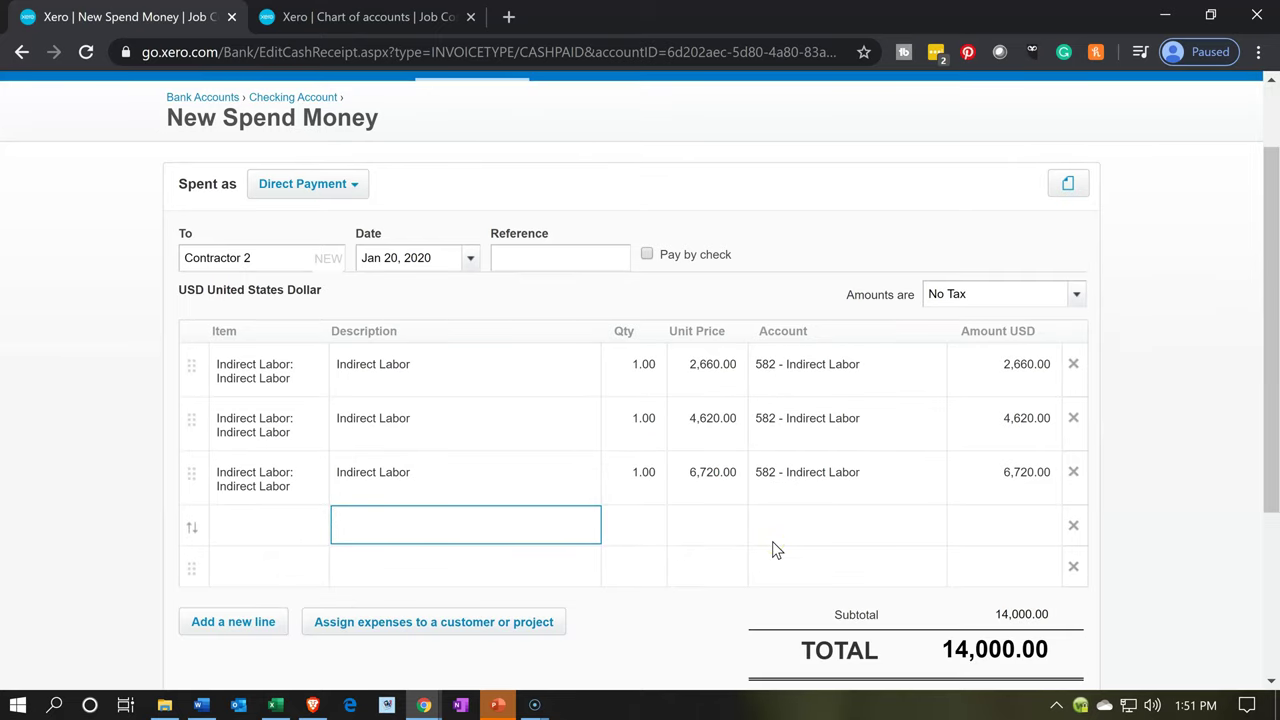
{"action": "left_click", "coordinate": [575, 645]}
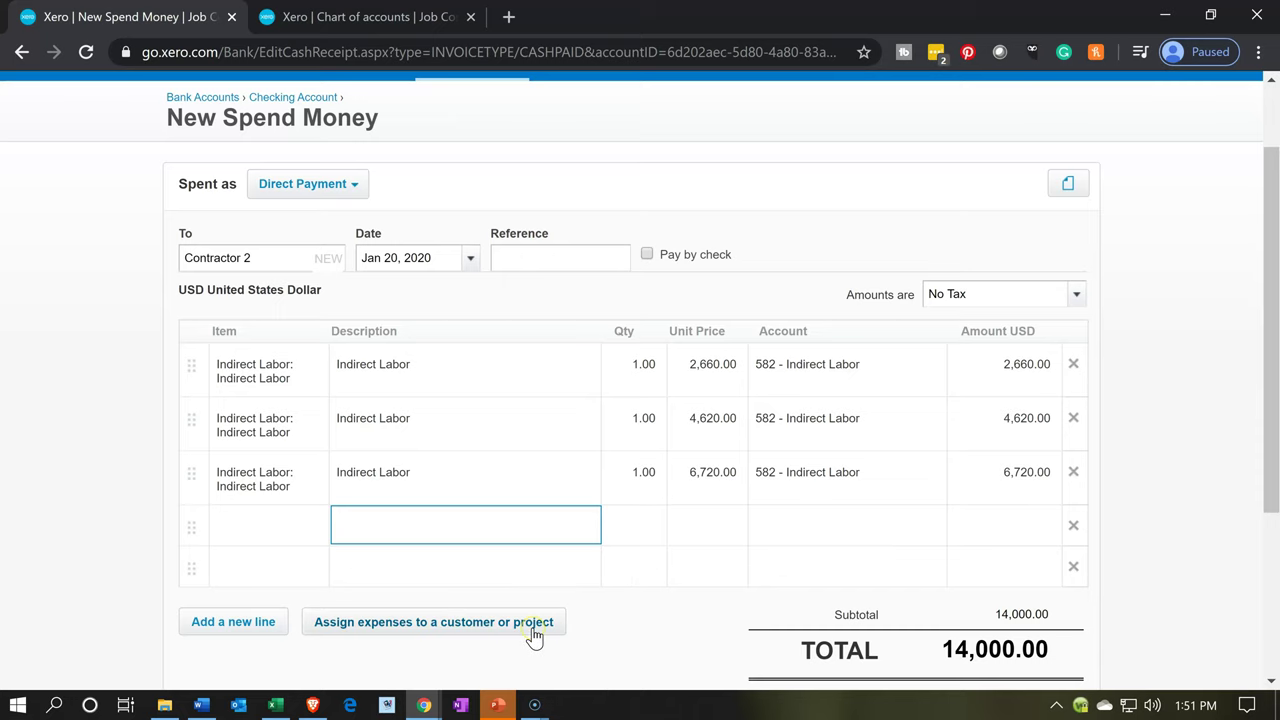
{"action": "left_click", "coordinate": [535, 630]}
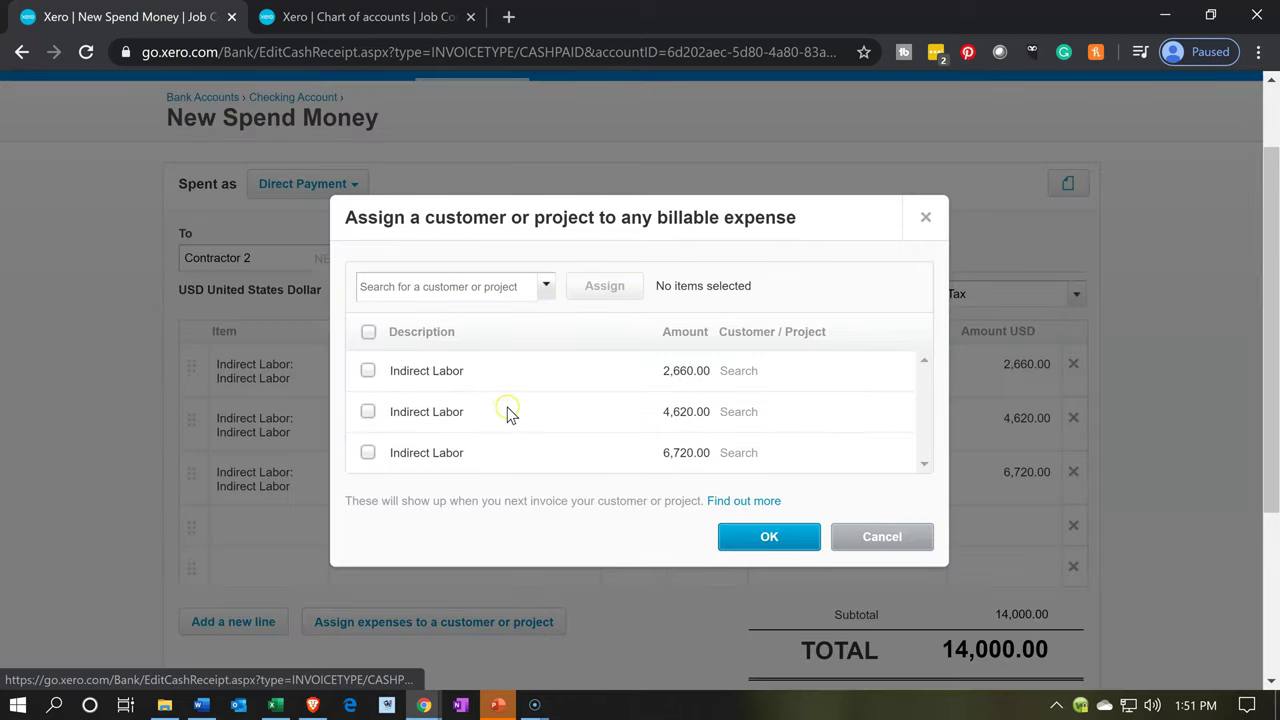
{"action": "left_click", "coordinate": [481, 287]}
{"action": "type", "text": "14"}
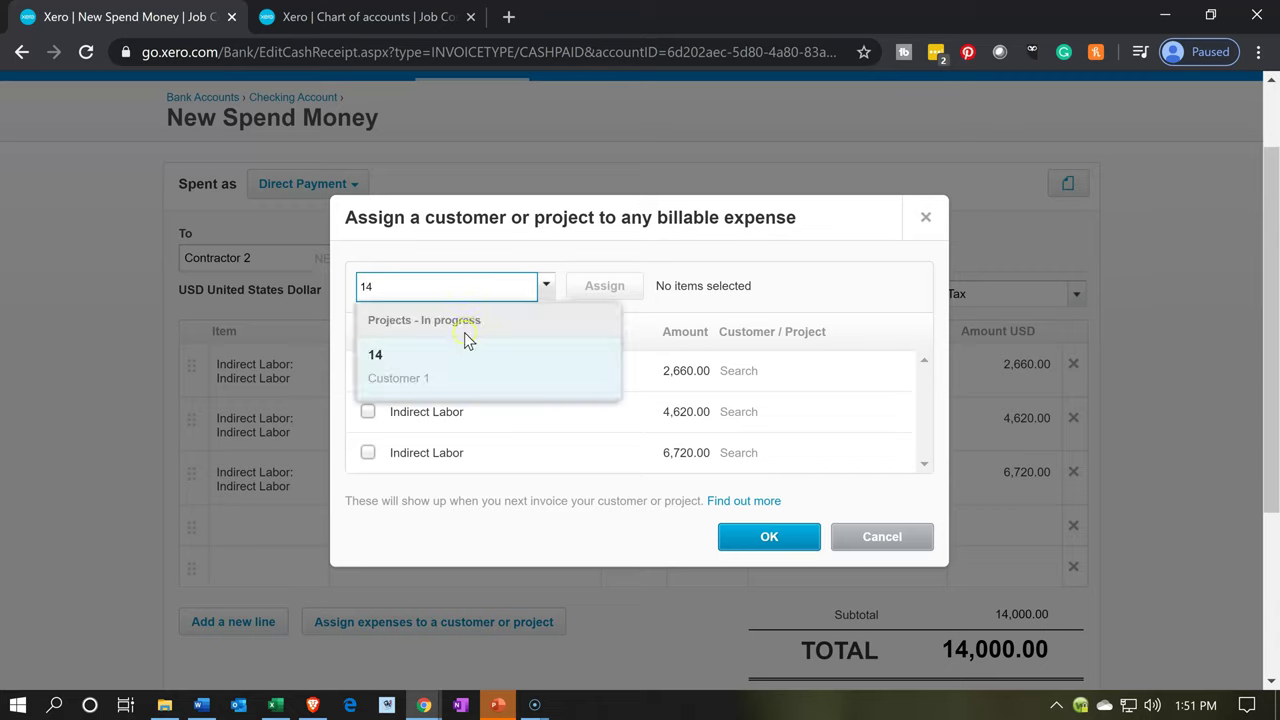
{"action": "left_click", "coordinate": [456, 362]}
{"action": "left_click", "coordinate": [368, 371]}
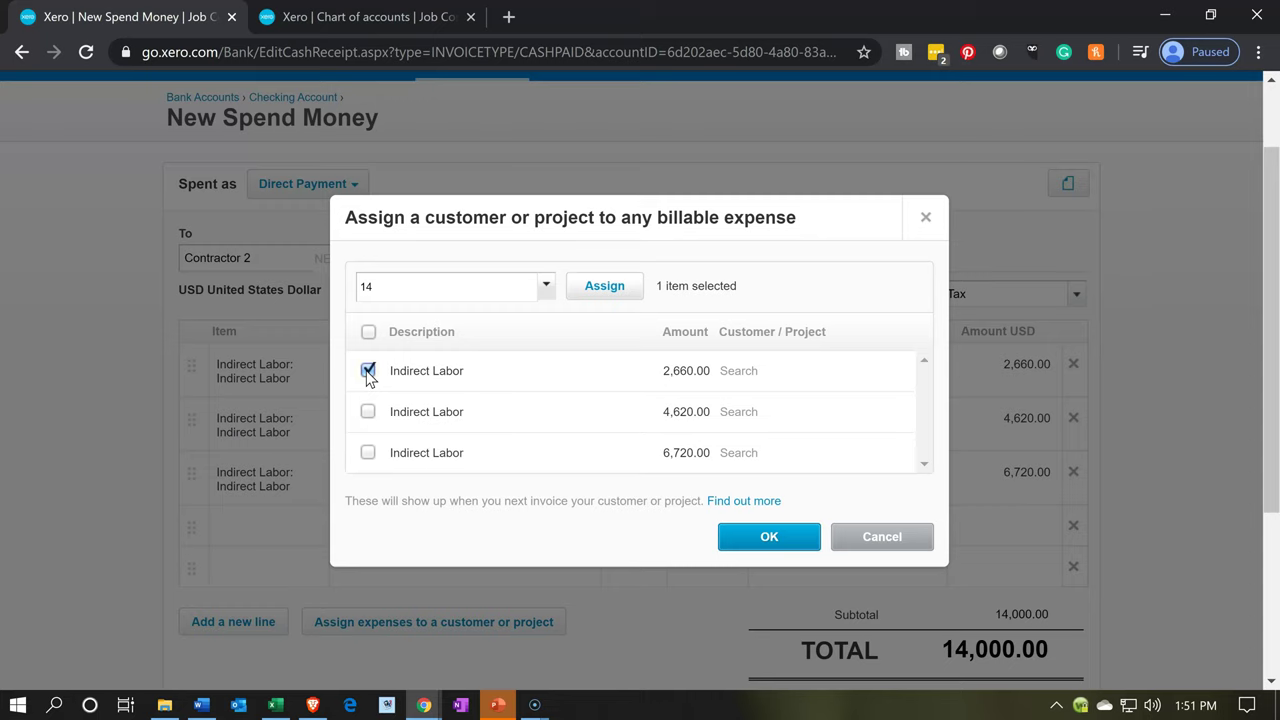
{"action": "left_click", "coordinate": [613, 285]}
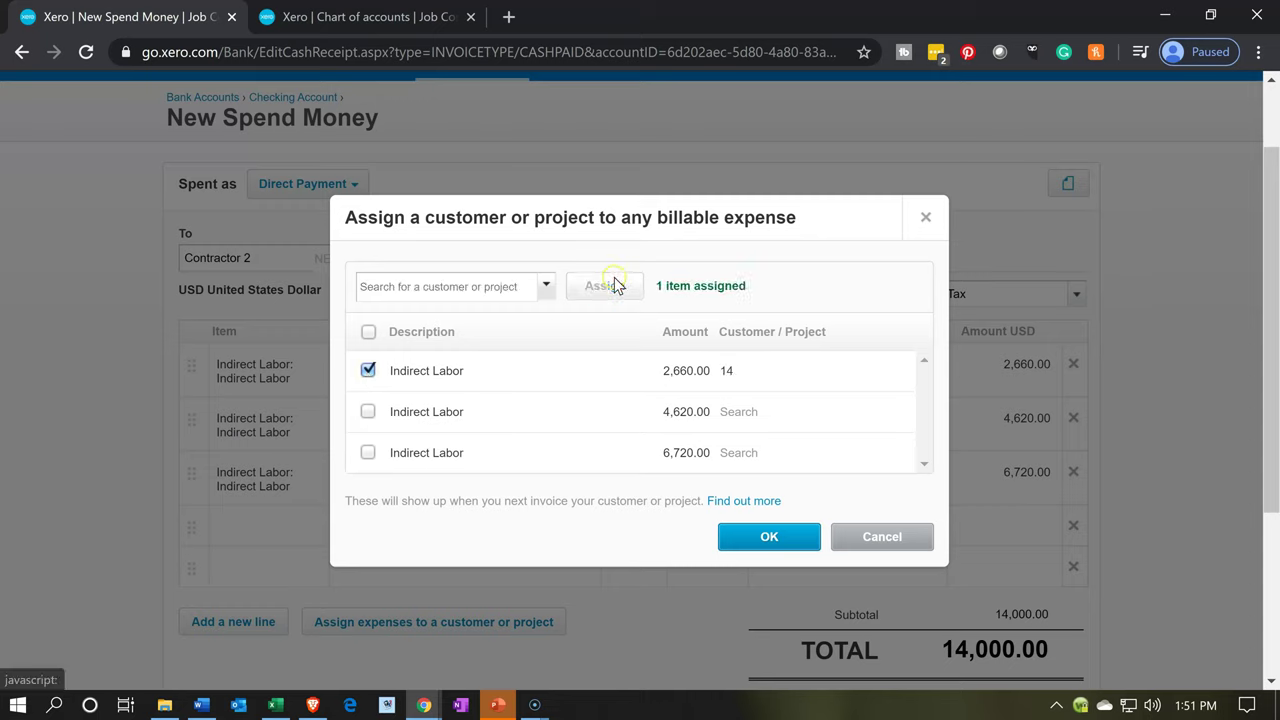
Assign only the 4,620.00 Indirect Labor line to project 15.
{"action": "left_click", "coordinate": [368, 370]}
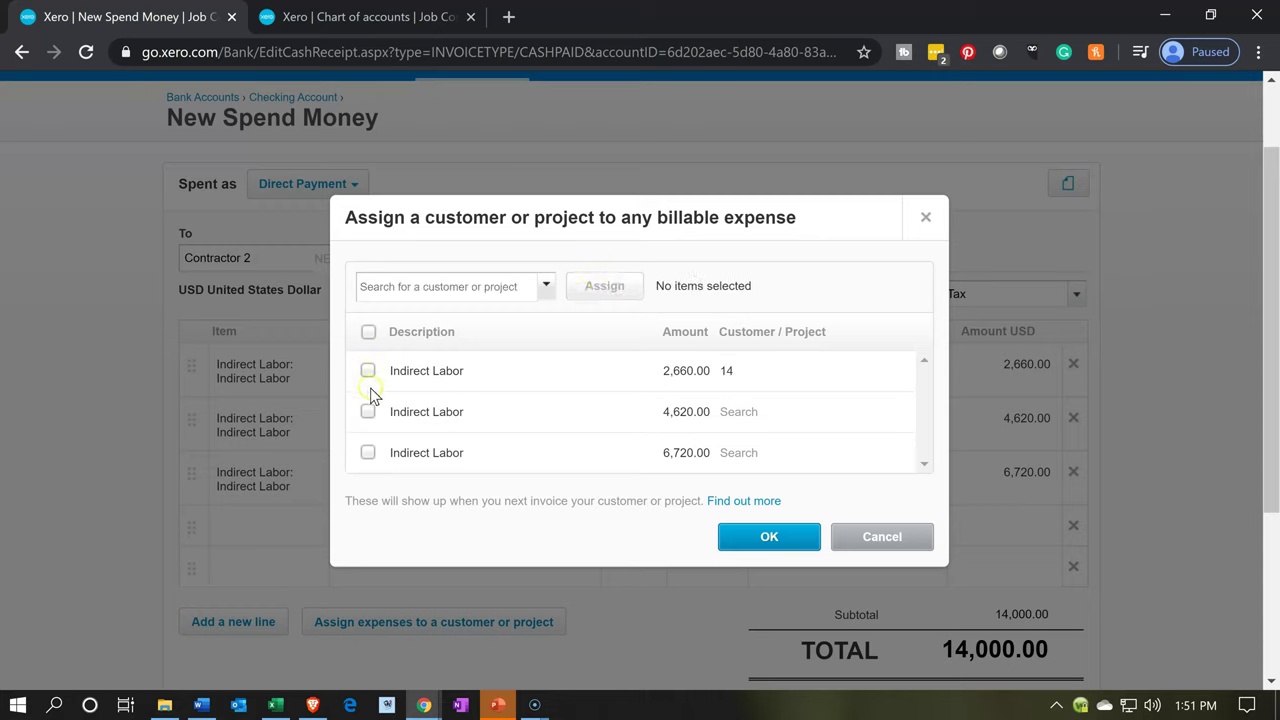
{"action": "left_click", "coordinate": [369, 408]}
{"action": "left_click", "coordinate": [388, 293]}
{"action": "type", "text": "15"}
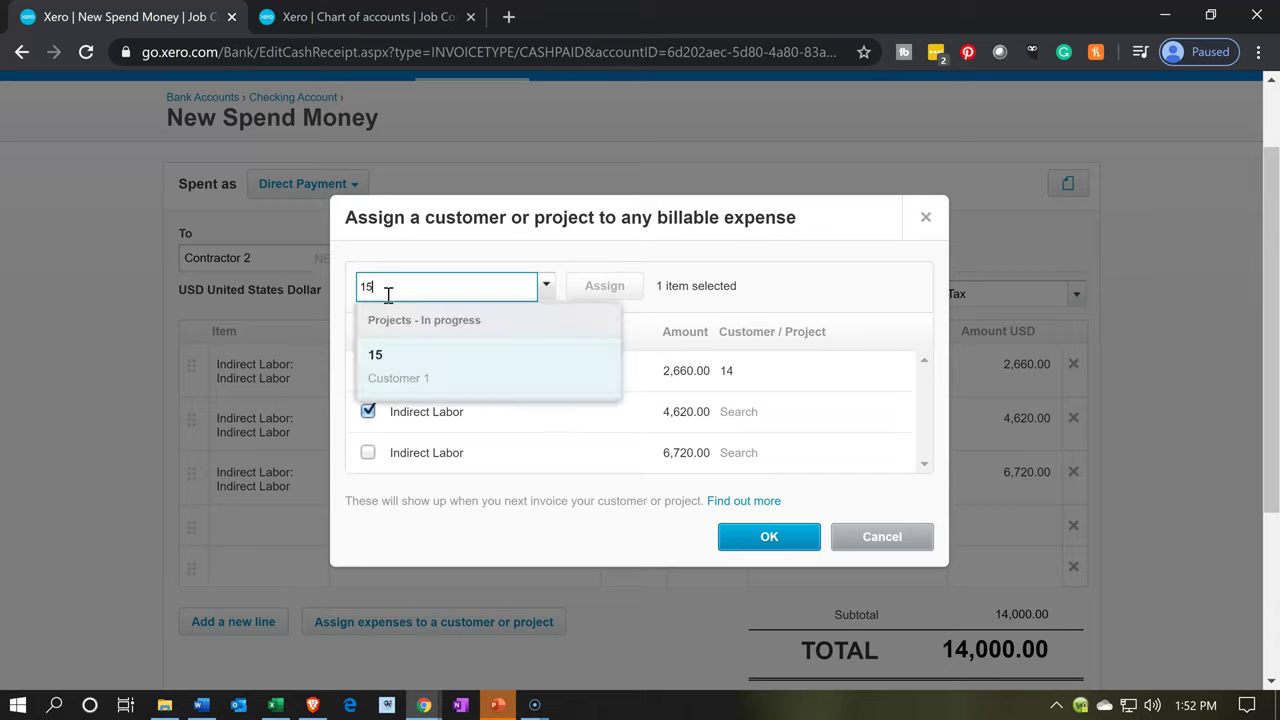
{"action": "left_click", "coordinate": [403, 364]}
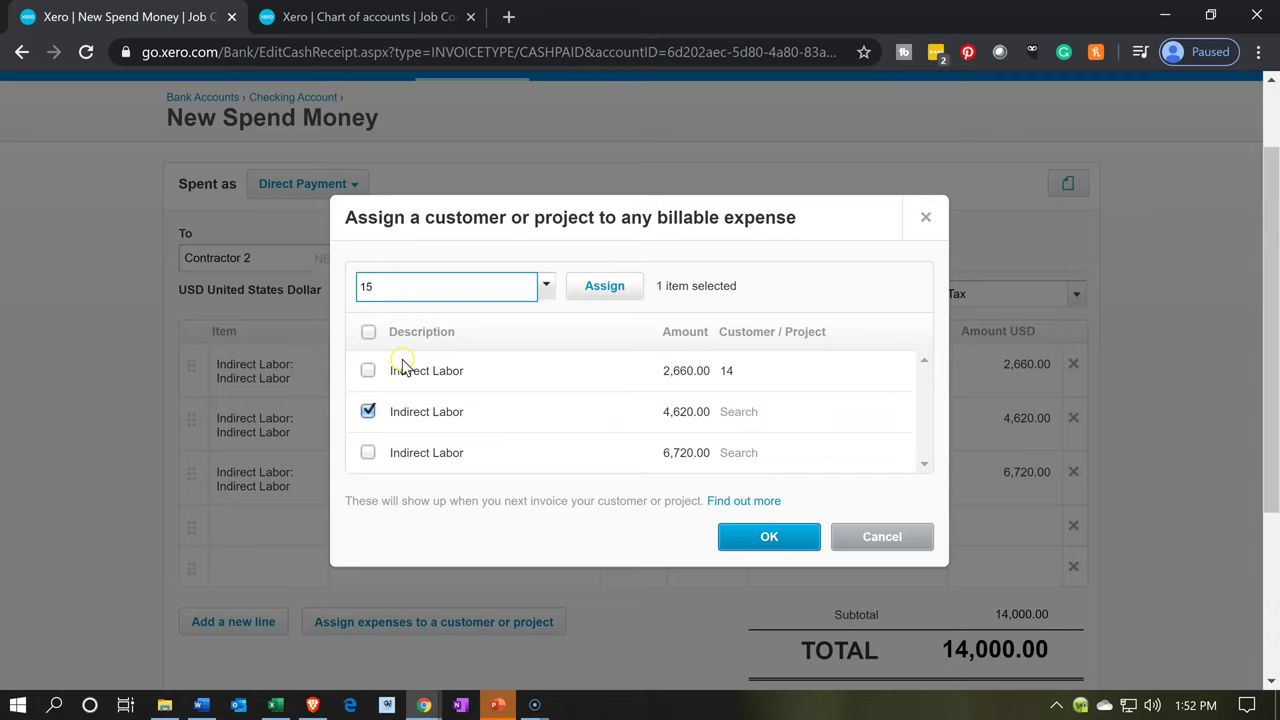
{"action": "left_click", "coordinate": [603, 300]}
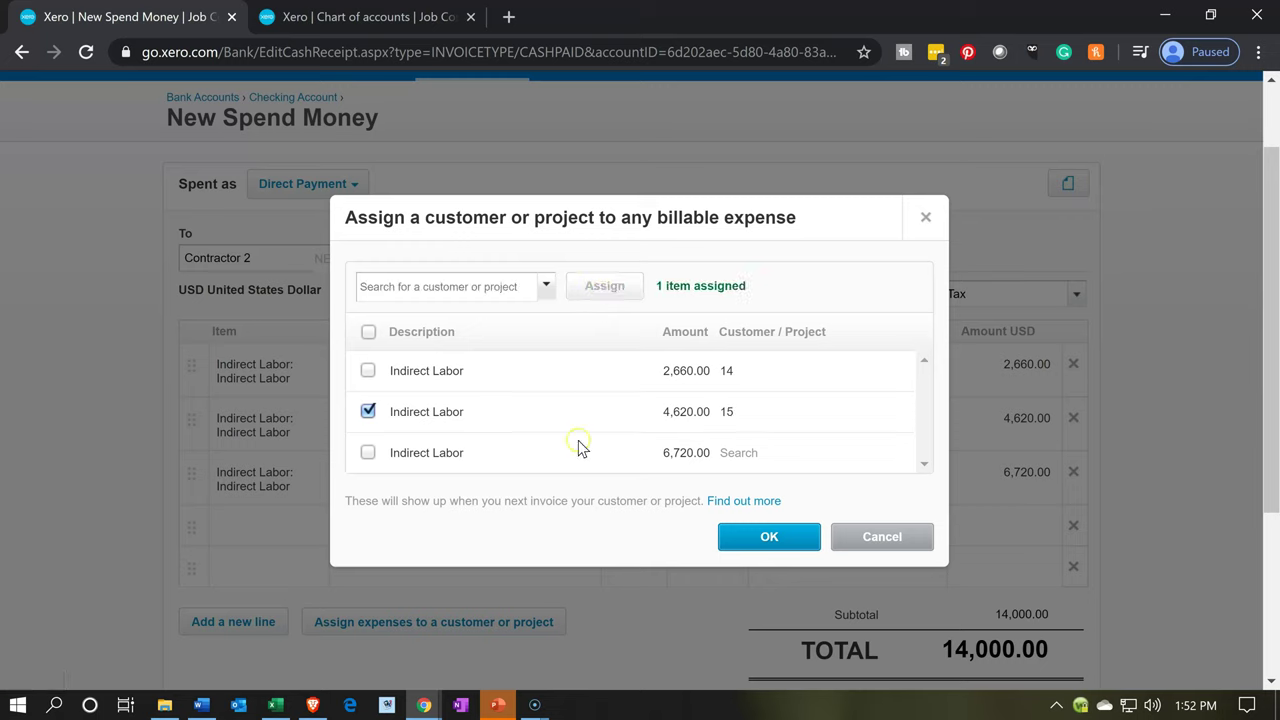
Assign only the 6,720.00 Indirect Labor line to project 16 and confirm the project assignments.
{"action": "left_click", "coordinate": [370, 414]}
{"action": "left_click", "coordinate": [369, 453]}
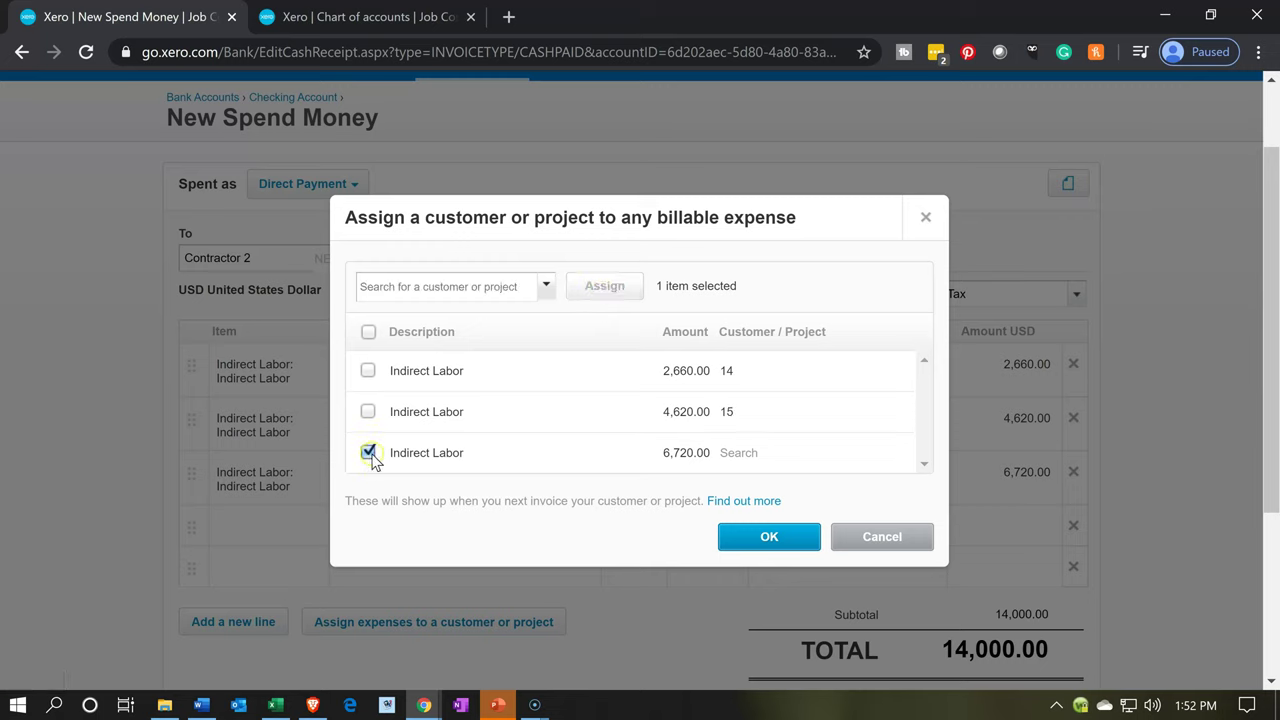
{"action": "left_click", "coordinate": [410, 284]}
{"action": "type", "text": "16"}
{"action": "left_click", "coordinate": [422, 364]}
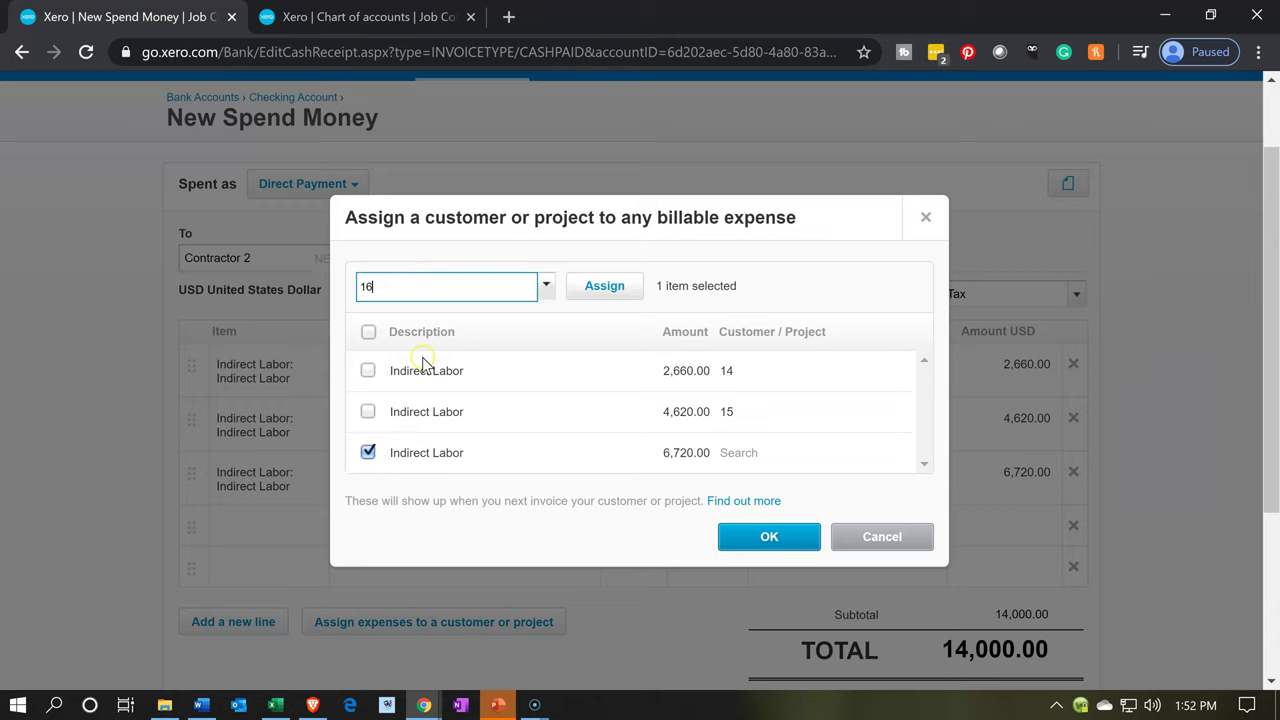
{"action": "left_click", "coordinate": [595, 292]}
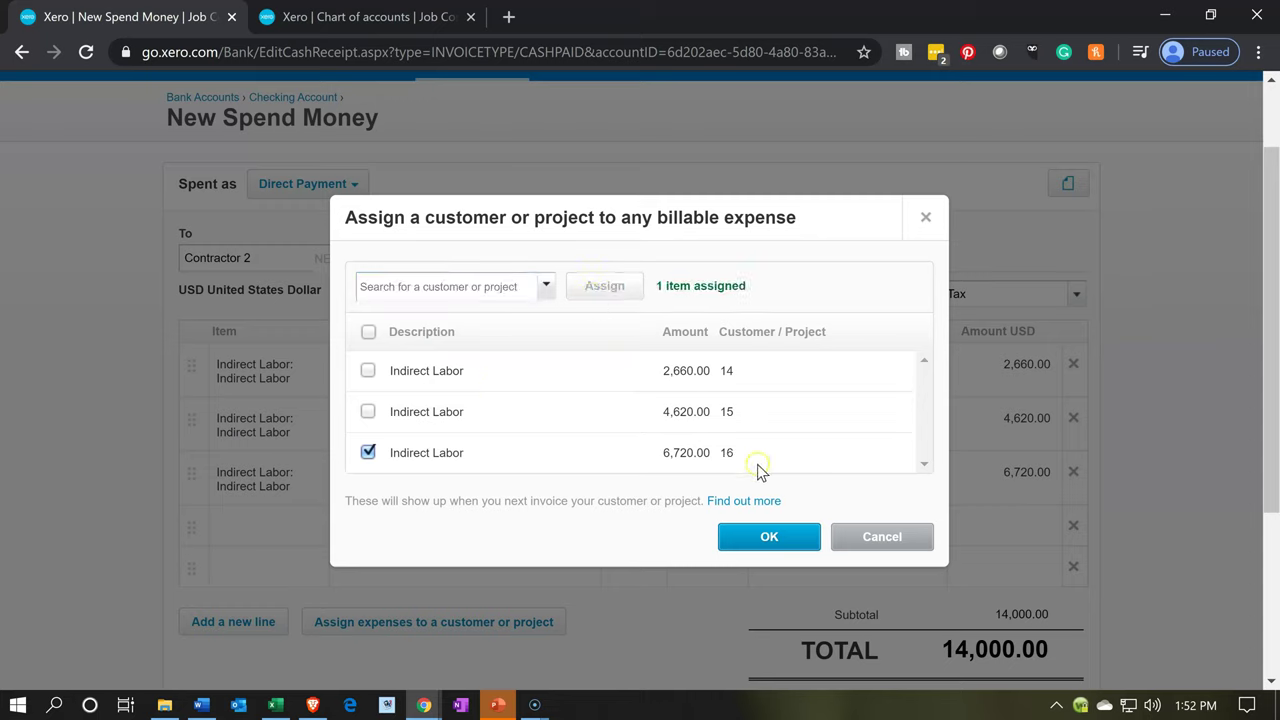
{"action": "left_click", "coordinate": [753, 540]}
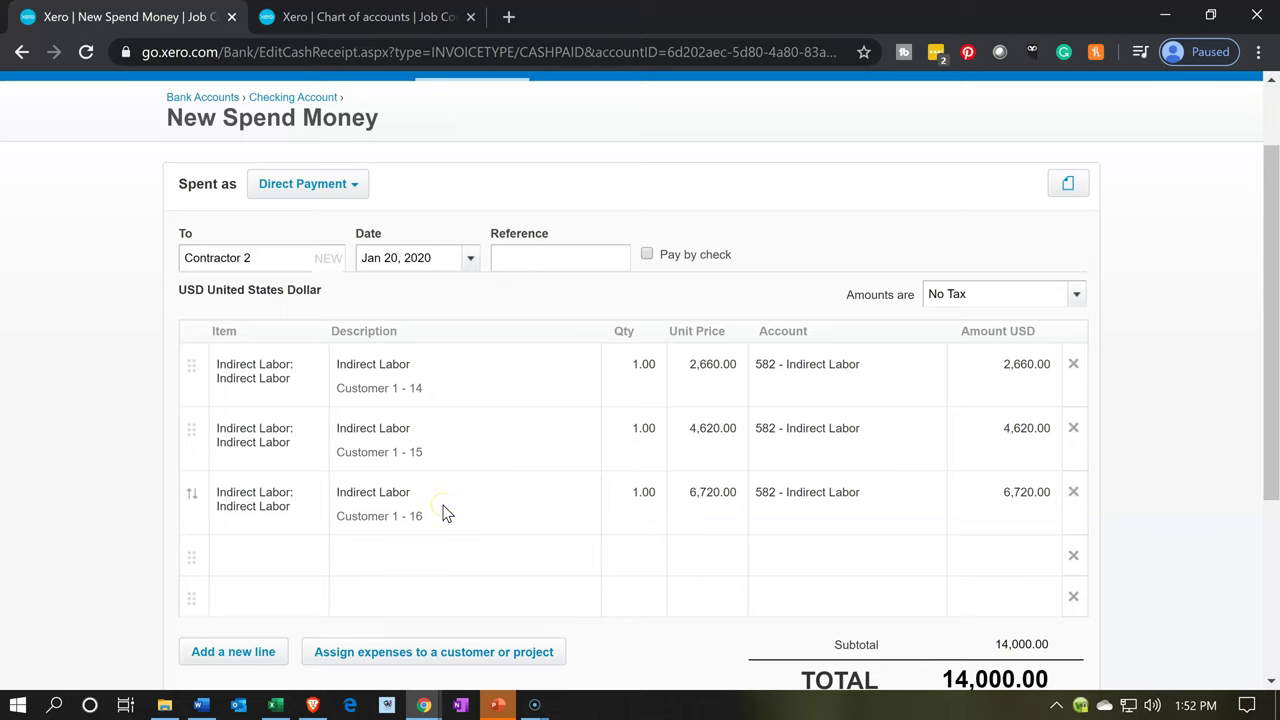
{"action": "scroll", "coordinate": [445, 512], "scroll_direction": "down", "scroll_amount": 1}
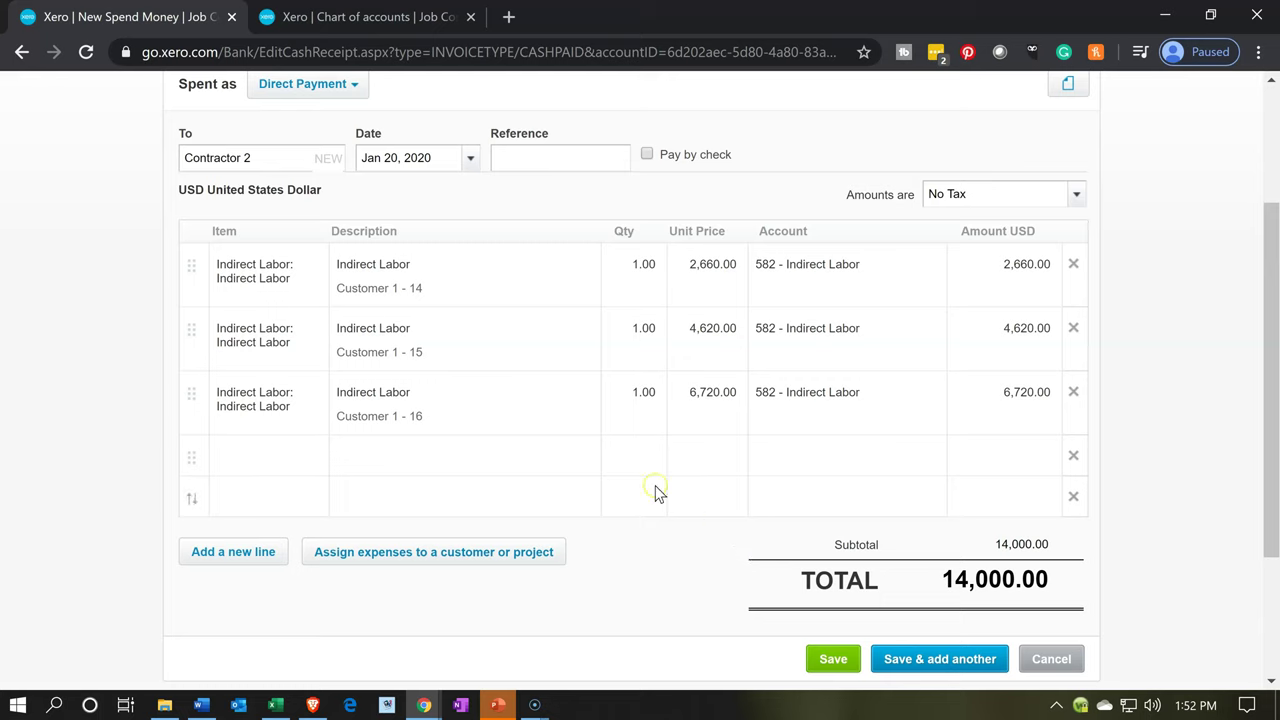
{"action": "left_click", "coordinate": [480, 355]}
{"action": "scroll", "coordinate": [479, 350], "scroll_direction": "up", "scroll_amount": 1}
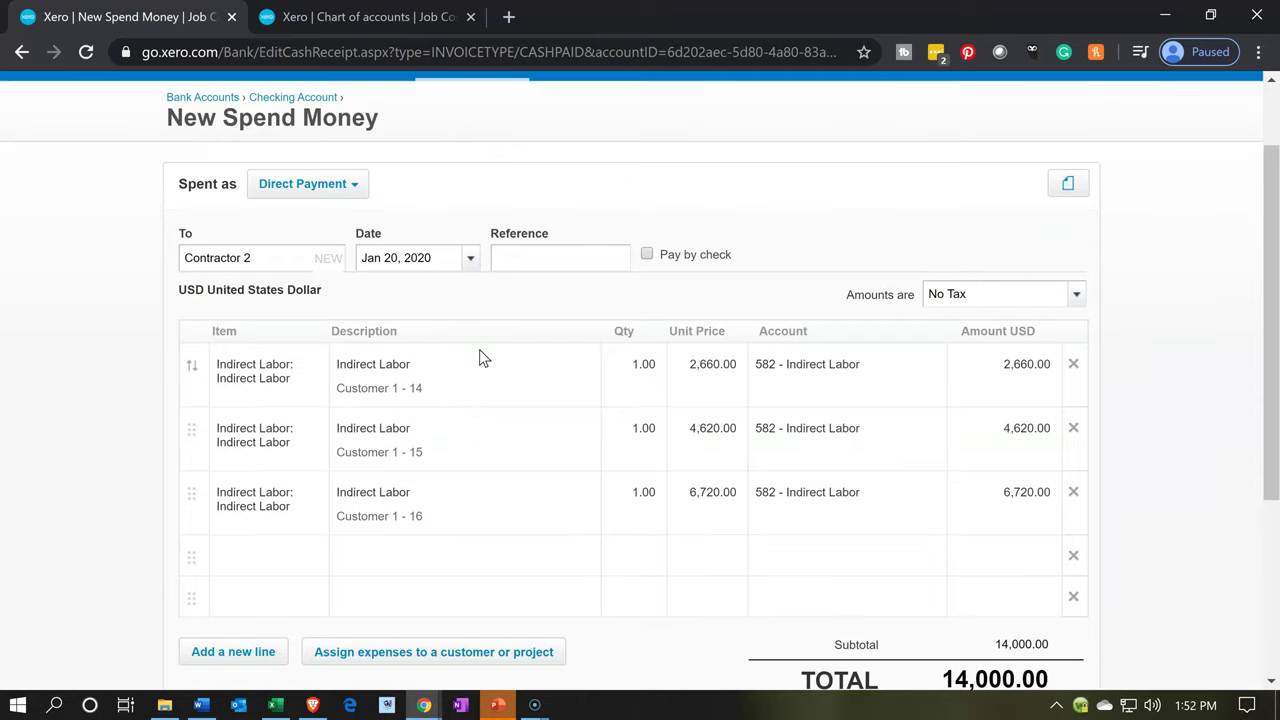
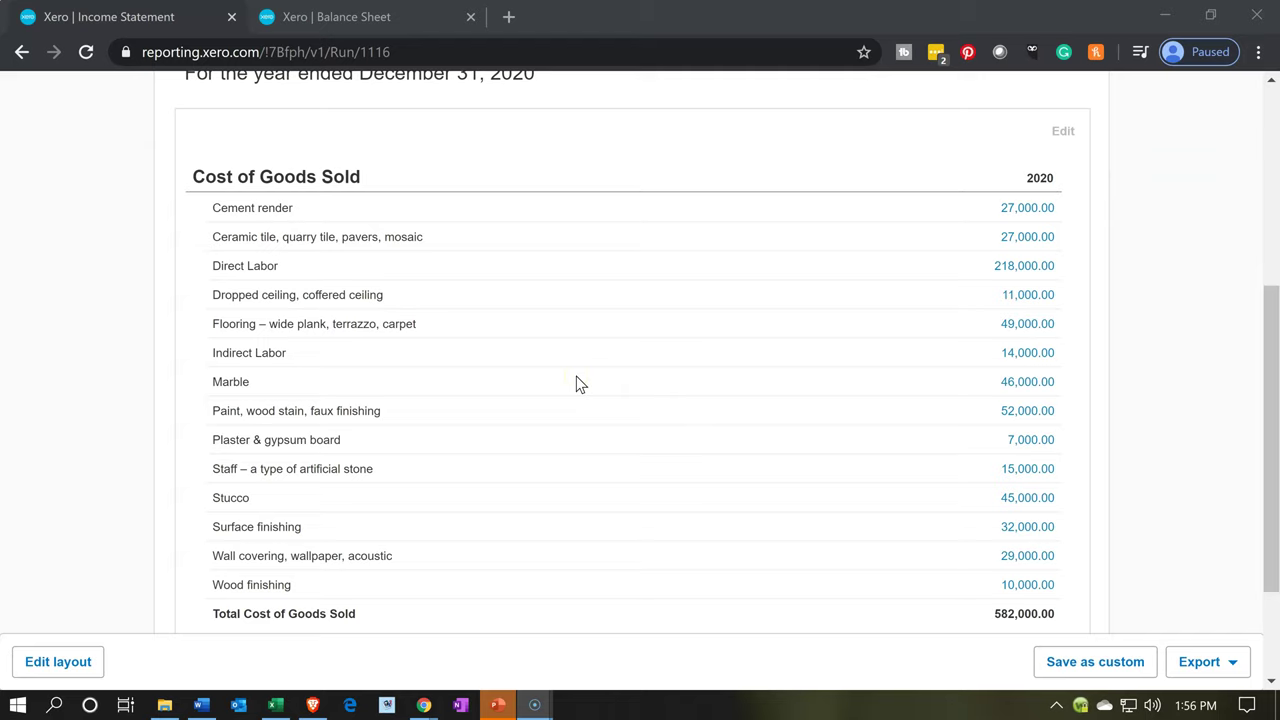
Duplicate the Income Statement browser tab and return to the original one.
{"action": "left_click", "coordinate": [551, 356]}
{"action": "right_click", "coordinate": [140, 19]}
{"action": "key", "text": "Escape"}
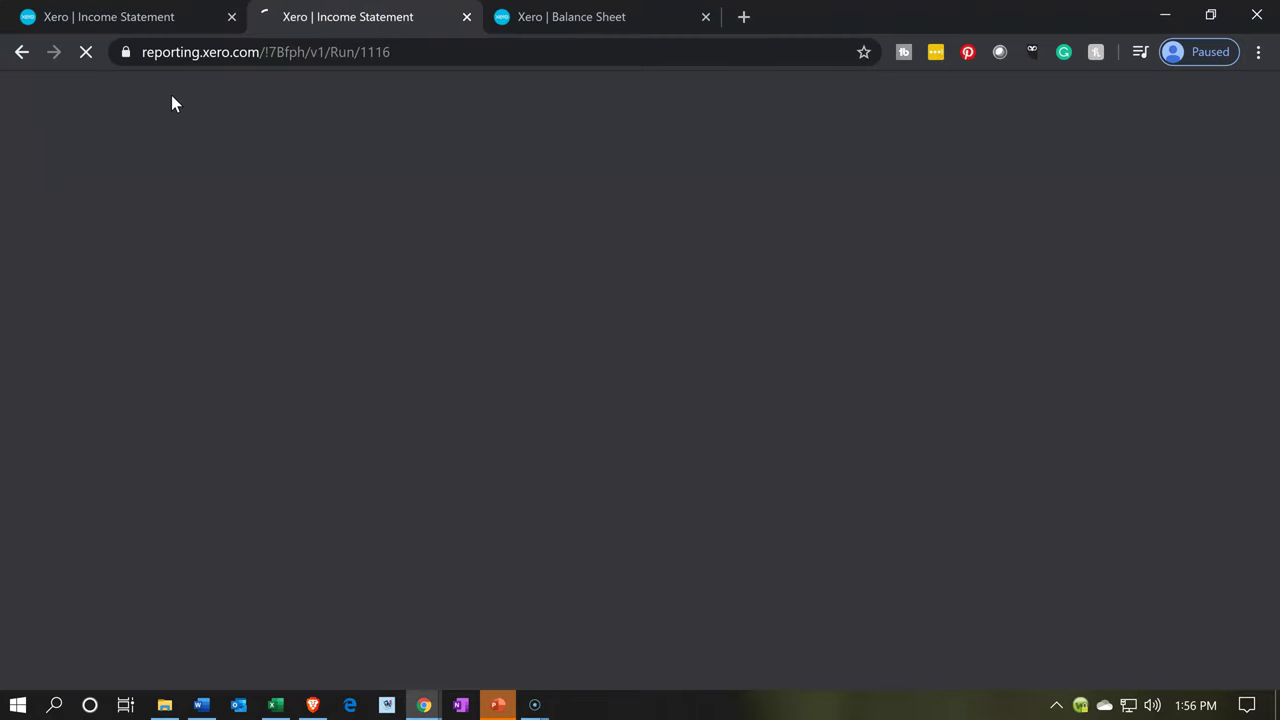
{"action": "left_click", "coordinate": [118, 23]}
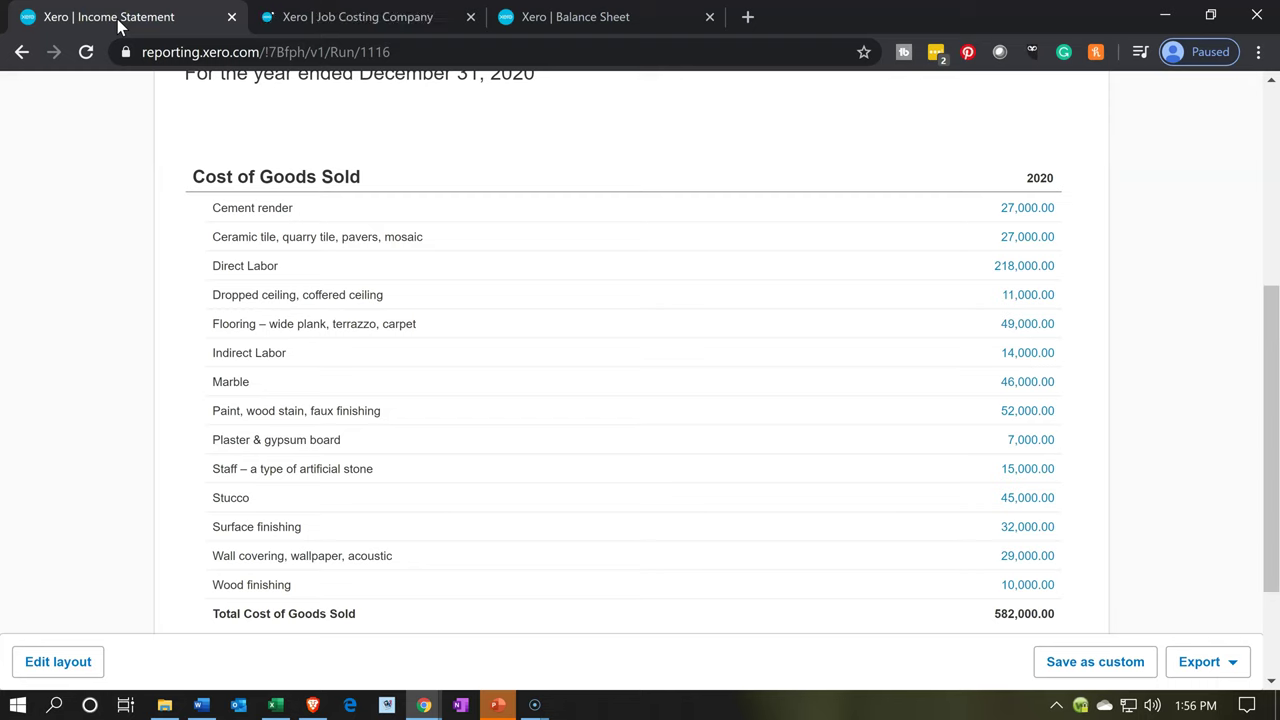
Go to the in-progress projects in the original browser tab and open Customer 1's project 15.
{"action": "scroll", "coordinate": [187, 394], "scroll_direction": "up", "scroll_amount": 4}
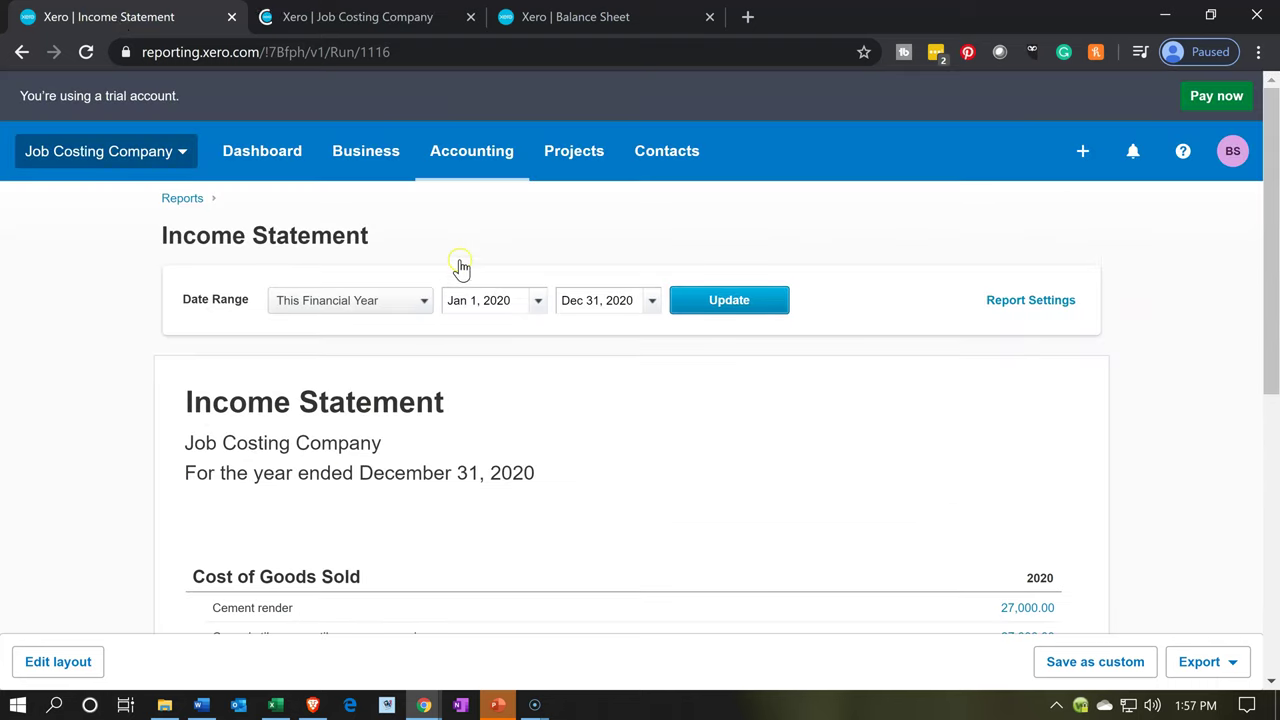
{"action": "left_click", "coordinate": [557, 163]}
{"action": "left_click", "coordinate": [586, 216]}
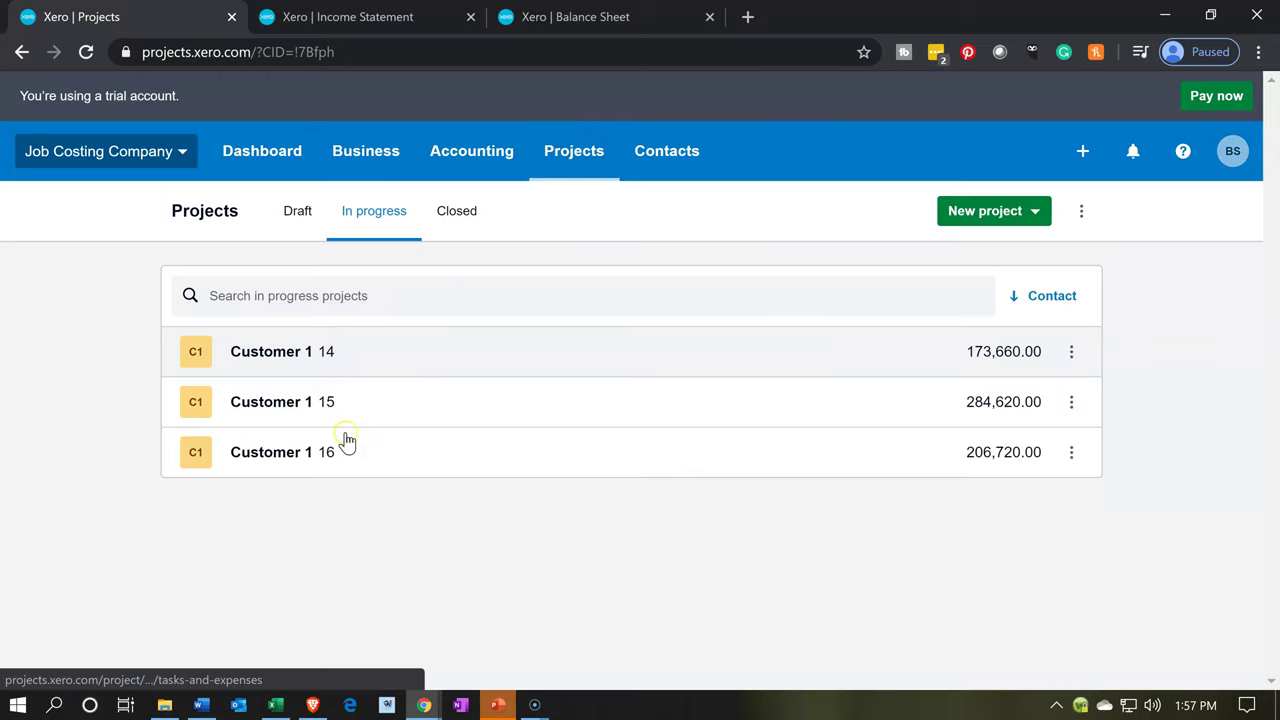
{"action": "left_click", "coordinate": [289, 417]}
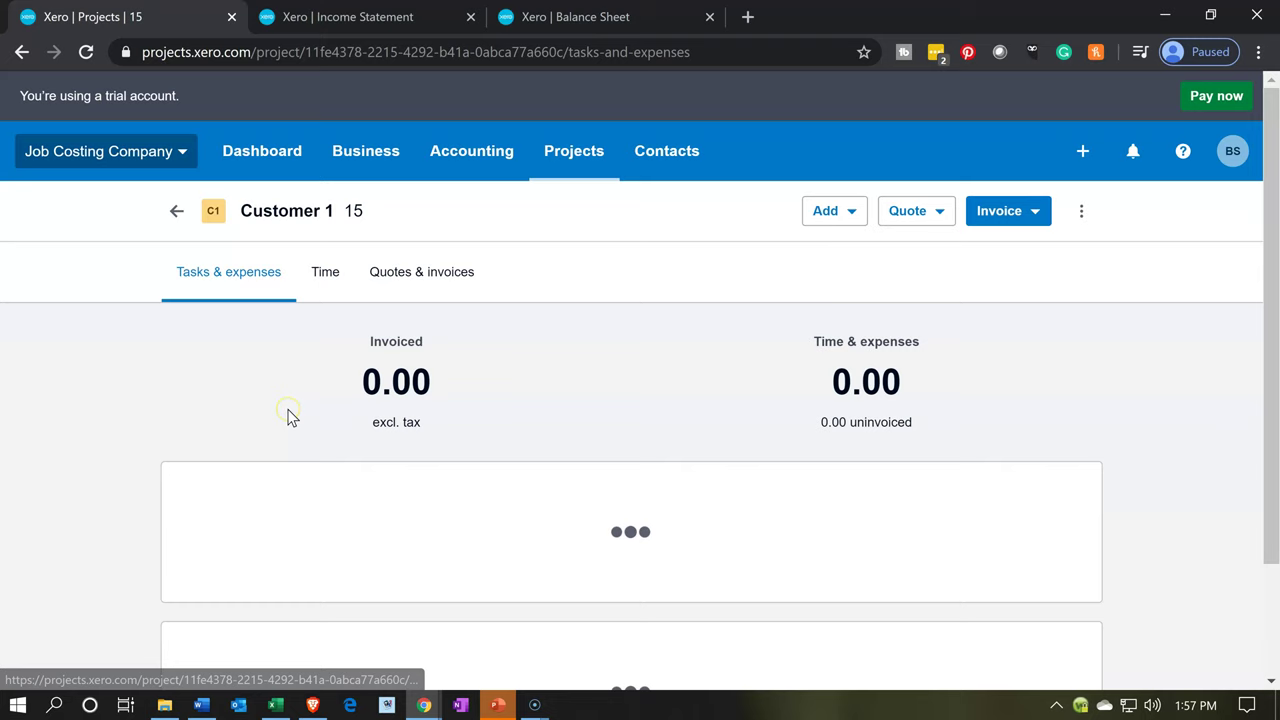
Examine project 15's list of untracked expenses, including the available actions for its Indirect Labor expense.
{"action": "scroll", "coordinate": [288, 416], "scroll_direction": "down", "scroll_amount": 3}
{"action": "scroll", "coordinate": [288, 418], "scroll_direction": "down", "scroll_amount": 3}
{"action": "scroll", "coordinate": [288, 418], "scroll_direction": "down", "scroll_amount": 2}
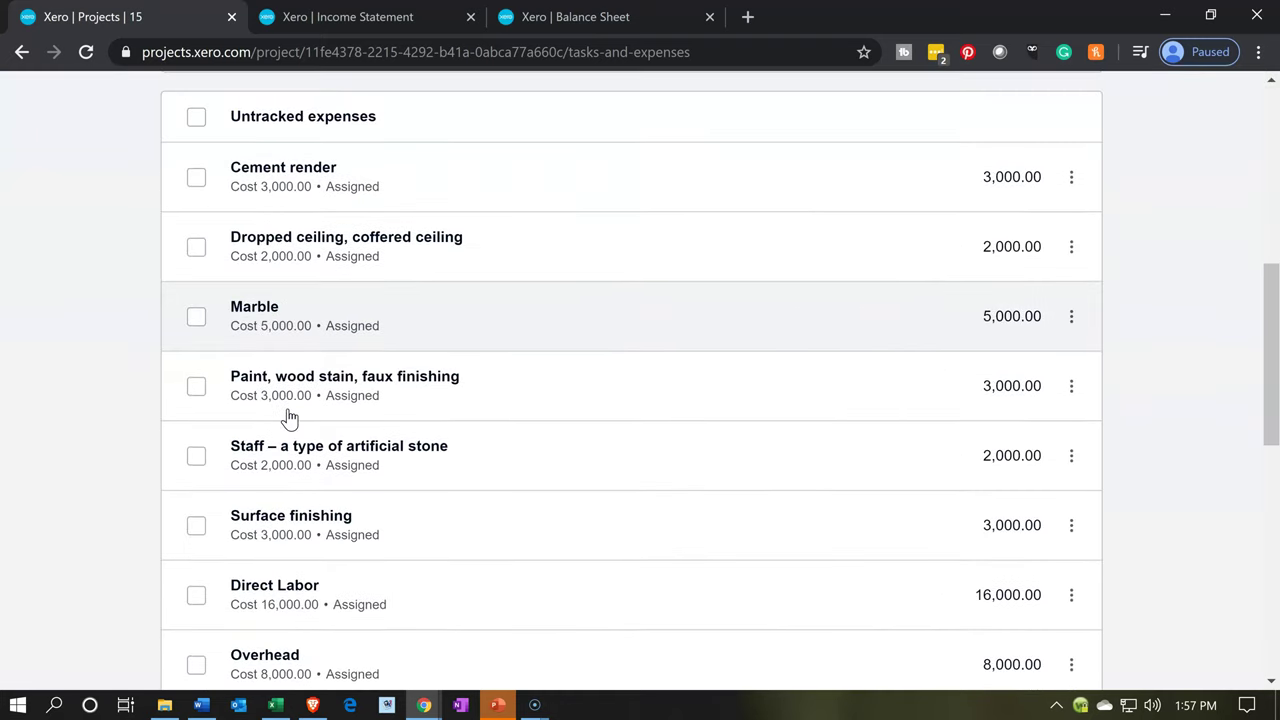
{"action": "scroll", "coordinate": [288, 418], "scroll_direction": "down", "scroll_amount": 4}
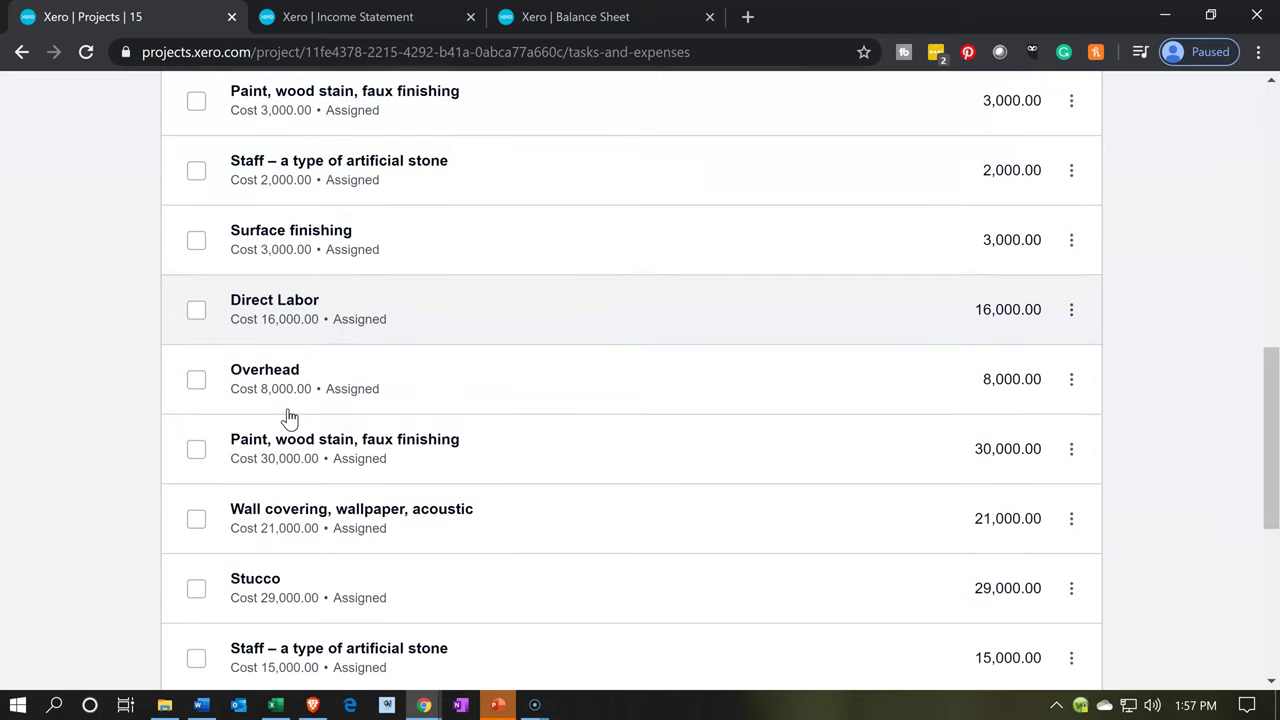
{"action": "scroll", "coordinate": [288, 418], "scroll_direction": "down", "scroll_amount": 2}
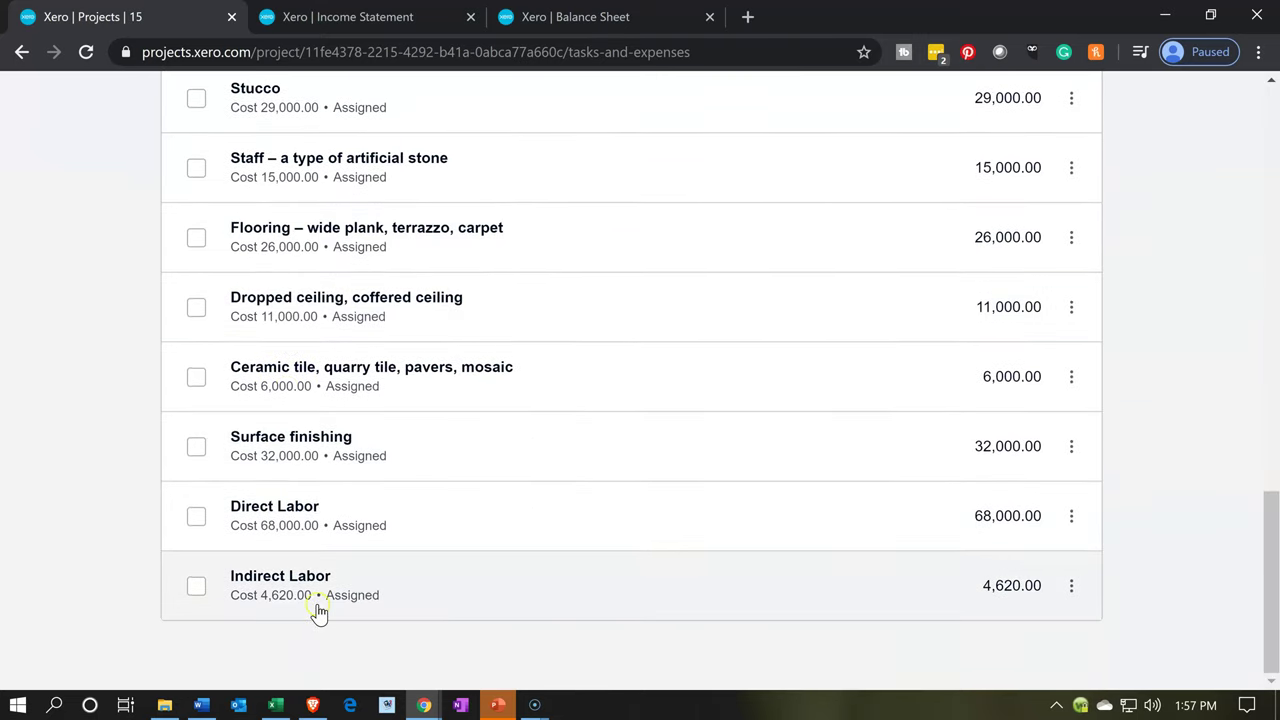
{"action": "left_click", "coordinate": [1071, 590]}
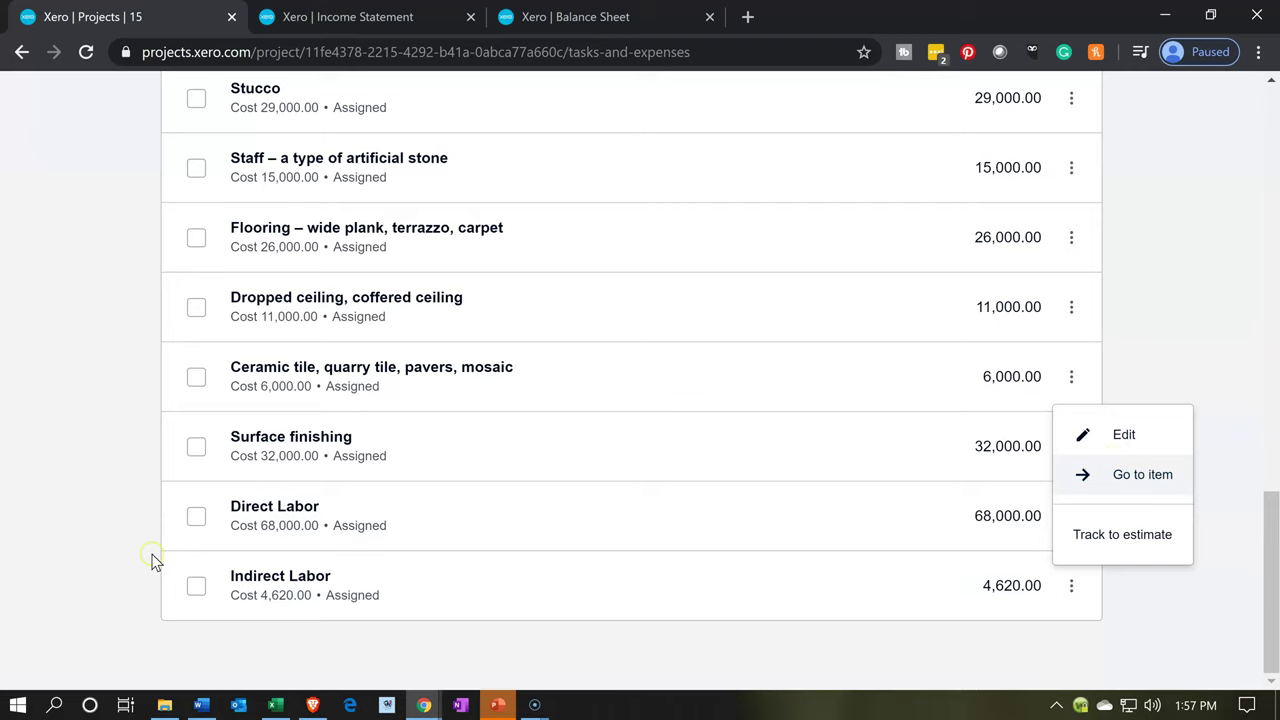
{"action": "scroll", "coordinate": [155, 562], "scroll_direction": "up", "scroll_amount": 3}
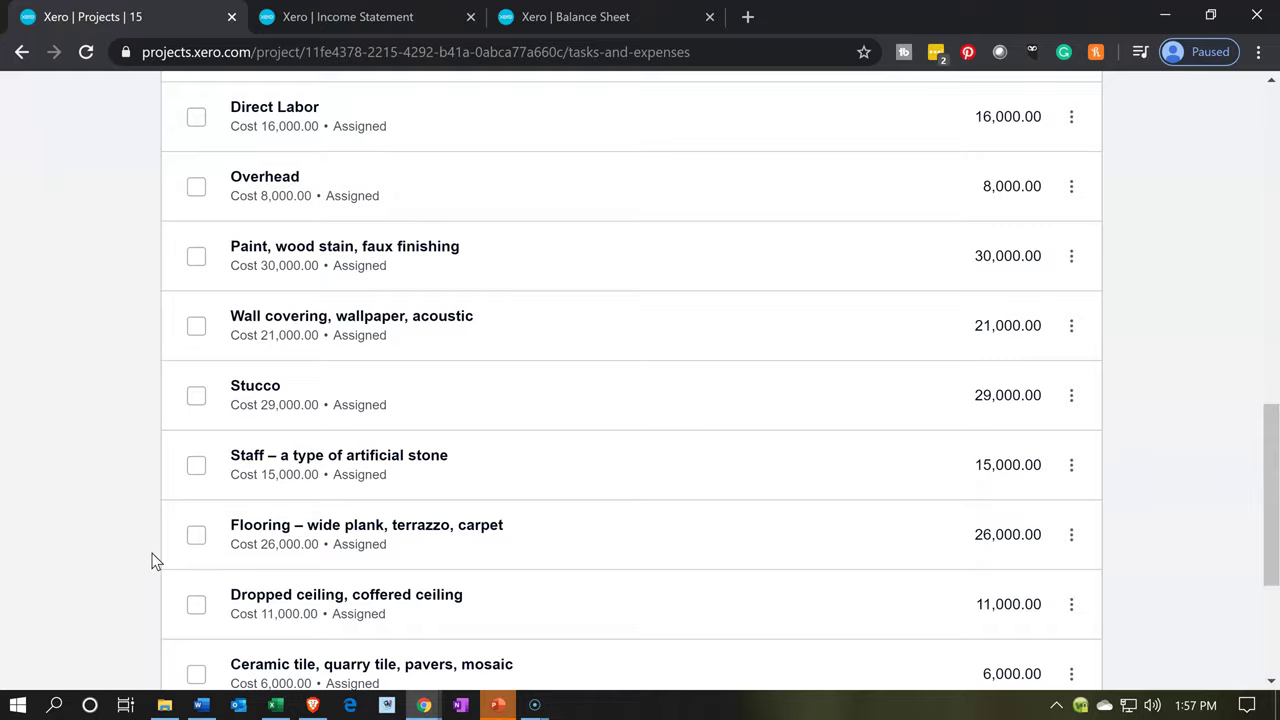
{"action": "scroll", "coordinate": [155, 562], "scroll_direction": "up", "scroll_amount": 5}
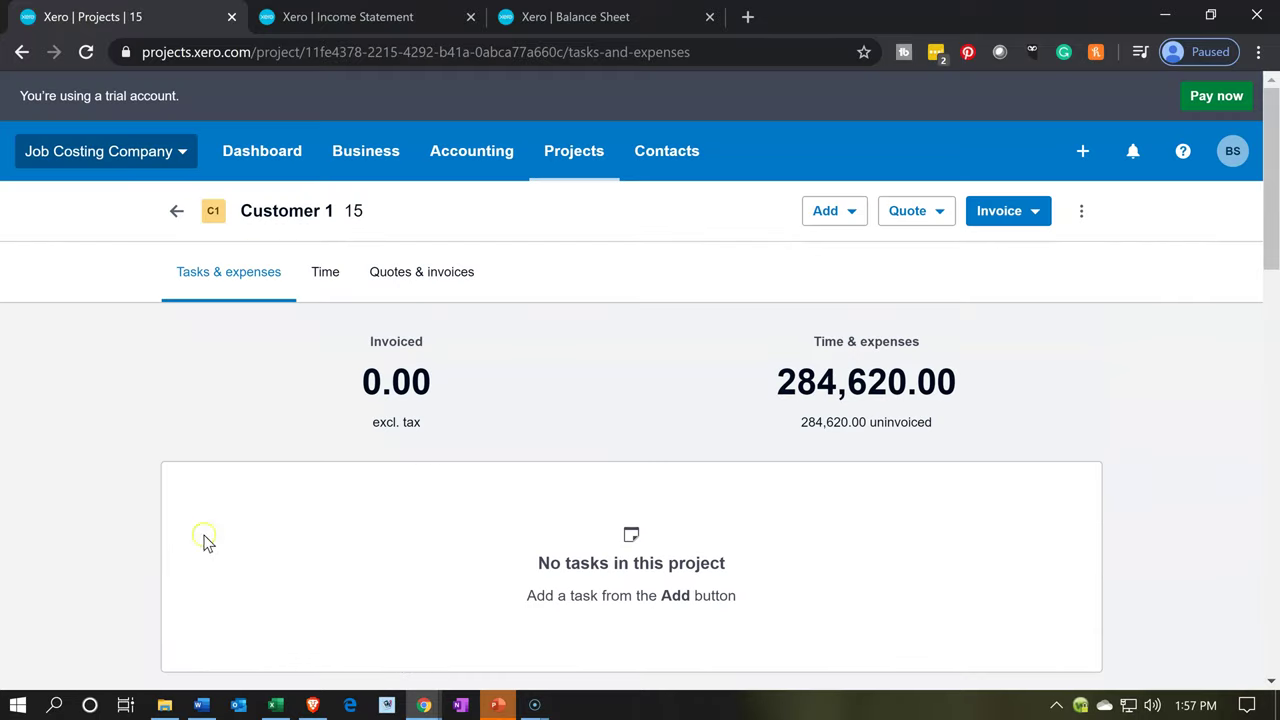
Open the Project Details report from the company's list of reports.
{"action": "left_click", "coordinate": [437, 155]}
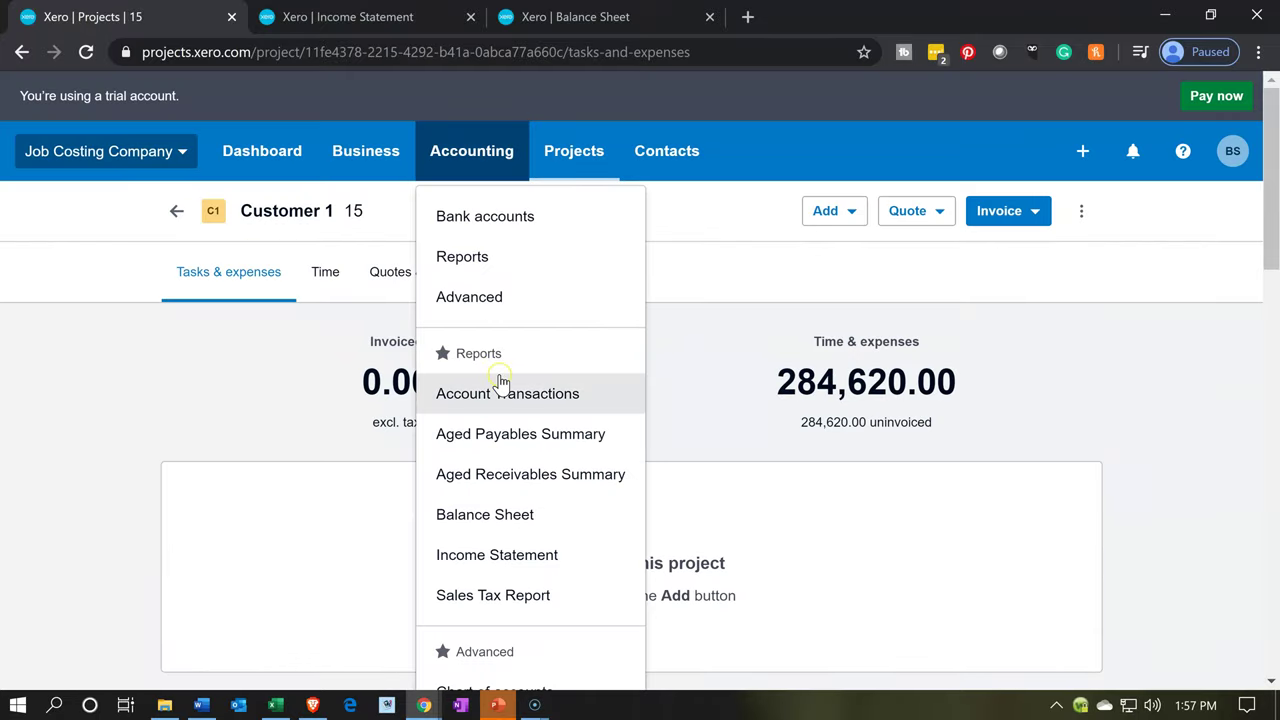
{"action": "scroll", "coordinate": [502, 386], "scroll_direction": "down", "scroll_amount": 1}
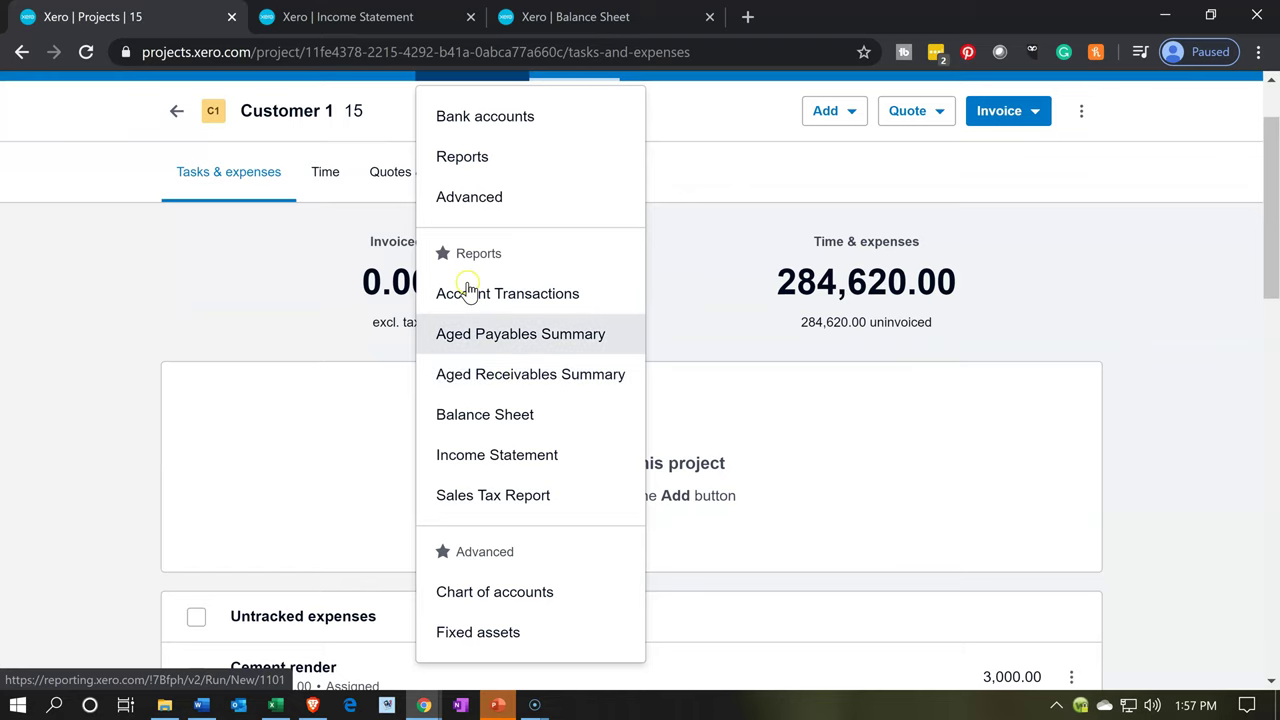
{"action": "left_click", "coordinate": [459, 157]}
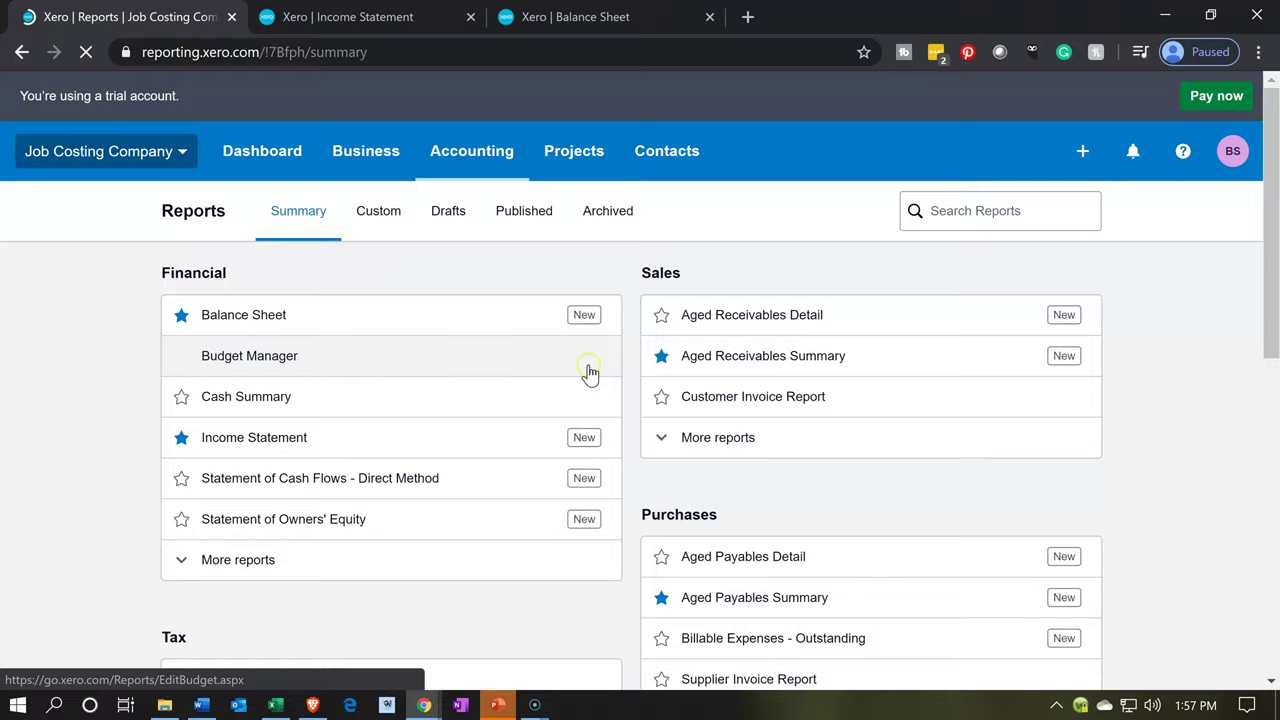
{"action": "scroll", "coordinate": [590, 372], "scroll_direction": "down", "scroll_amount": 6}
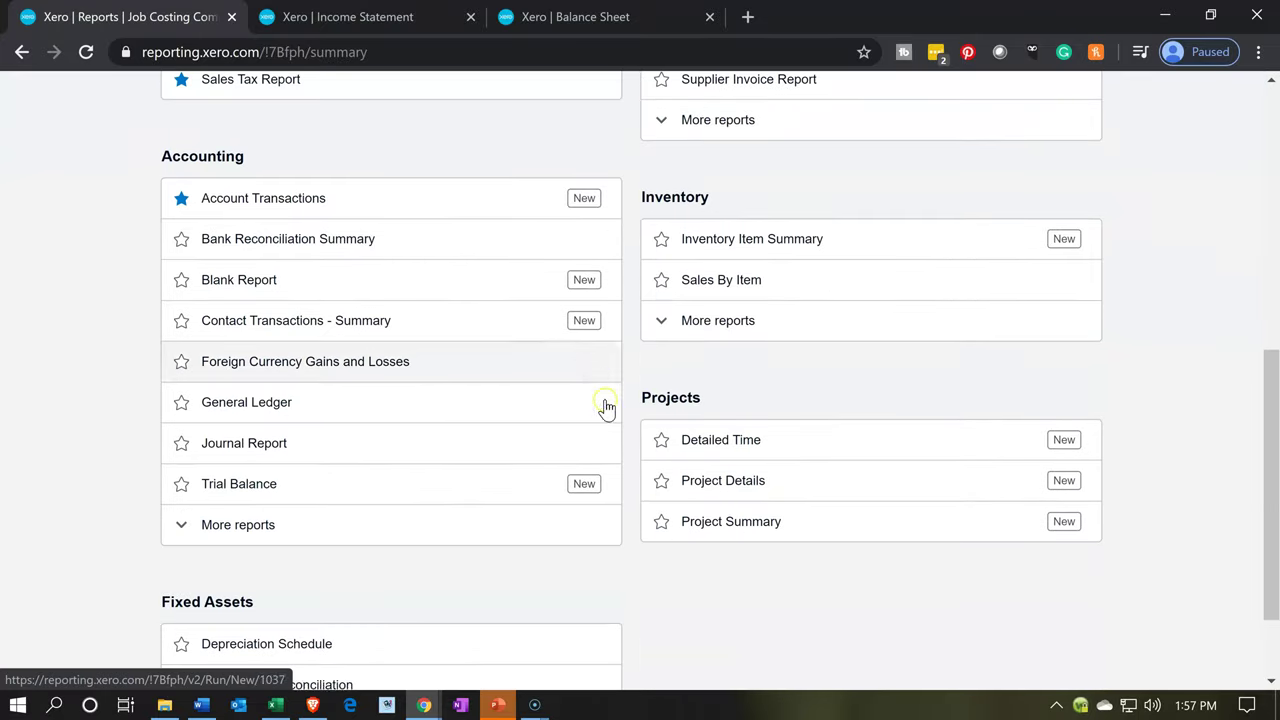
{"action": "left_click", "coordinate": [704, 481]}
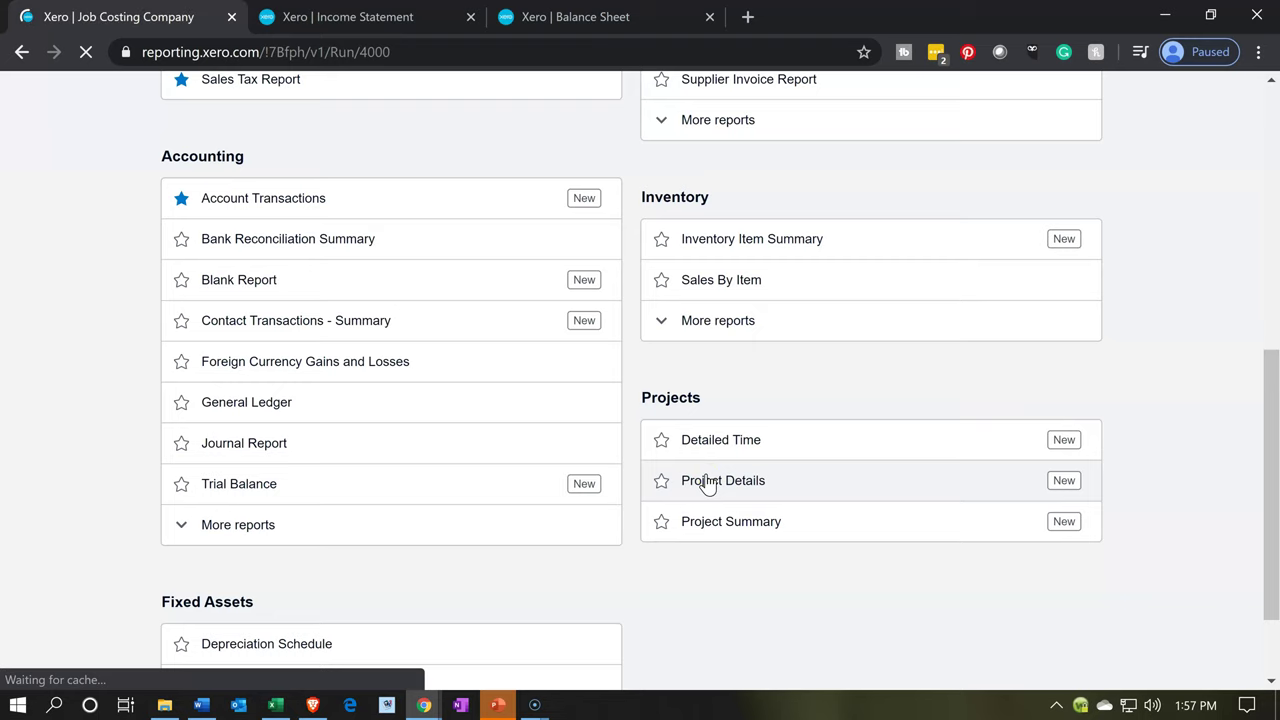
Run the Project Details report for all project states and review the expense lines under project 14.
{"action": "left_click", "coordinate": [541, 302]}
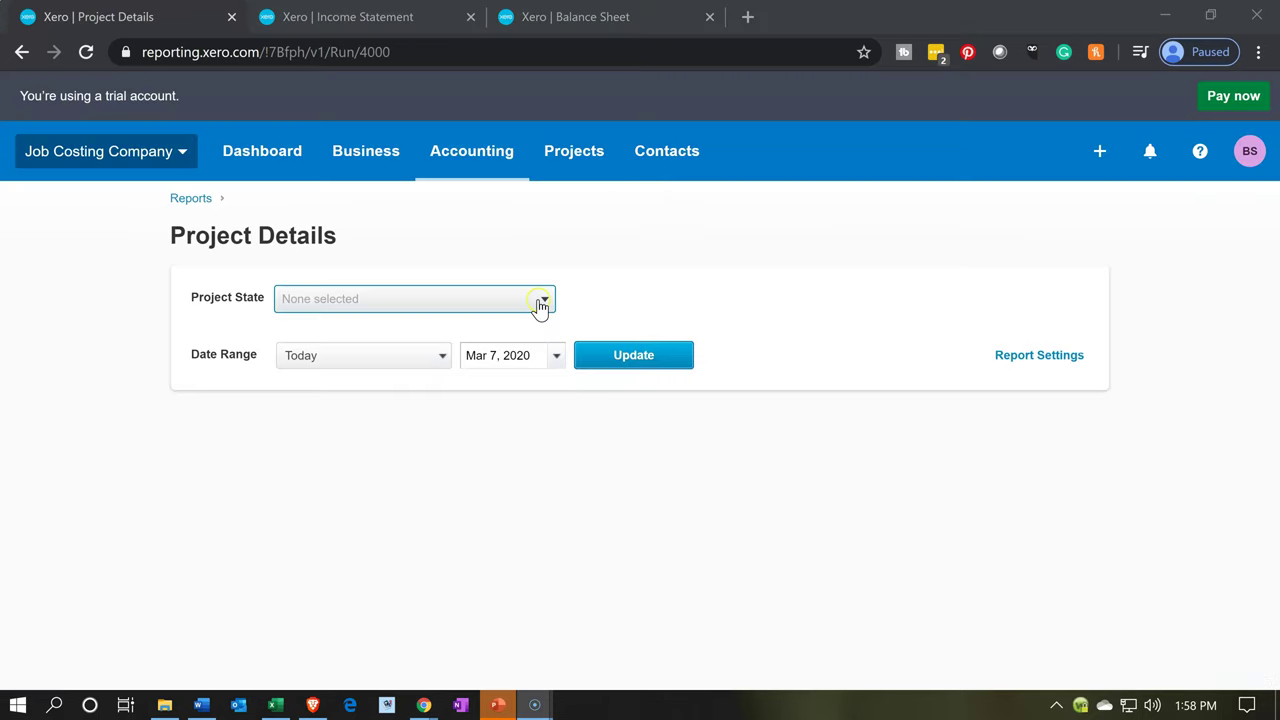
{"action": "left_click", "coordinate": [541, 302]}
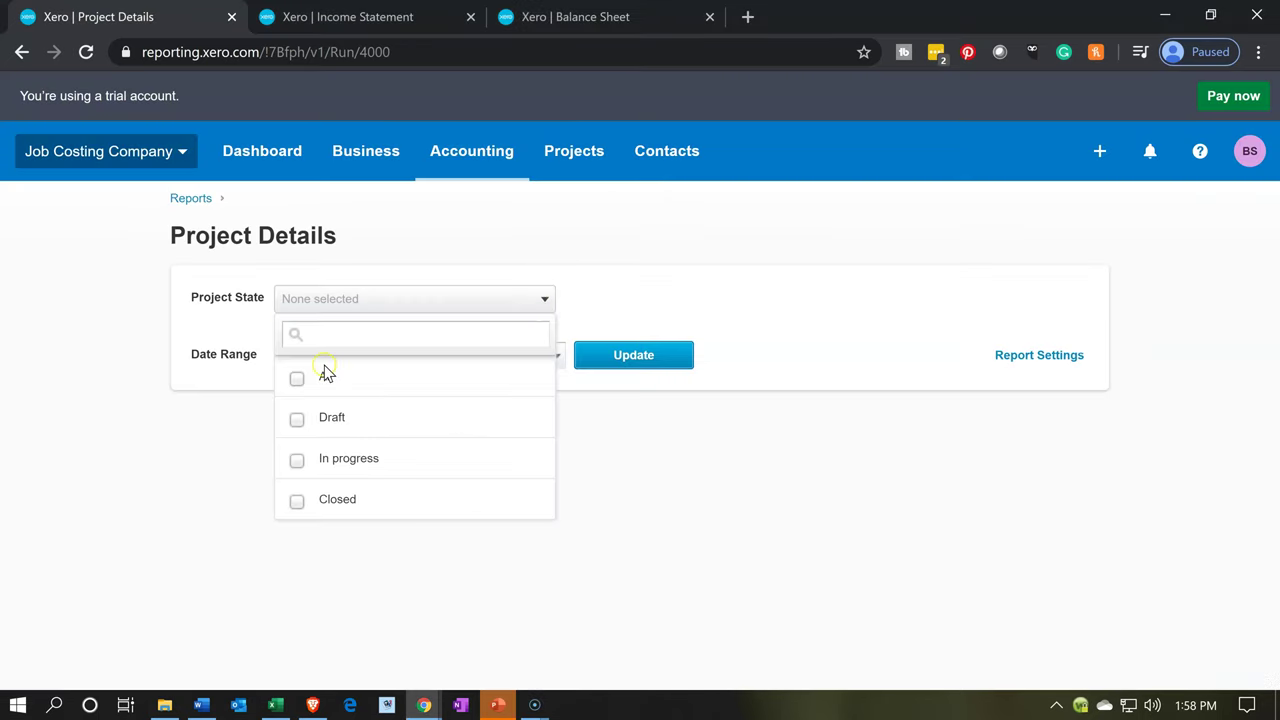
{"action": "left_click", "coordinate": [326, 372]}
{"action": "left_click", "coordinate": [615, 370]}
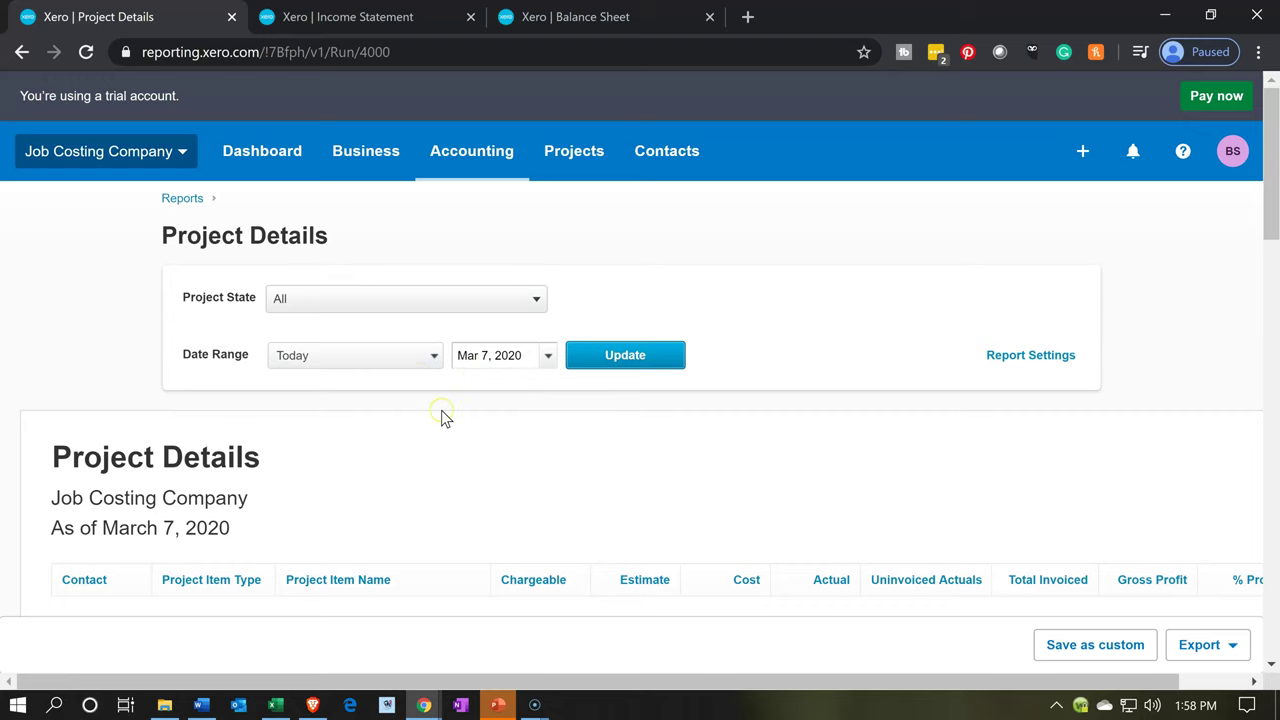
{"action": "scroll", "coordinate": [441, 412], "scroll_direction": "down", "scroll_amount": 3}
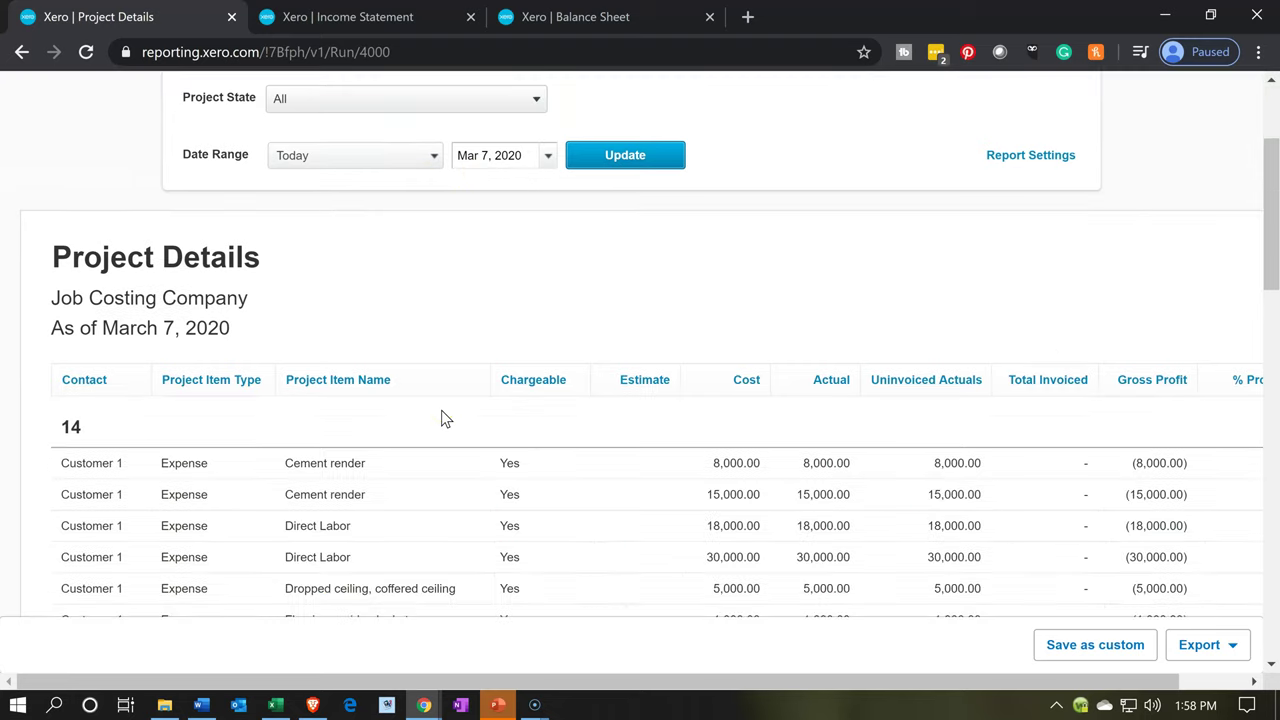
{"action": "left_click", "coordinate": [370, 460]}
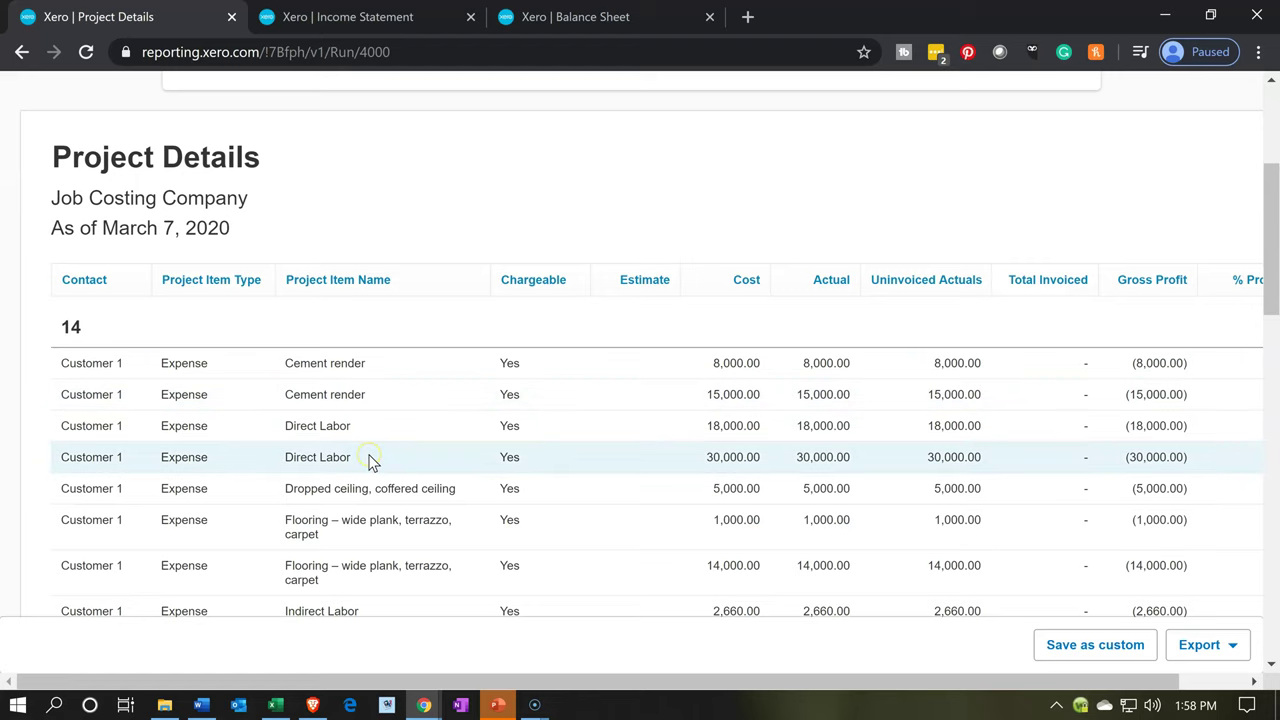
Add the Date column to the Project Details report and update the report.
{"action": "scroll", "coordinate": [370, 460], "scroll_direction": "up", "scroll_amount": 3}
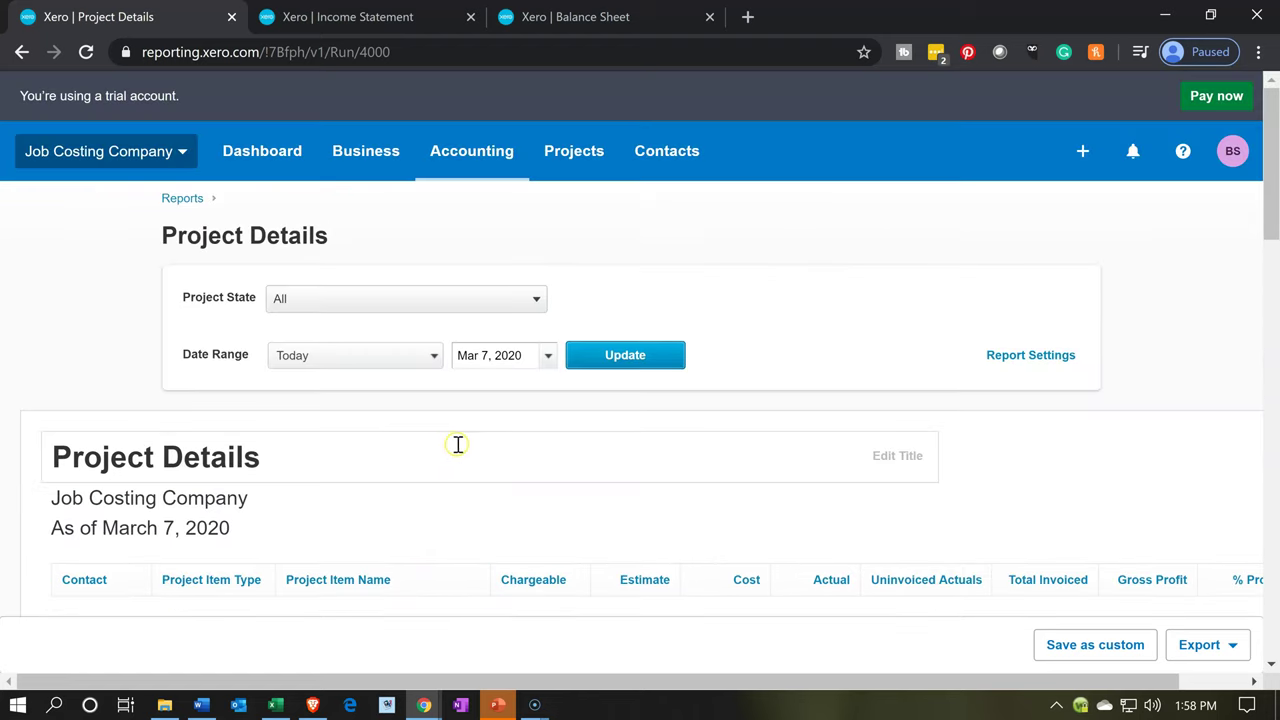
{"action": "left_click", "coordinate": [1029, 362]}
{"action": "scroll", "coordinate": [857, 414], "scroll_direction": "down", "scroll_amount": 1}
{"action": "scroll", "coordinate": [480, 471], "scroll_direction": "down", "scroll_amount": 2}
{"action": "left_click", "coordinate": [346, 367]}
{"action": "left_click", "coordinate": [1006, 453]}
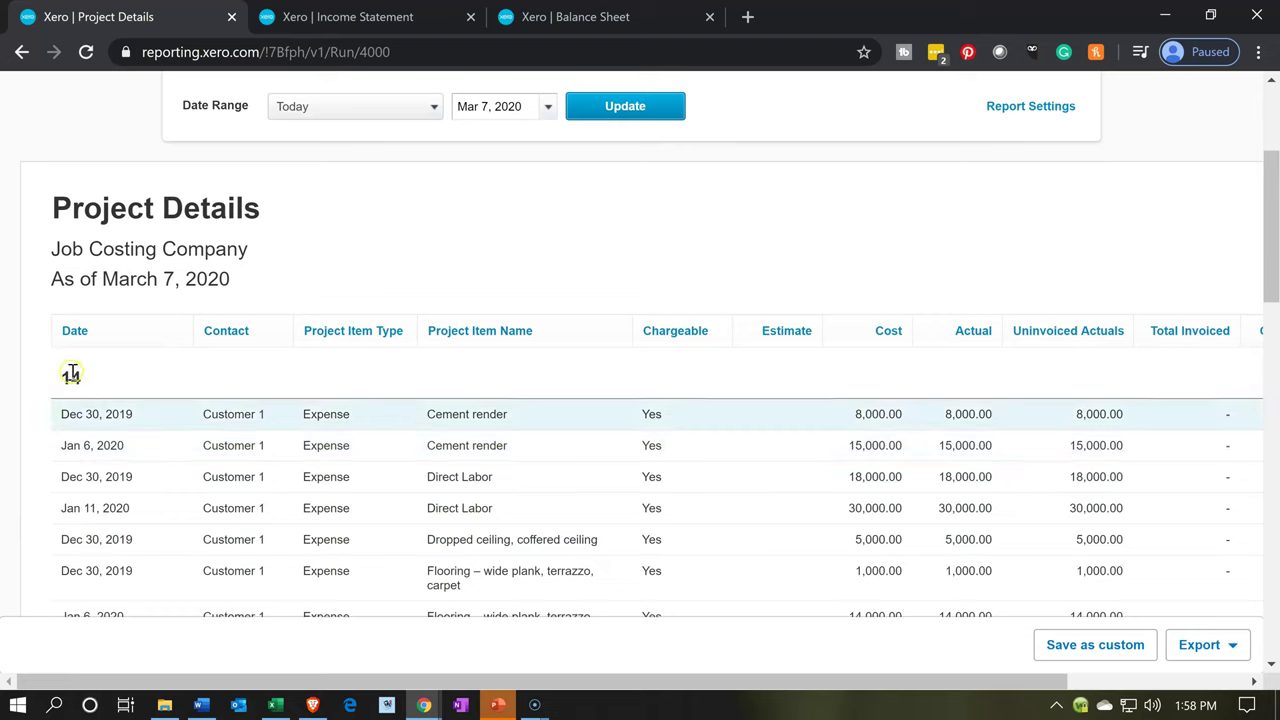
Sort the Project Details report by date in ascending order and review the expenses from project 14 through project 16.
{"action": "left_click", "coordinate": [80, 338]}
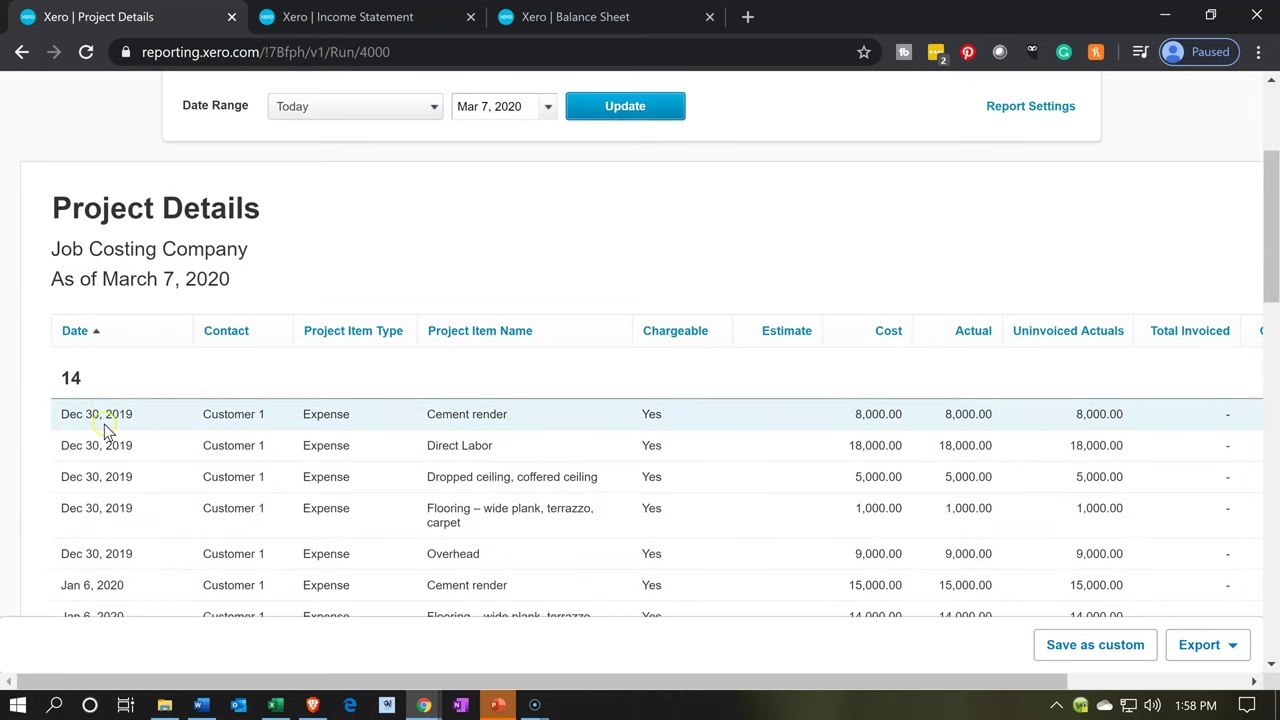
{"action": "scroll", "coordinate": [107, 428], "scroll_direction": "down", "scroll_amount": 1}
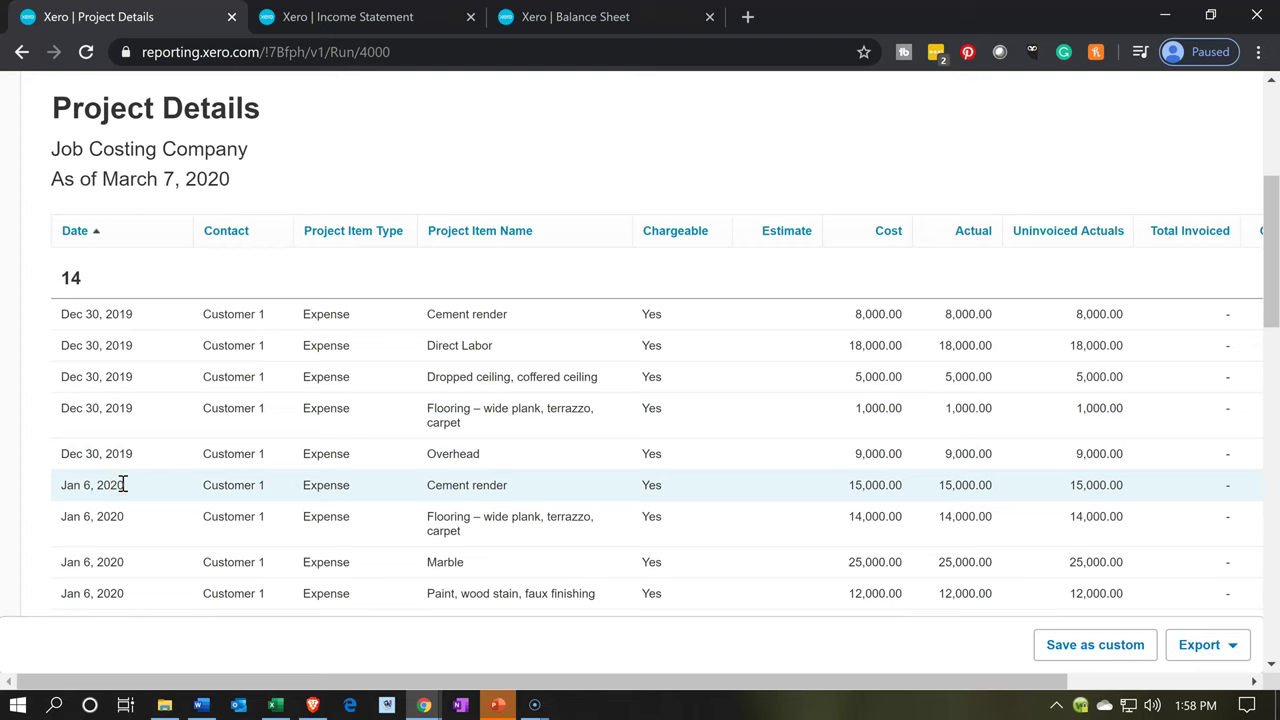
{"action": "scroll", "coordinate": [123, 485], "scroll_direction": "down", "scroll_amount": 5}
{"action": "scroll", "coordinate": [123, 489], "scroll_direction": "down", "scroll_amount": 6}
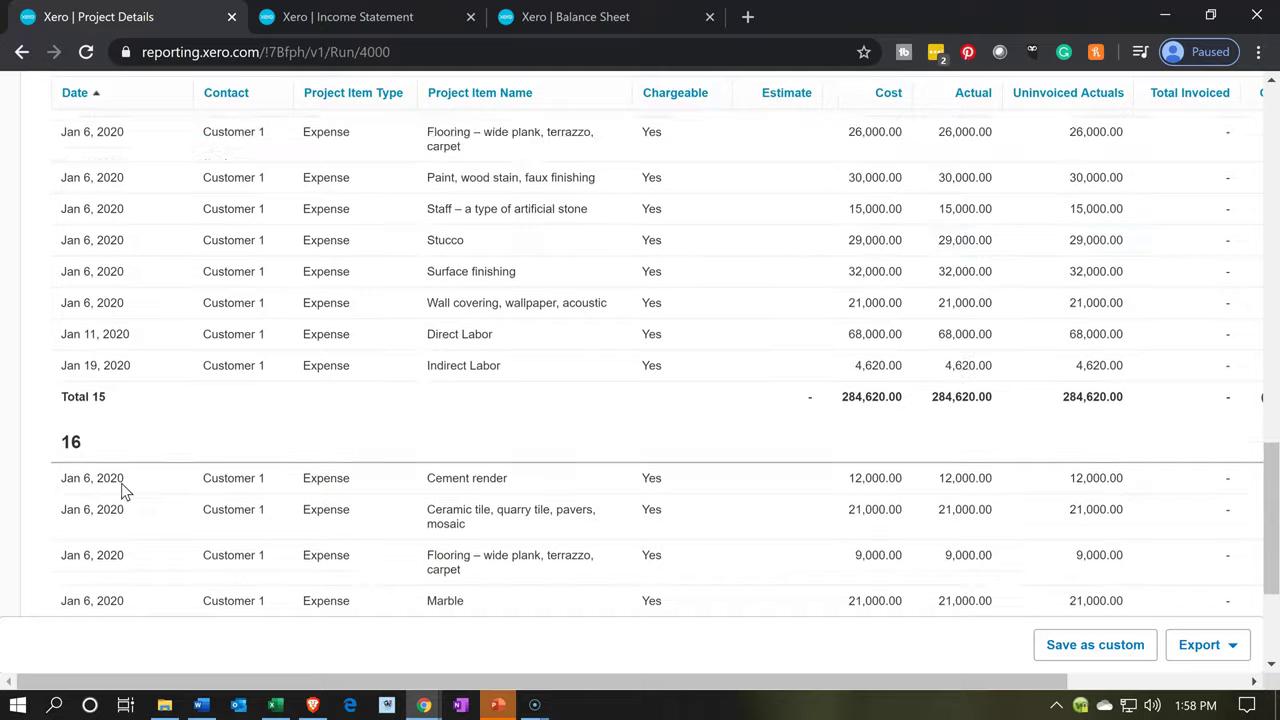
Add a Date filter in the Project Details report settings.
{"action": "scroll", "coordinate": [121, 483], "scroll_direction": "up", "scroll_amount": 11}
{"action": "scroll", "coordinate": [121, 483], "scroll_direction": "up", "scroll_amount": 4}
{"action": "left_click", "coordinate": [331, 474]}
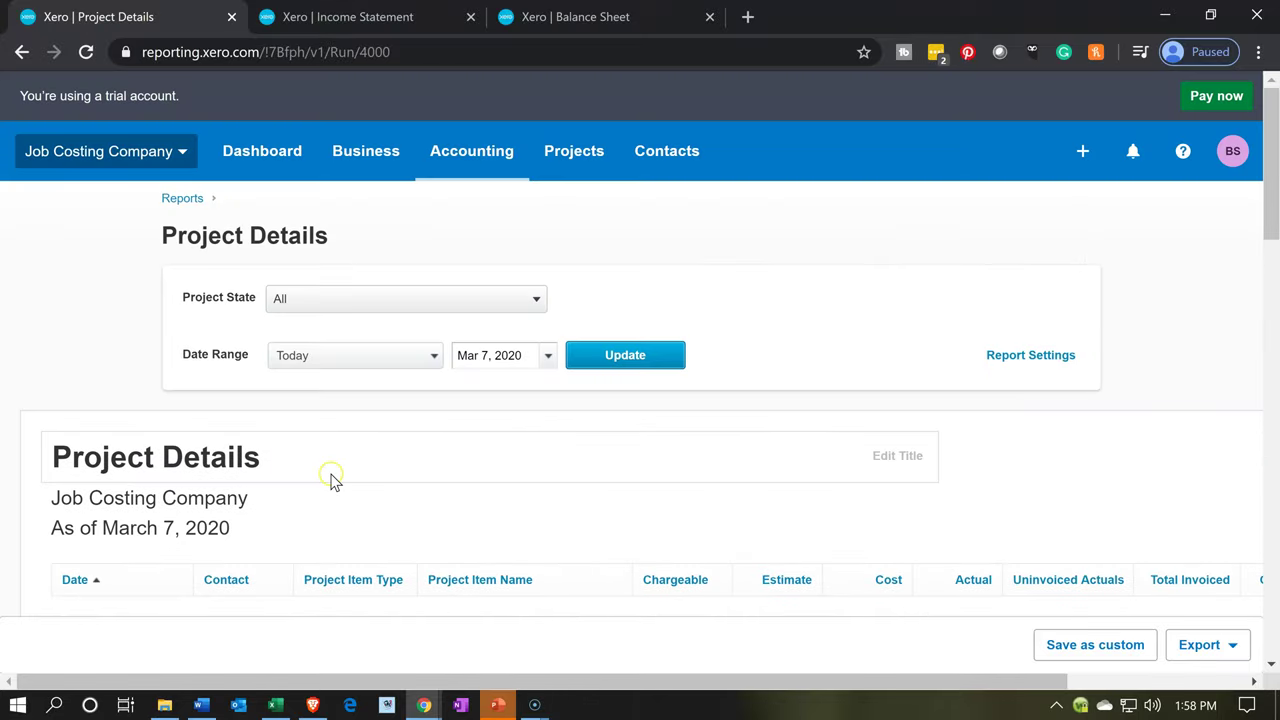
{"action": "left_click", "coordinate": [1036, 366]}
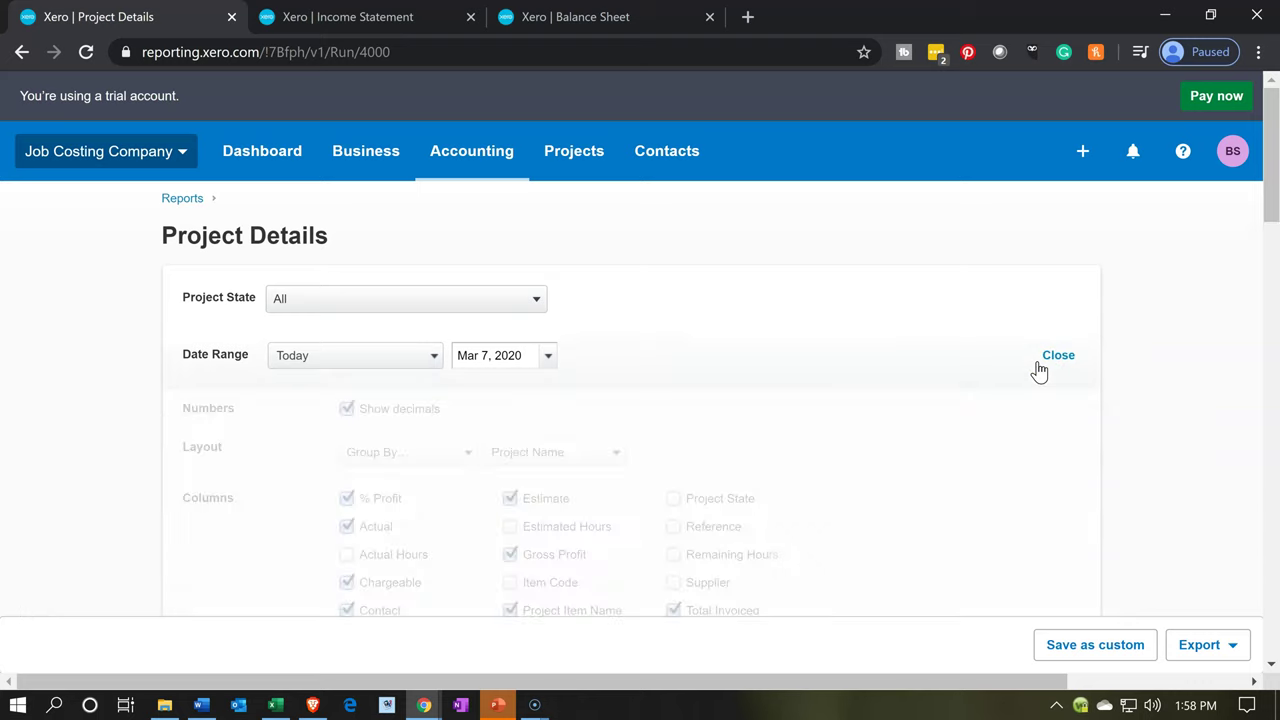
{"action": "scroll", "coordinate": [842, 427], "scroll_direction": "down", "scroll_amount": 2}
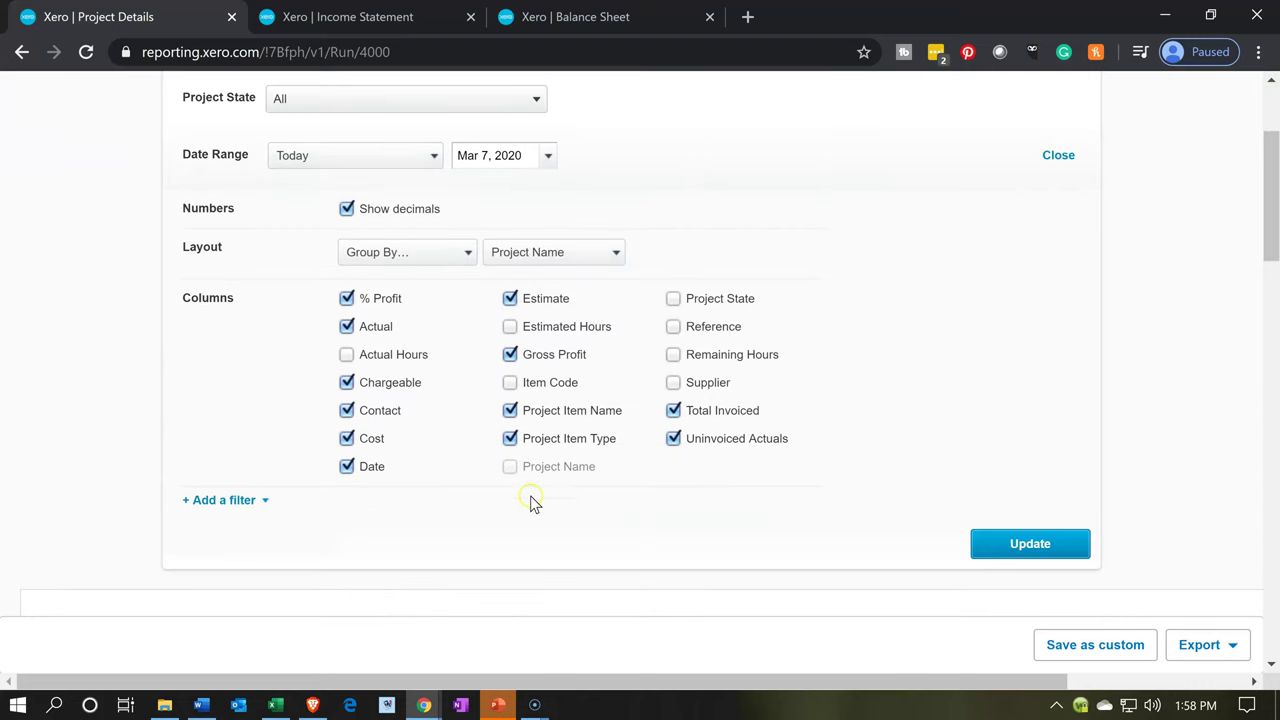
{"action": "left_click", "coordinate": [241, 502]}
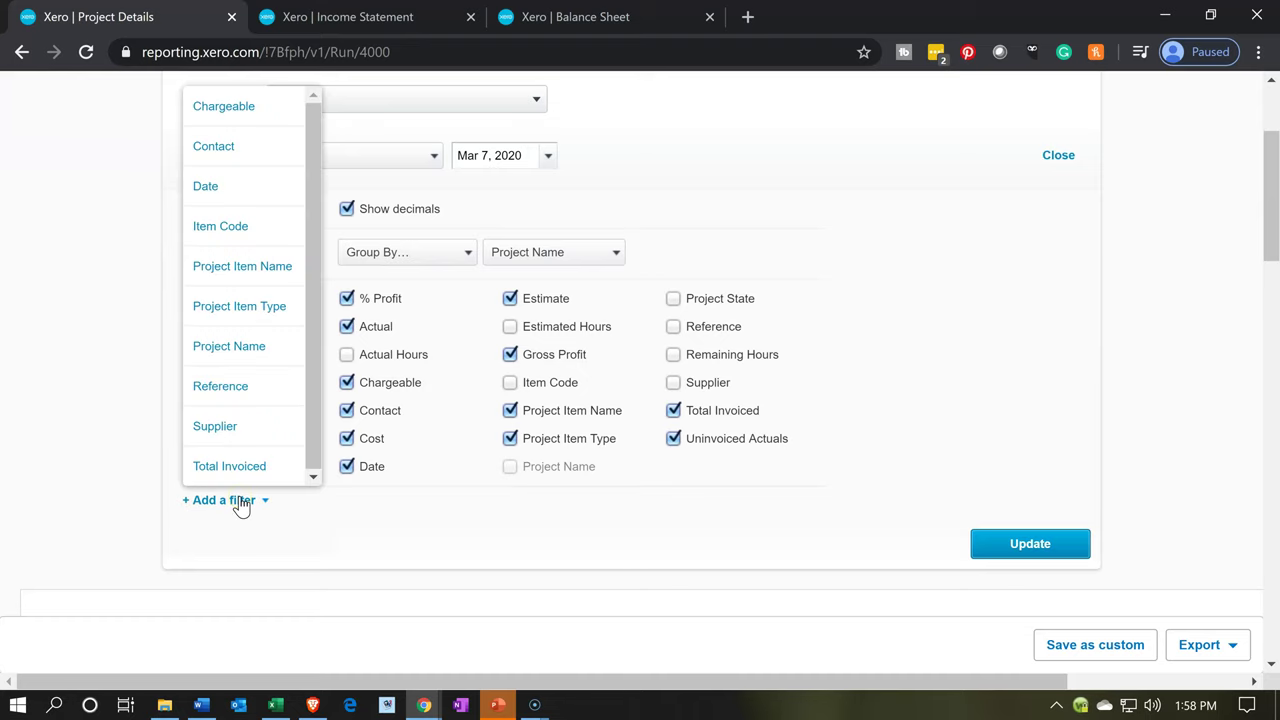
{"action": "left_click", "coordinate": [212, 195]}
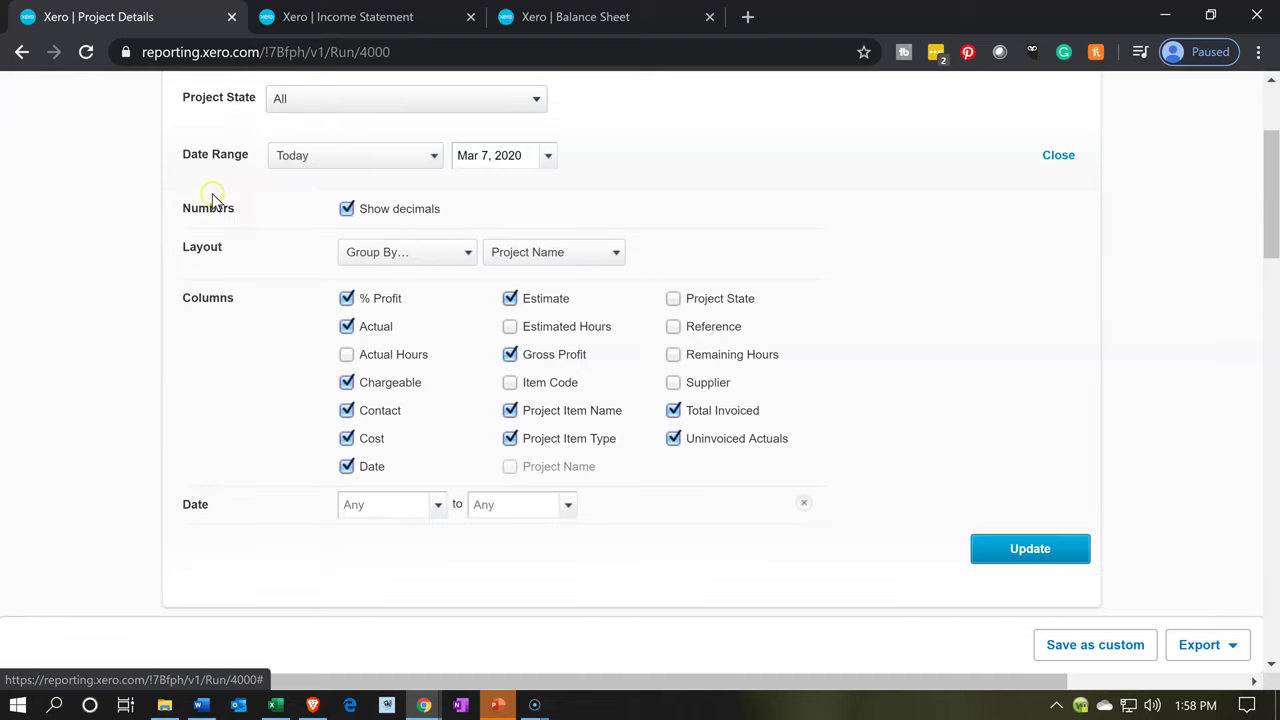
Set the start of the Date filter to Jan 1, 2020.
{"action": "scroll", "coordinate": [386, 337], "scroll_direction": "down", "scroll_amount": 1}
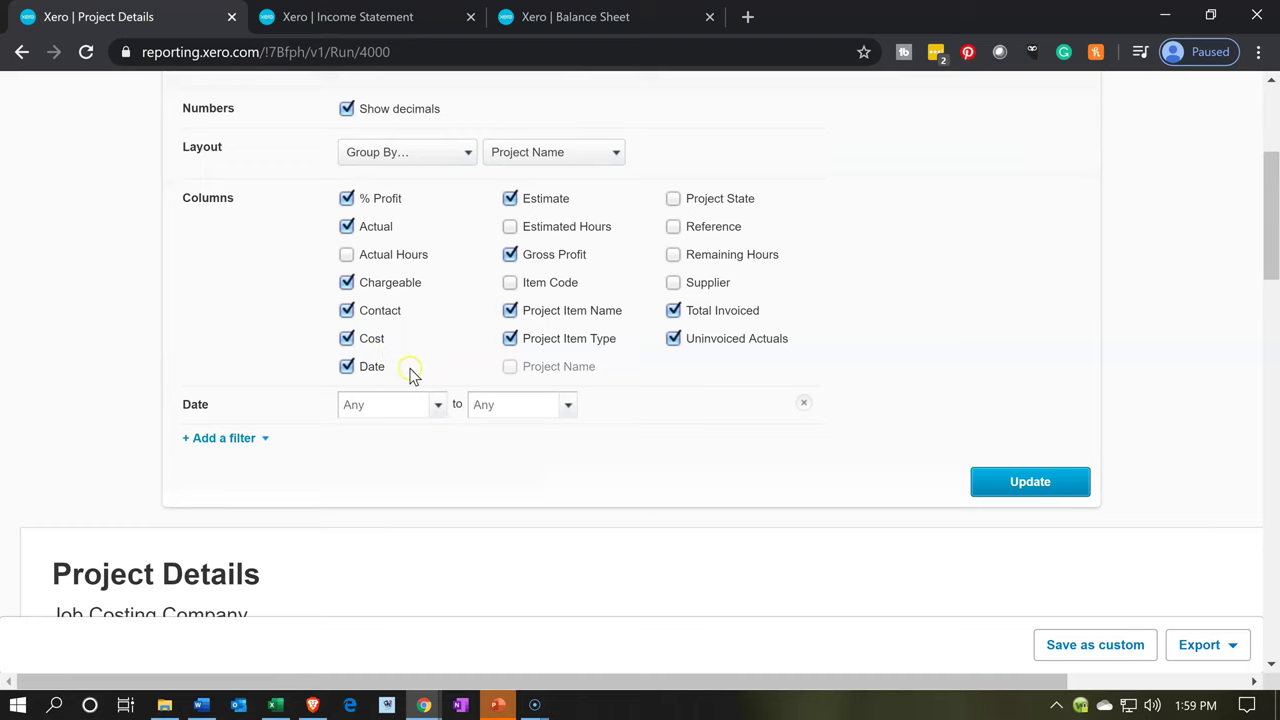
{"action": "left_click", "coordinate": [438, 405]}
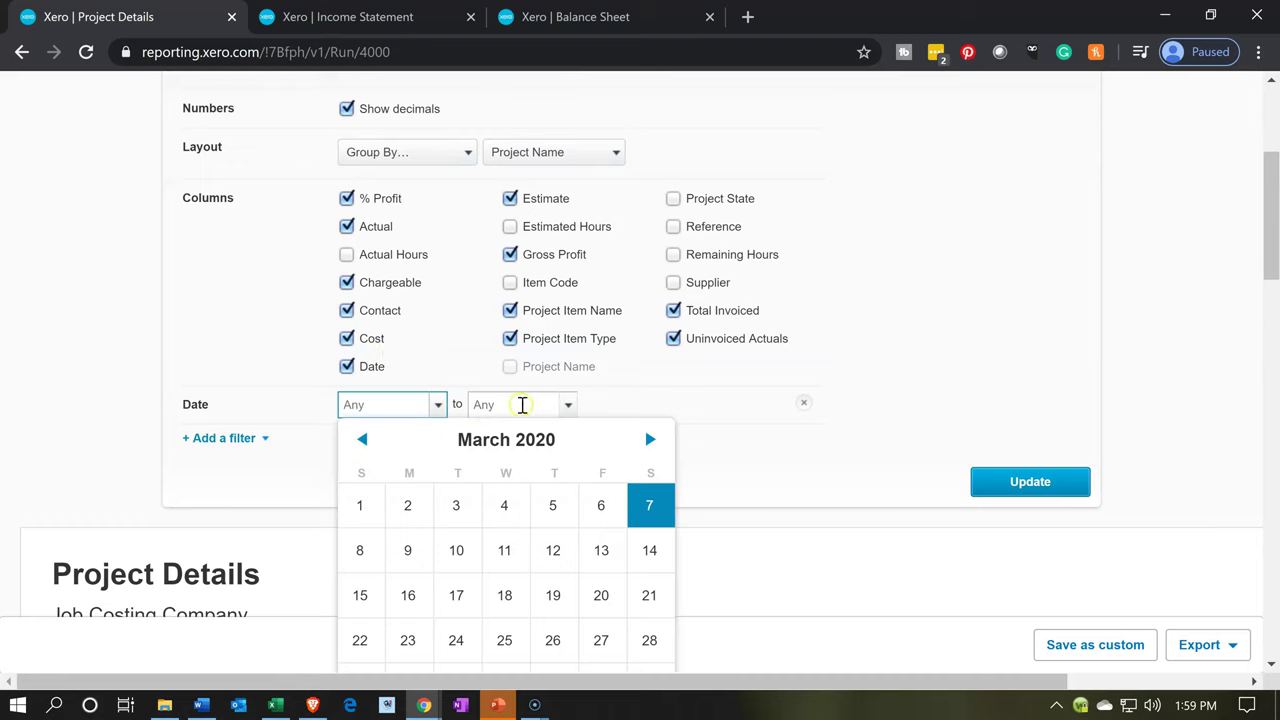
{"action": "left_click", "coordinate": [358, 438]}
{"action": "left_click", "coordinate": [358, 438]}
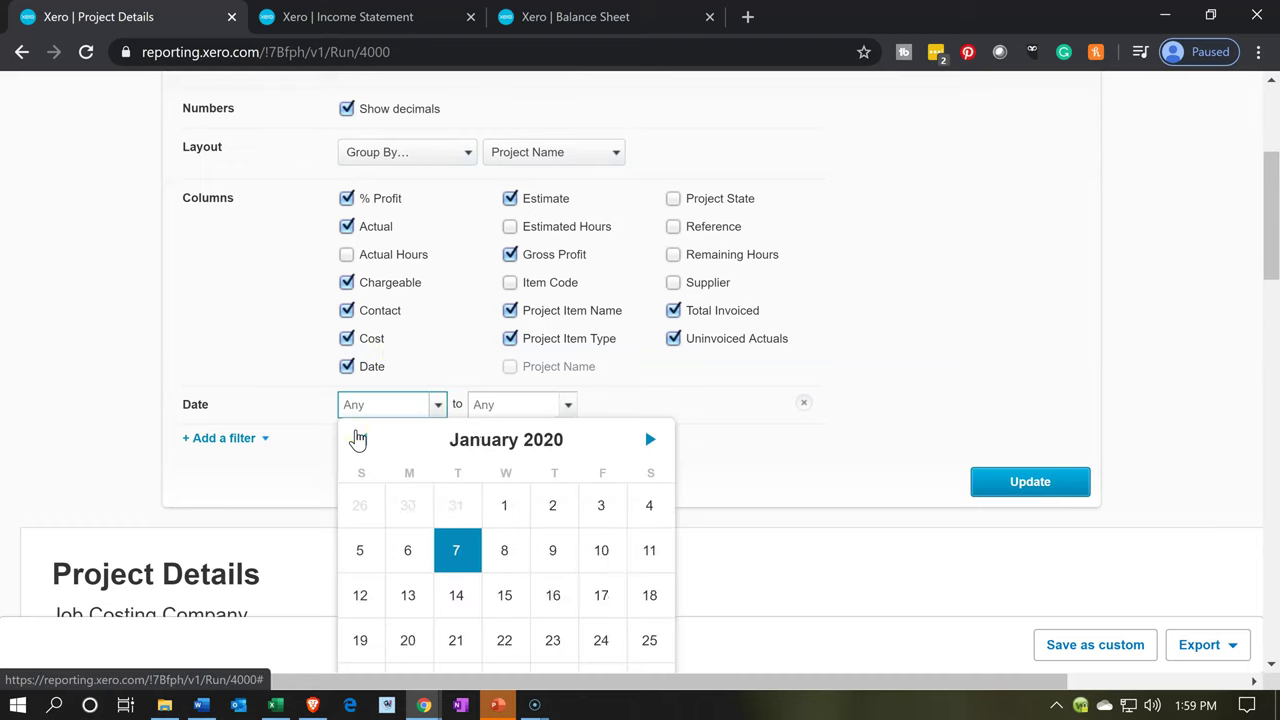
{"action": "left_click", "coordinate": [358, 438]}
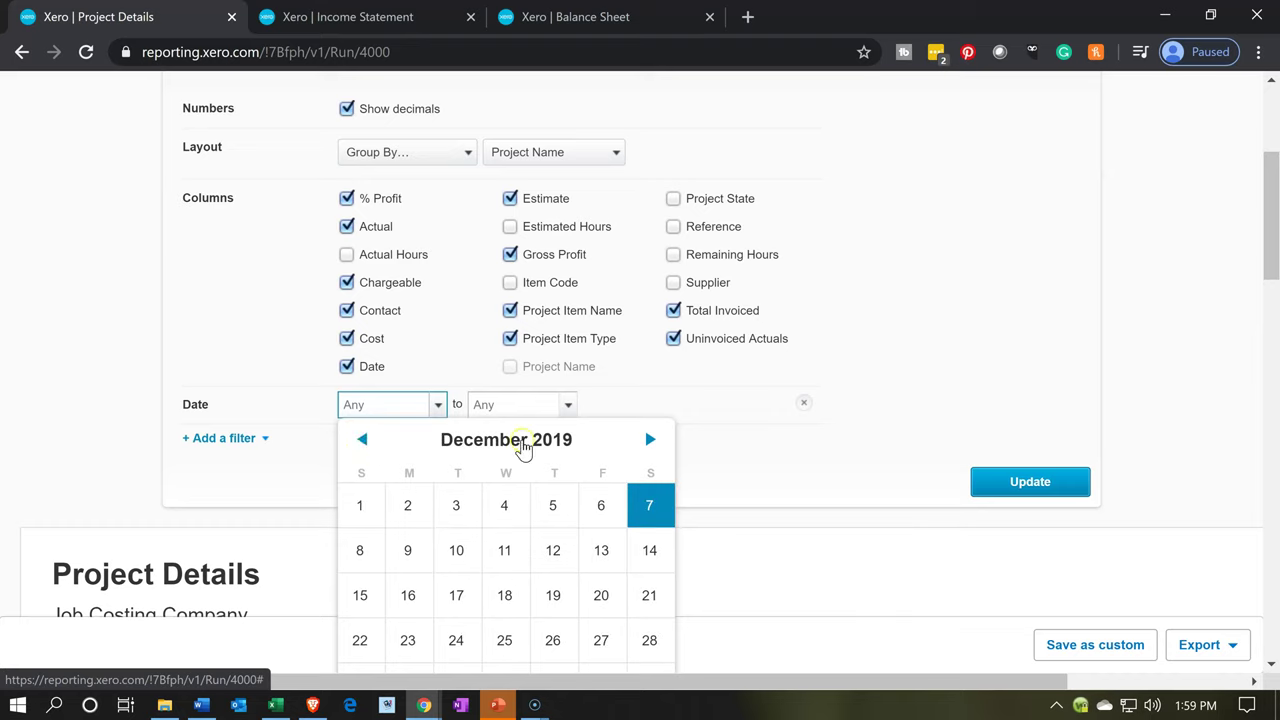
{"action": "left_click", "coordinate": [638, 443]}
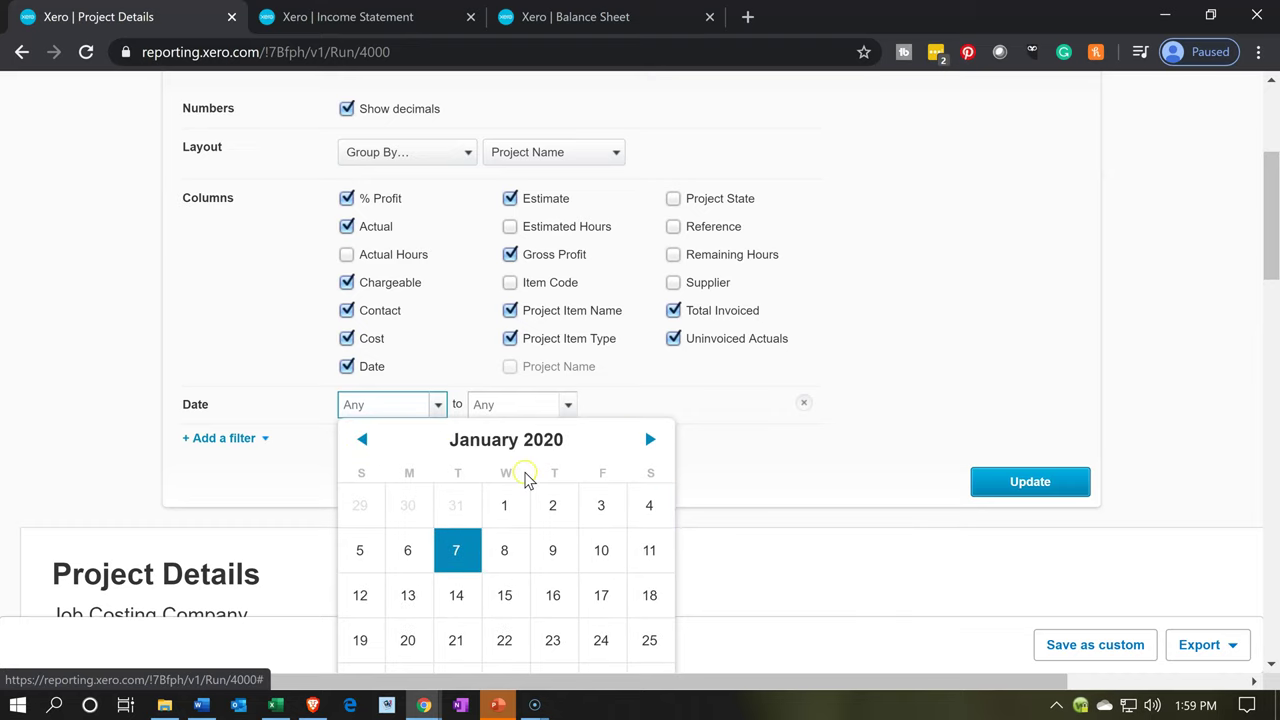
{"action": "left_click", "coordinate": [514, 520]}
Set the end of the Date filter to January 31, 2020 and update the report.
{"action": "scroll", "coordinate": [514, 520], "scroll_direction": "down", "scroll_amount": 1}
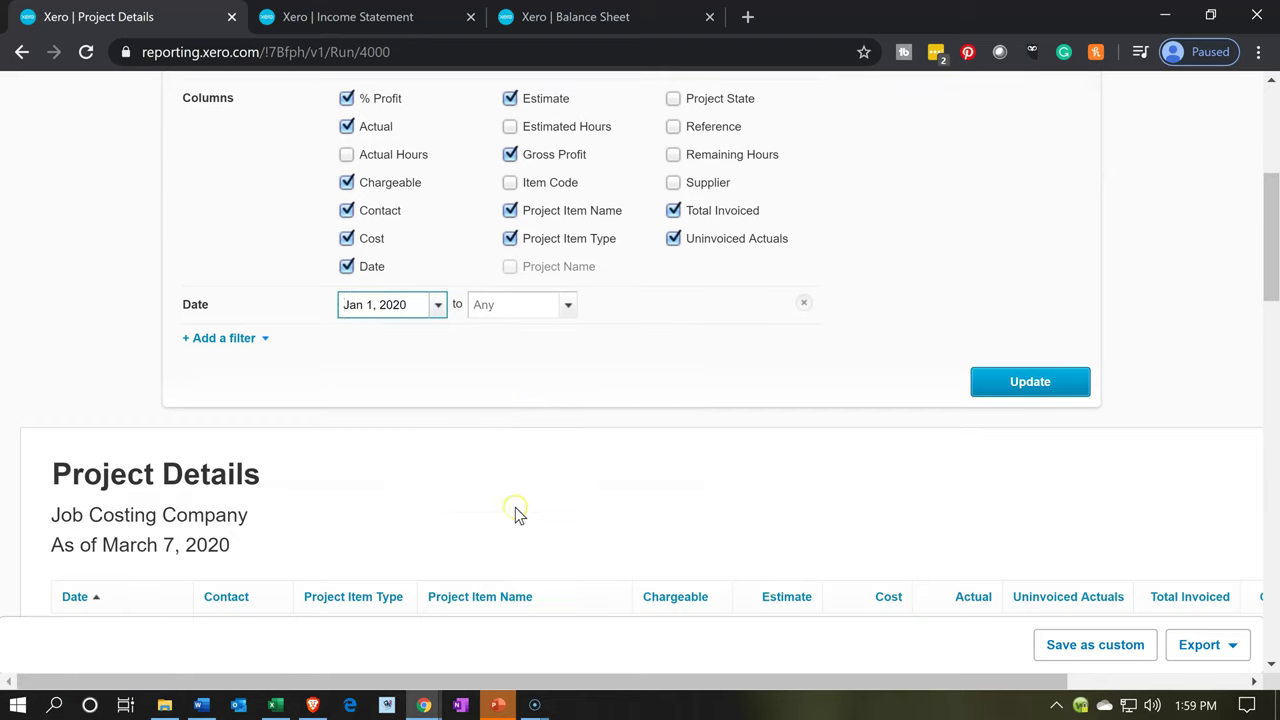
{"action": "left_click", "coordinate": [568, 306]}
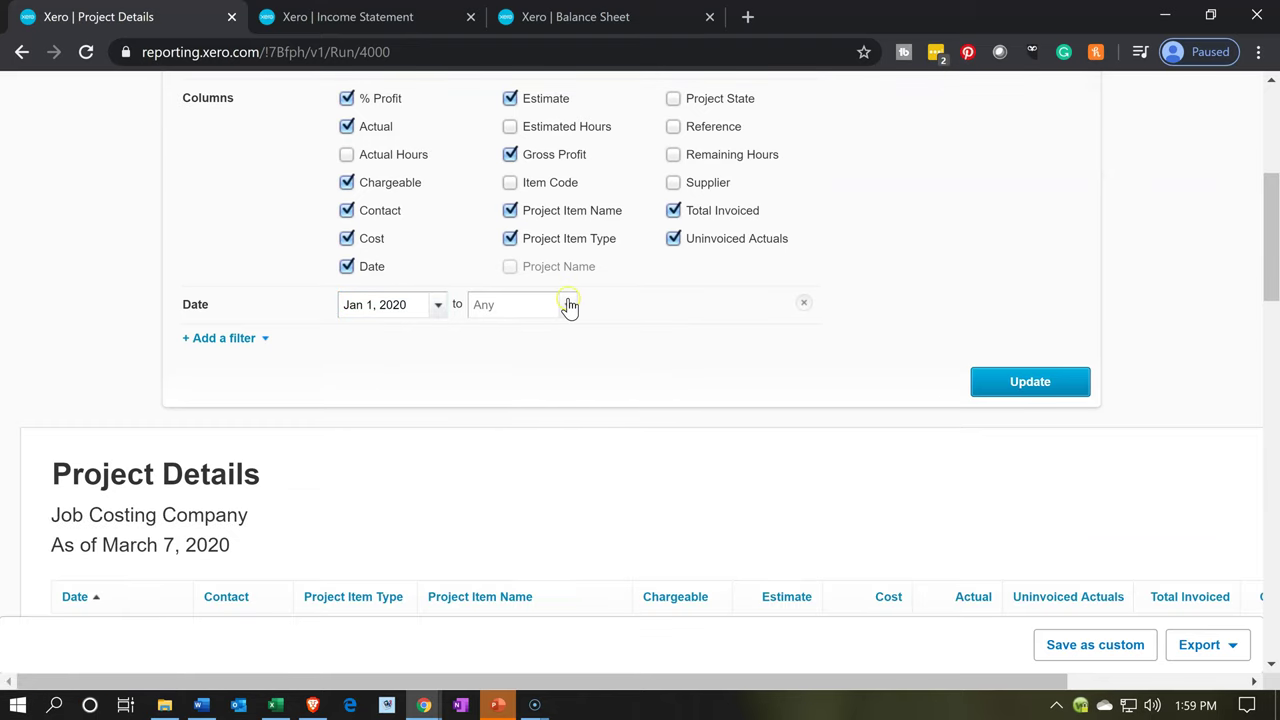
{"action": "left_click", "coordinate": [508, 346]}
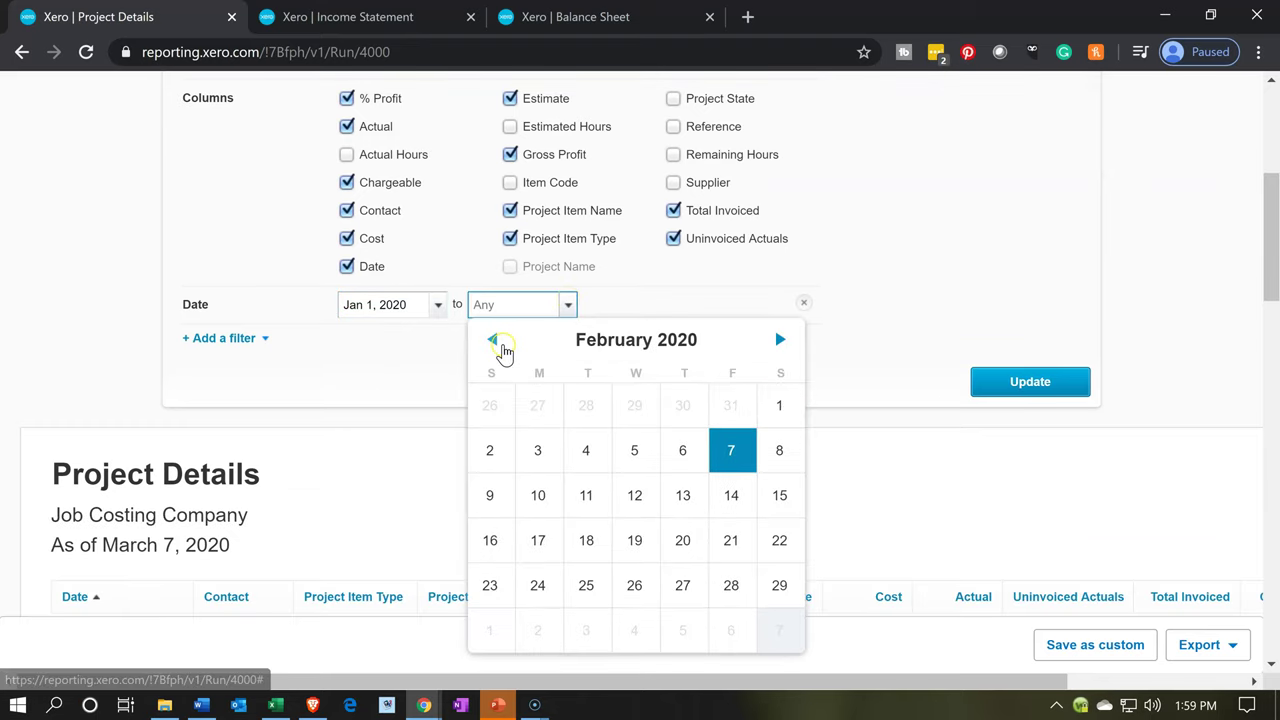
{"action": "left_click", "coordinate": [508, 346]}
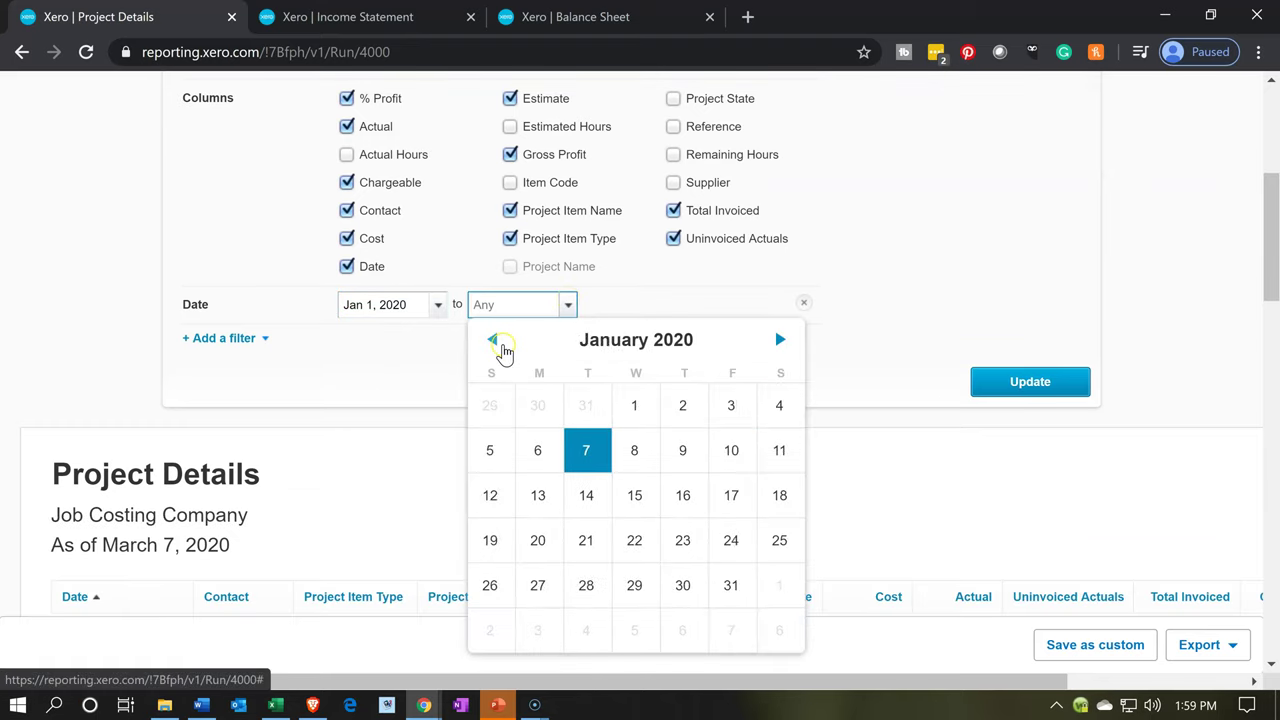
{"action": "left_click", "coordinate": [735, 591]}
{"action": "left_click", "coordinate": [1014, 377]}
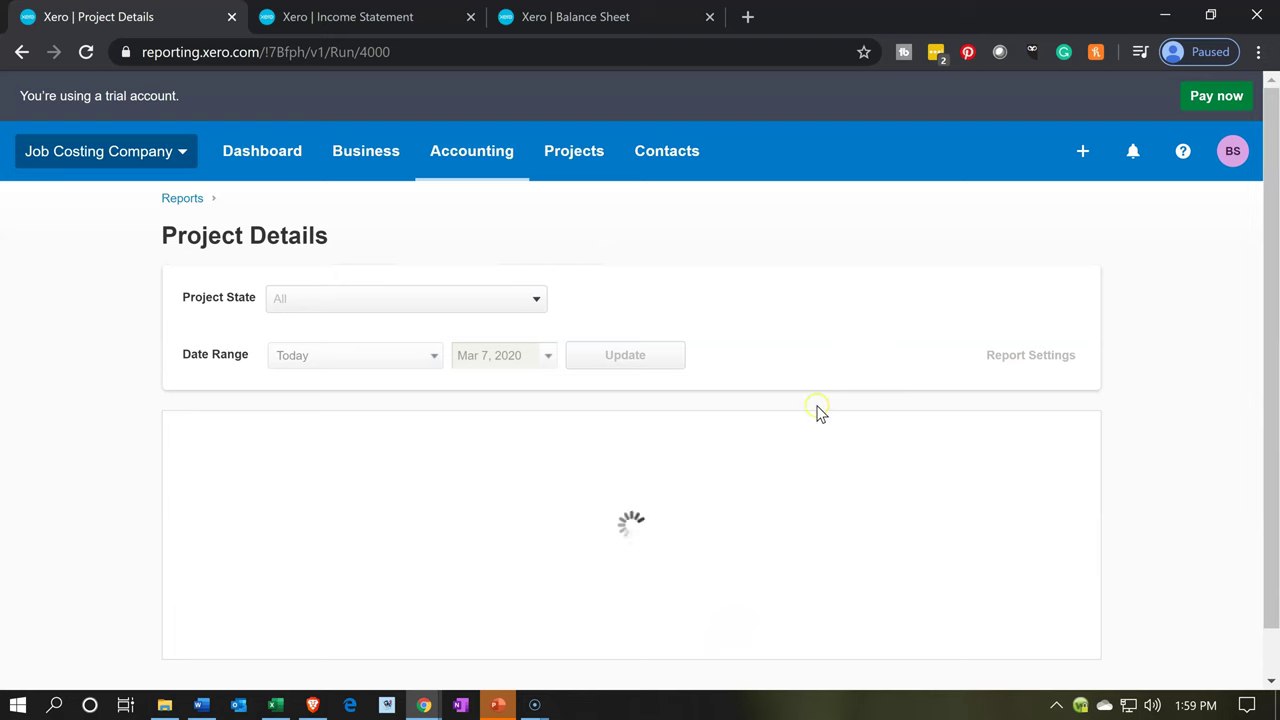
Examine the date-filtered Project Details report down to the totals for each project and the grand total.
{"action": "scroll", "coordinate": [720, 443], "scroll_direction": "down", "scroll_amount": 2}
{"action": "scroll", "coordinate": [720, 443], "scroll_direction": "down", "scroll_amount": 2}
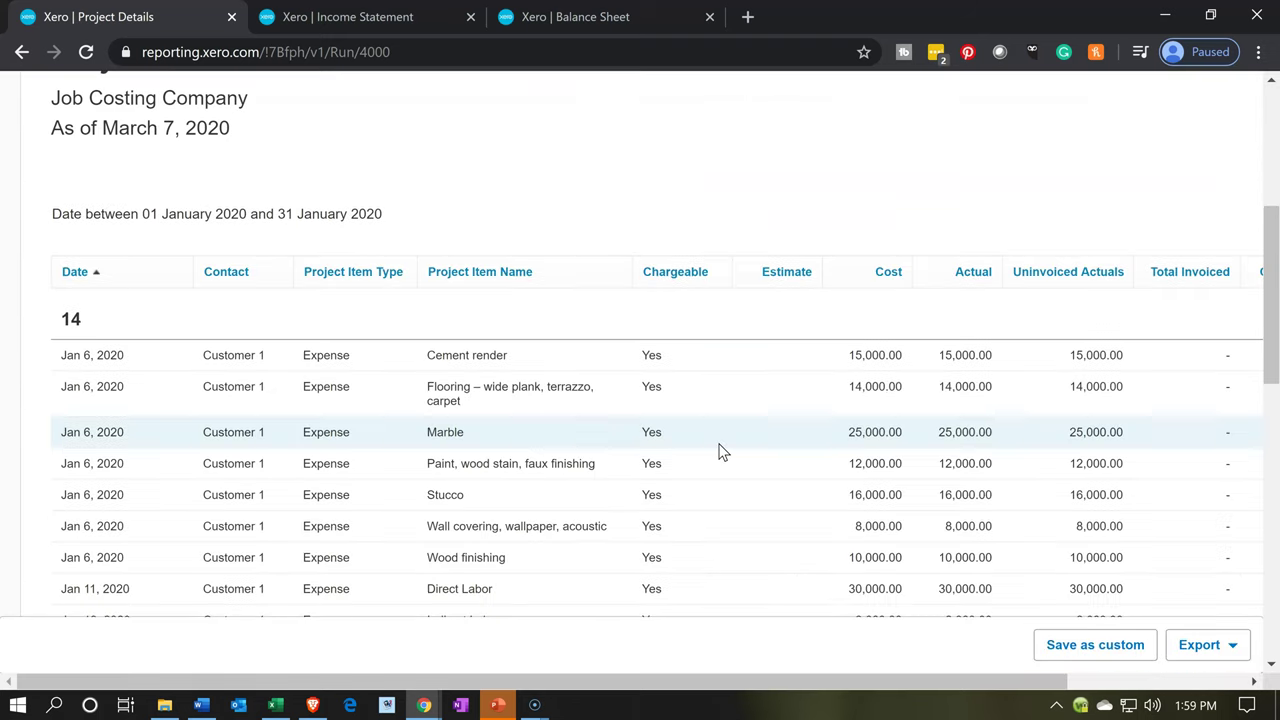
{"action": "scroll", "coordinate": [720, 452], "scroll_direction": "down", "scroll_amount": 10}
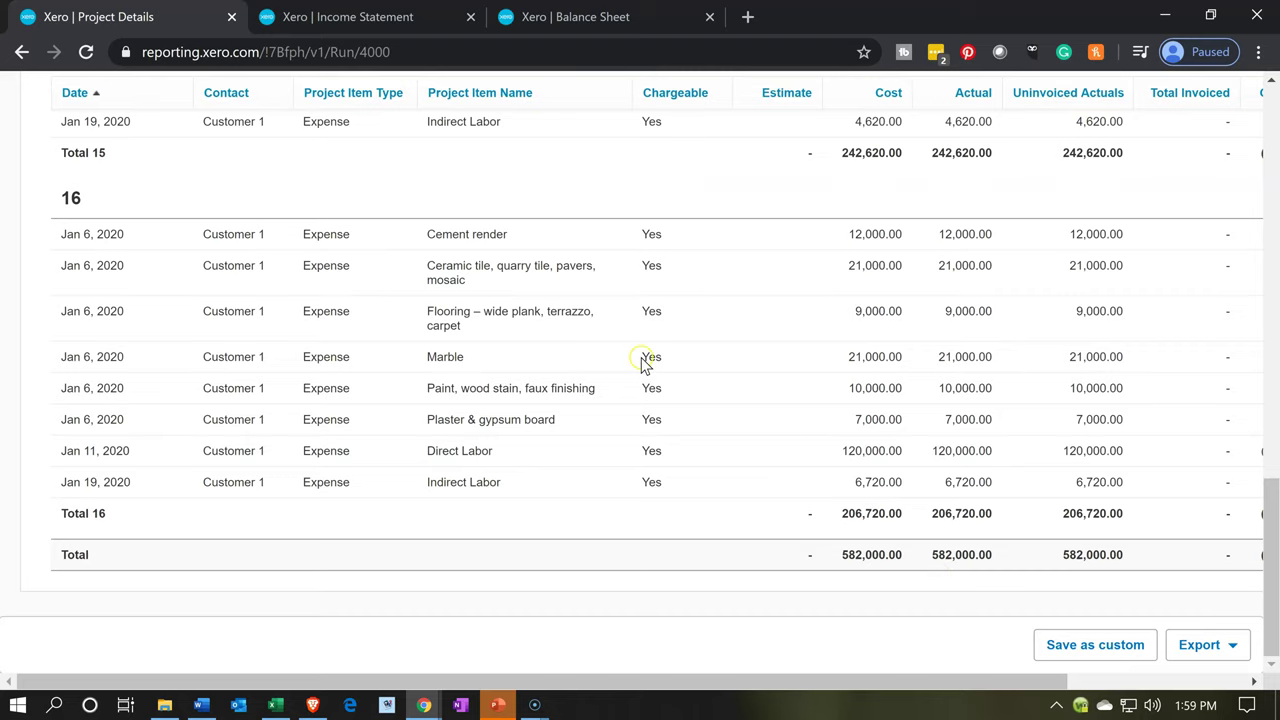
Check the net income on the Income Statement and the current year earnings on the Balance Sheet against the project total.
{"action": "left_click", "coordinate": [410, 20]}
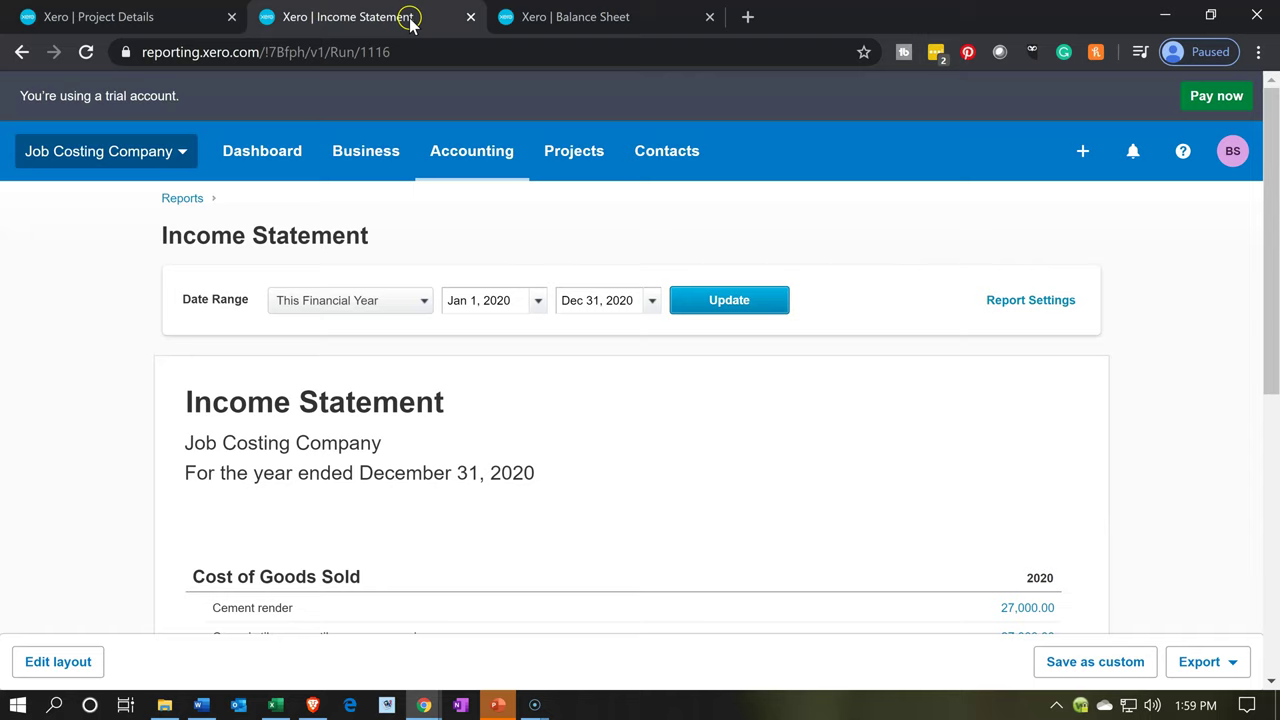
{"action": "scroll", "coordinate": [457, 397], "scroll_direction": "down", "scroll_amount": 10}
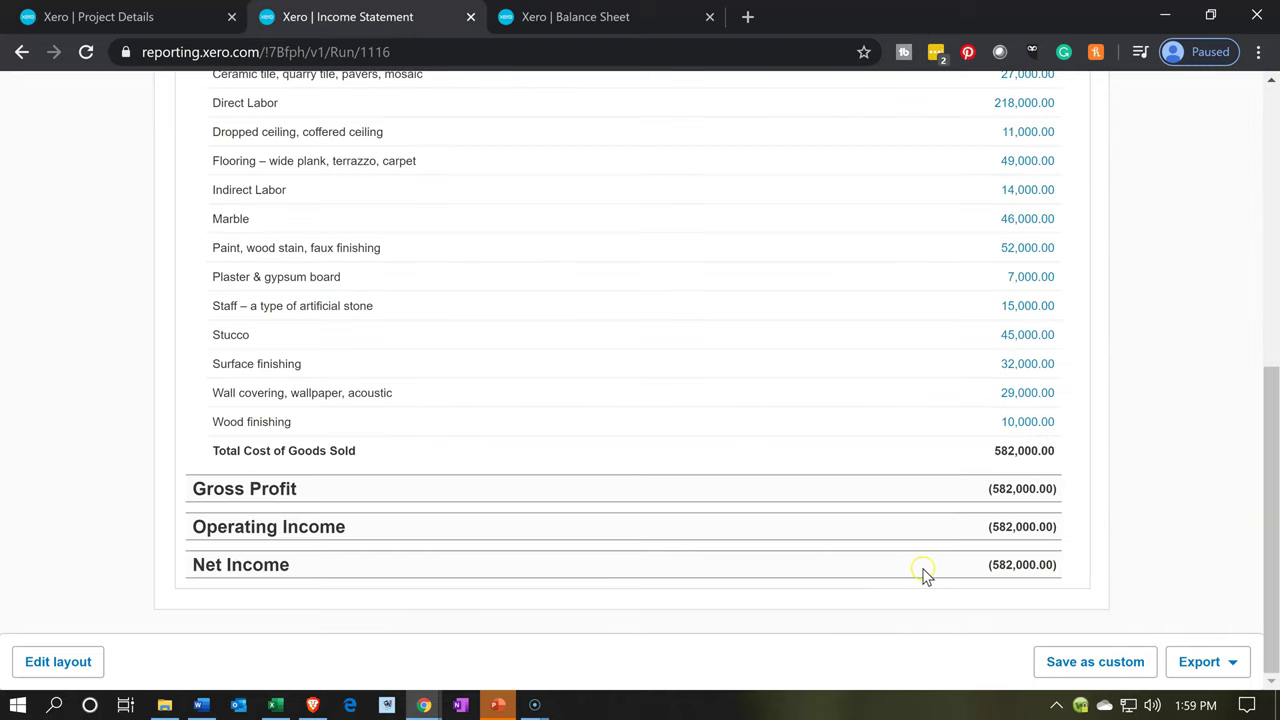
{"action": "left_click", "coordinate": [588, 20]}
{"action": "scroll", "coordinate": [526, 394], "scroll_direction": "down", "scroll_amount": 8}
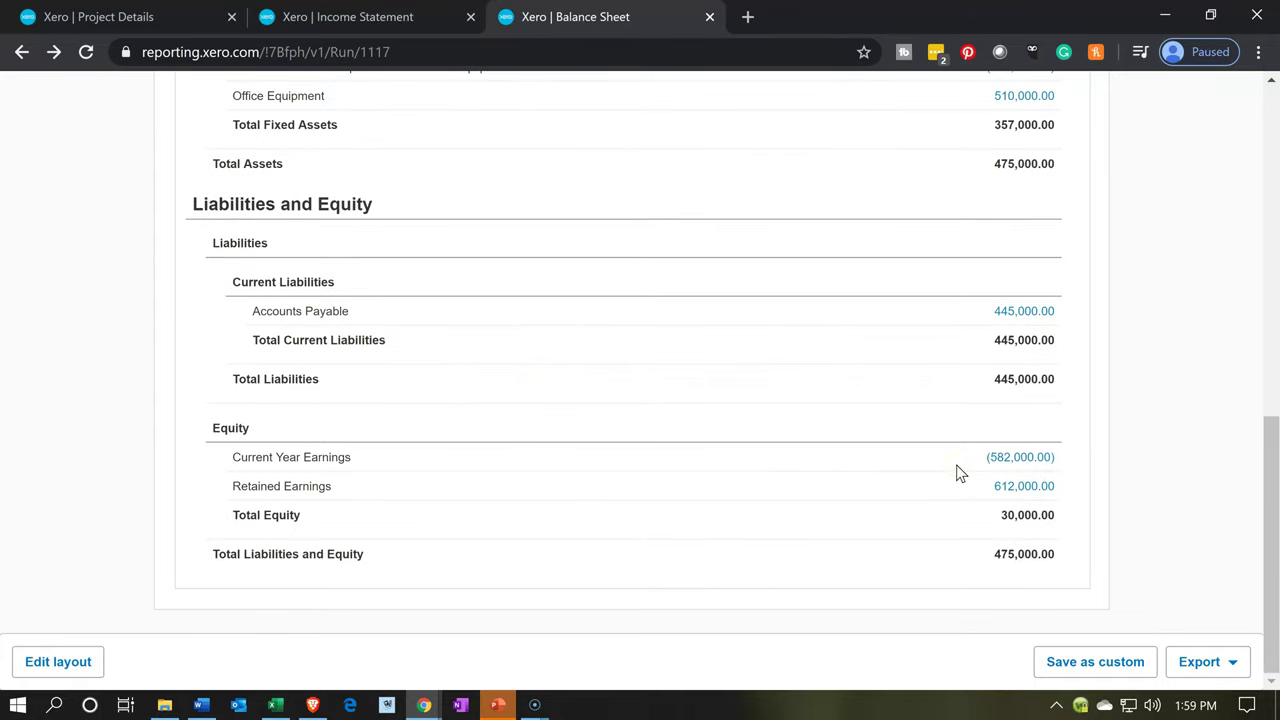
Return to the Project Details report, switch to the Excel job cost workbook and check Job 16's 1/20 factory overhead entry.
{"action": "left_click", "coordinate": [190, 22]}
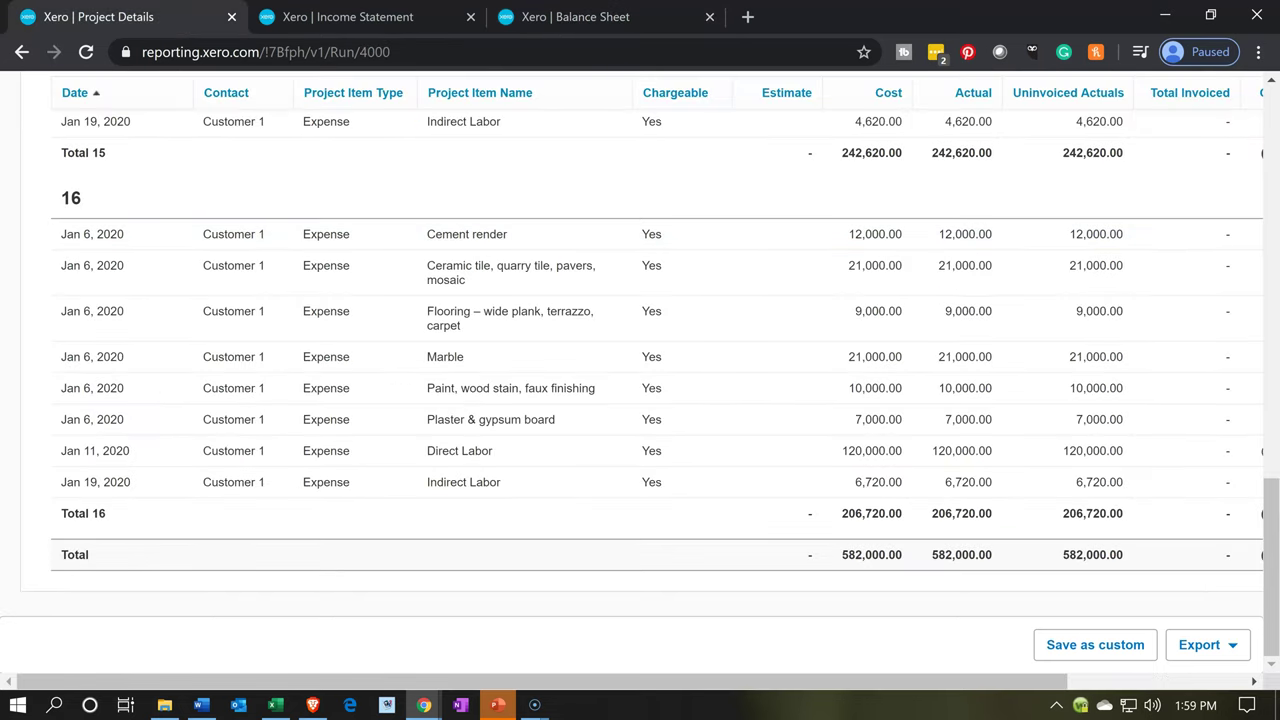
{"action": "left_click", "coordinate": [275, 705]}
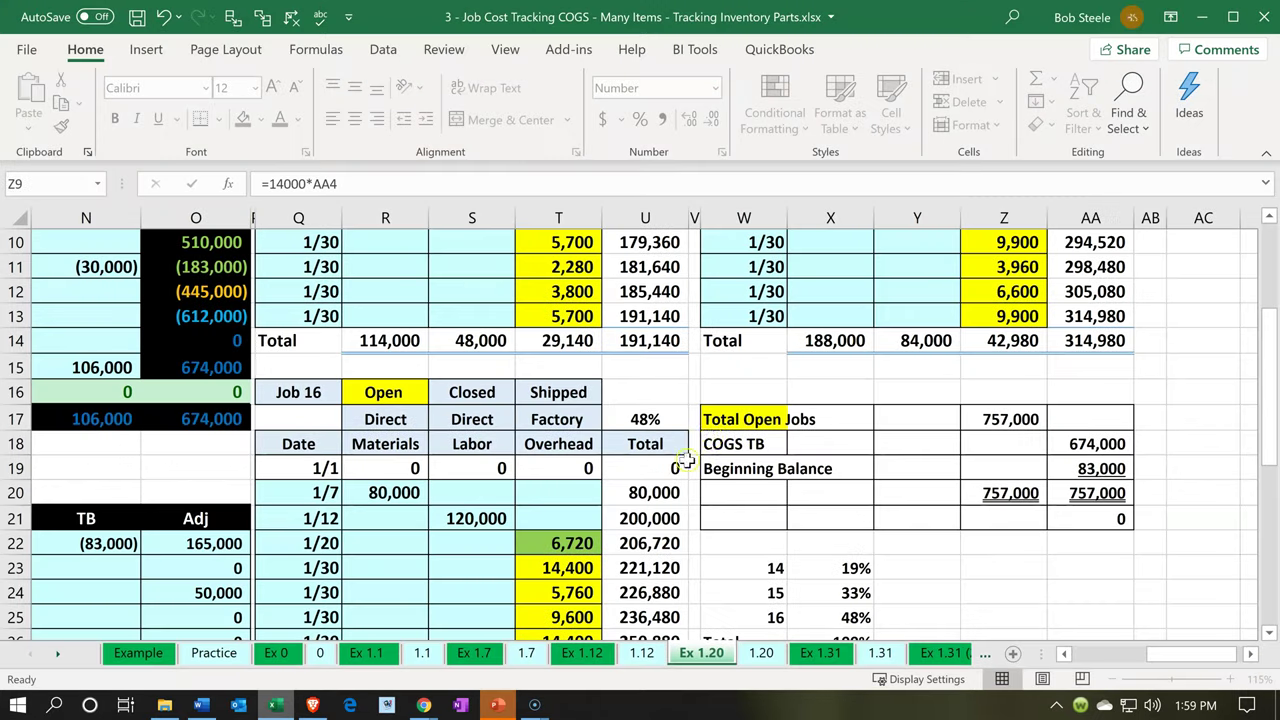
{"action": "left_click", "coordinate": [594, 553]}
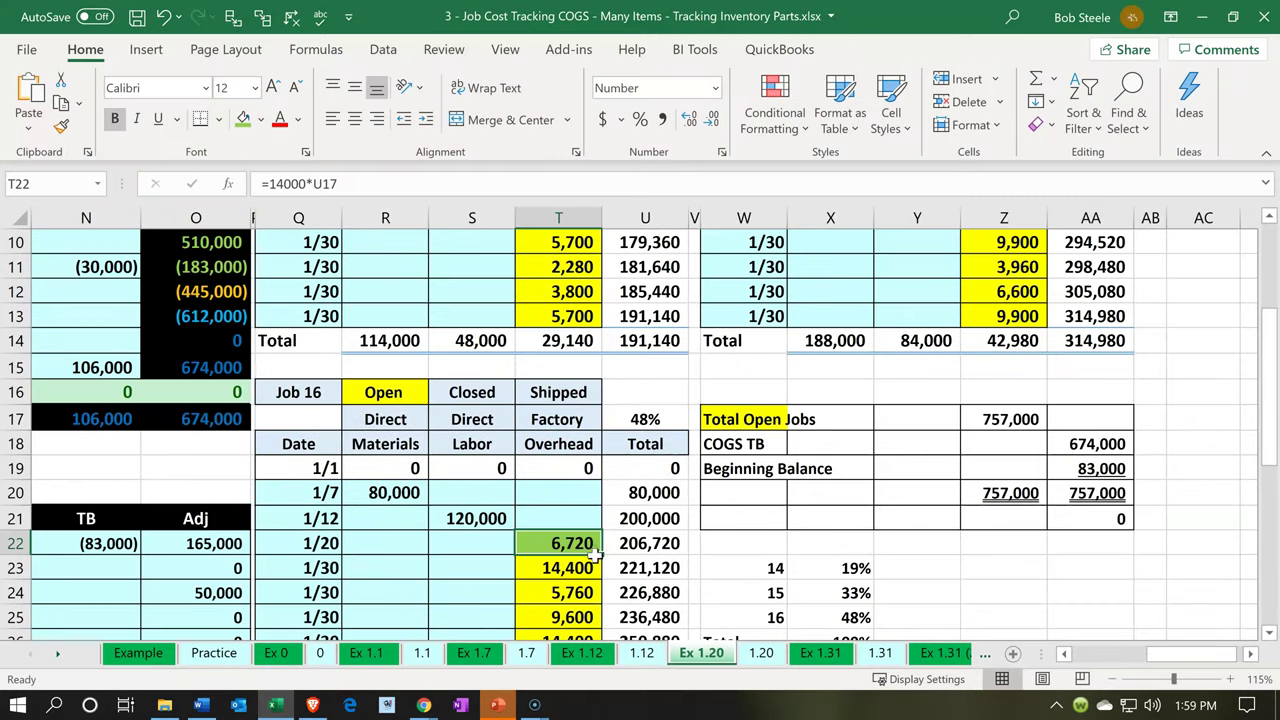
Examine the first 1/30 factory overhead formula in the Job 14 cost record and the allocation percentage it references.
{"action": "scroll", "coordinate": [613, 557], "scroll_direction": "up", "scroll_amount": 1}
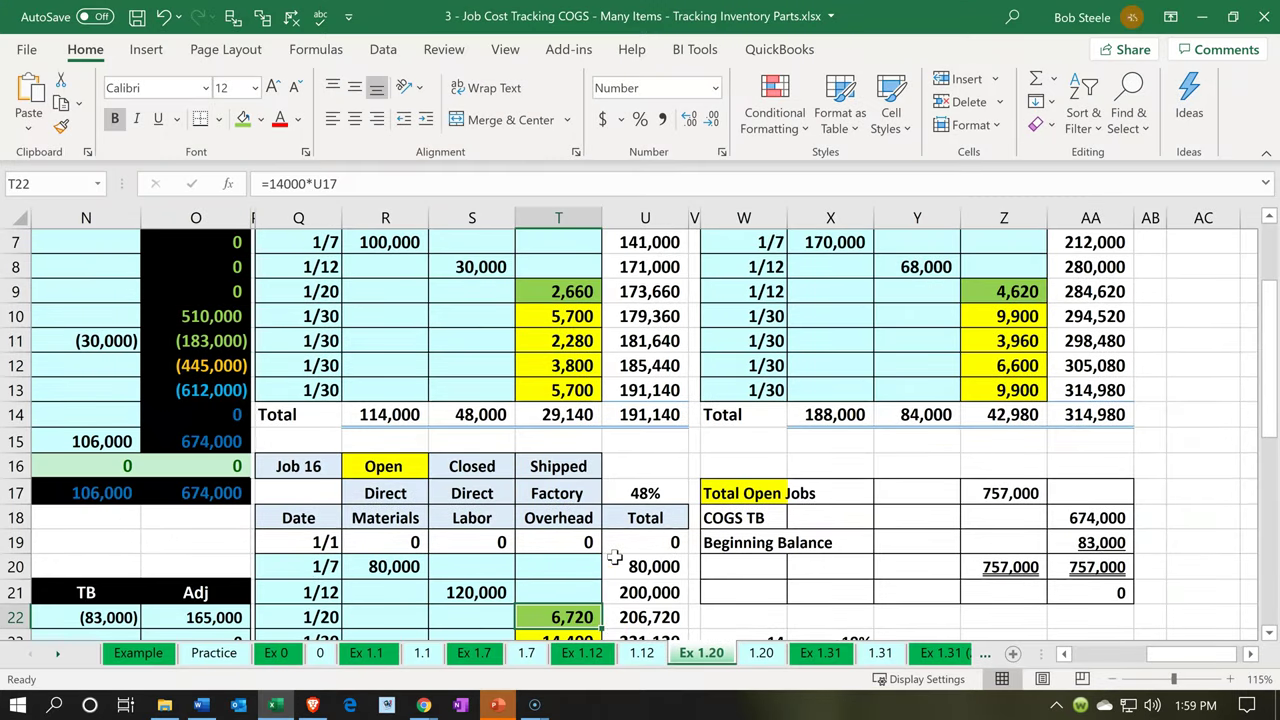
{"action": "left_click", "coordinate": [570, 318]}
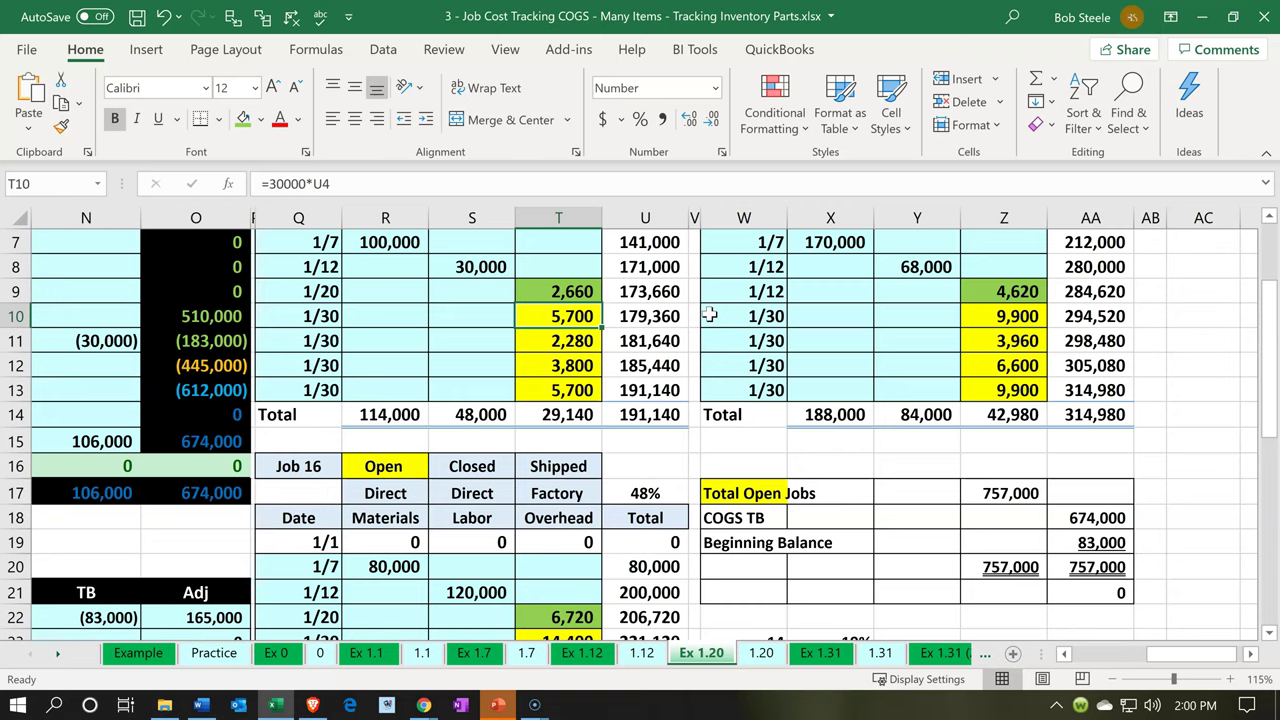
{"action": "scroll", "coordinate": [709, 315], "scroll_direction": "up", "scroll_amount": 2}
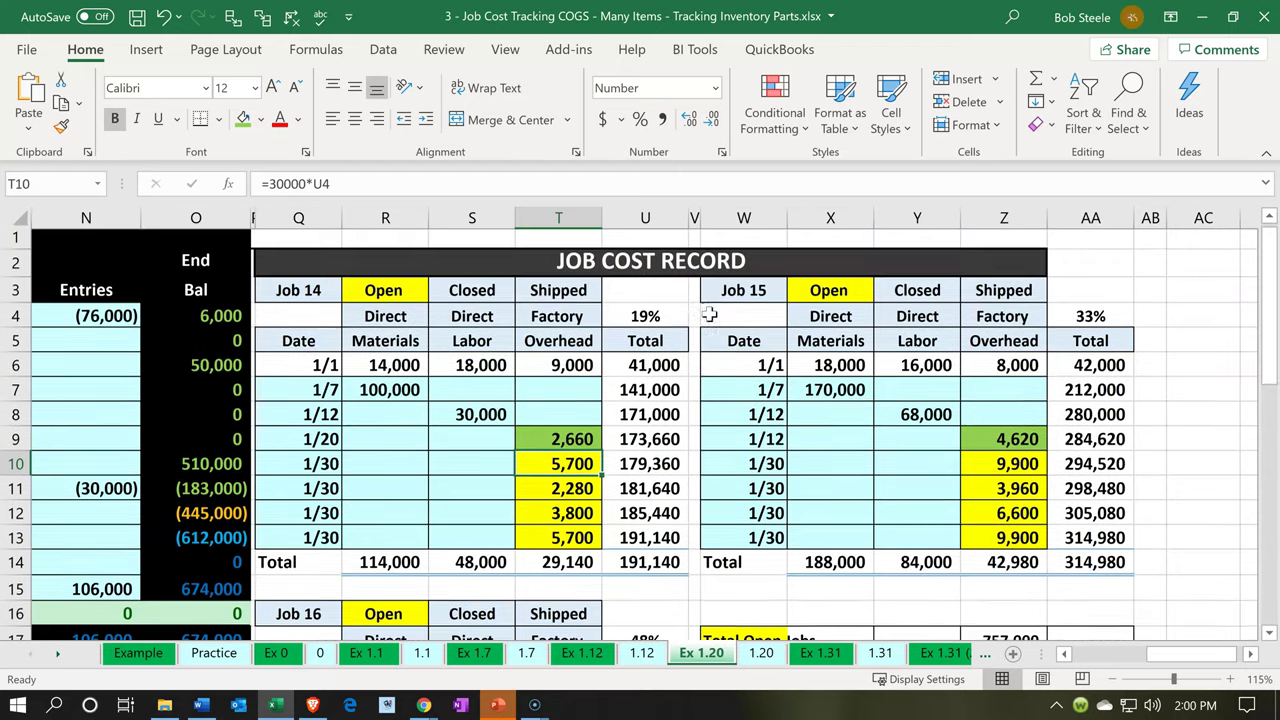
{"action": "left_click", "coordinate": [672, 322]}
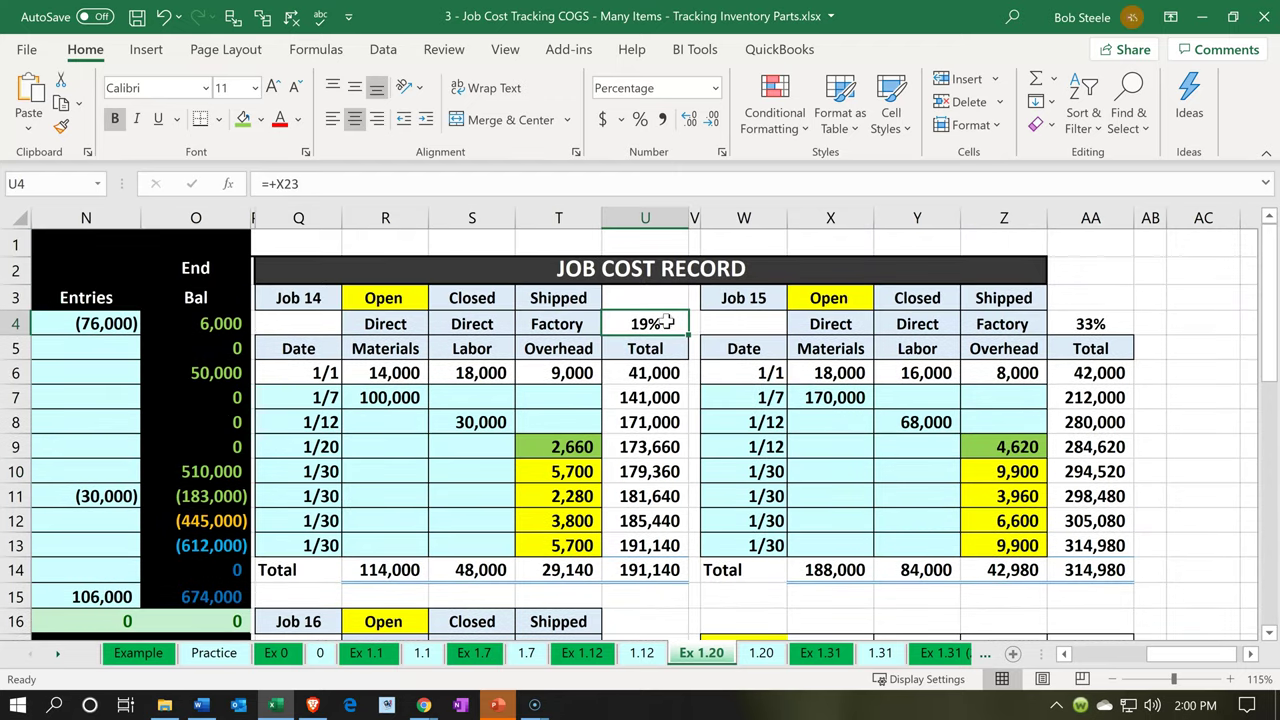